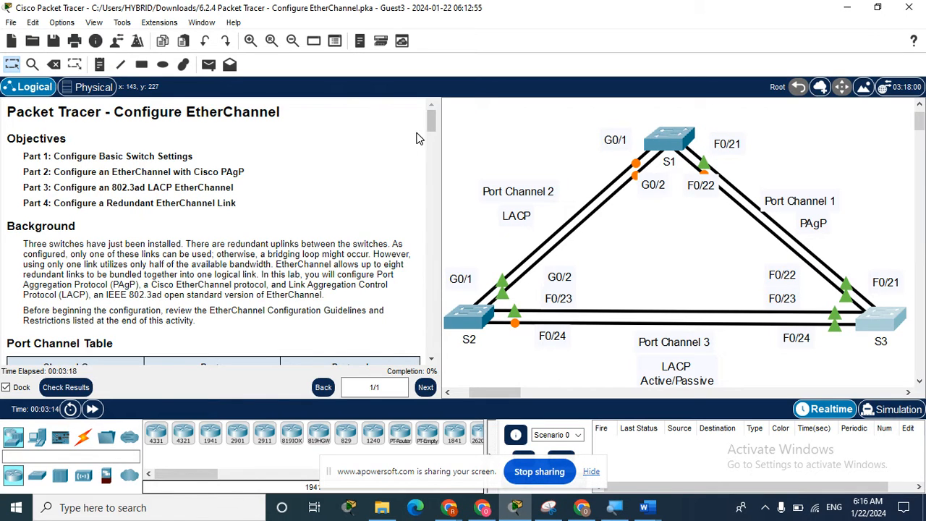
Open switch S1's command line and enter global configuration mode with enable and configure terminal.
{"action": "left_click_drag", "start_coordinate": [430, 126], "coordinate": [430, 146]}
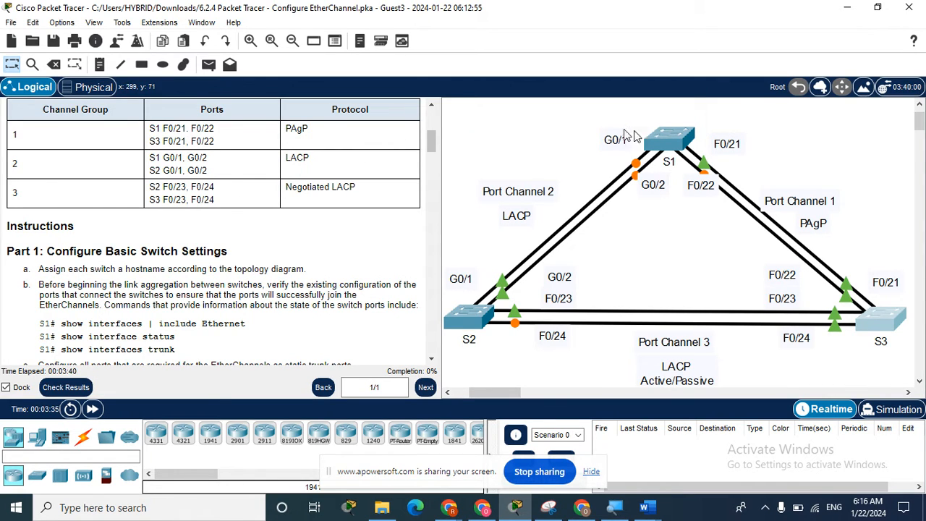
{"action": "left_click", "coordinate": [673, 144]}
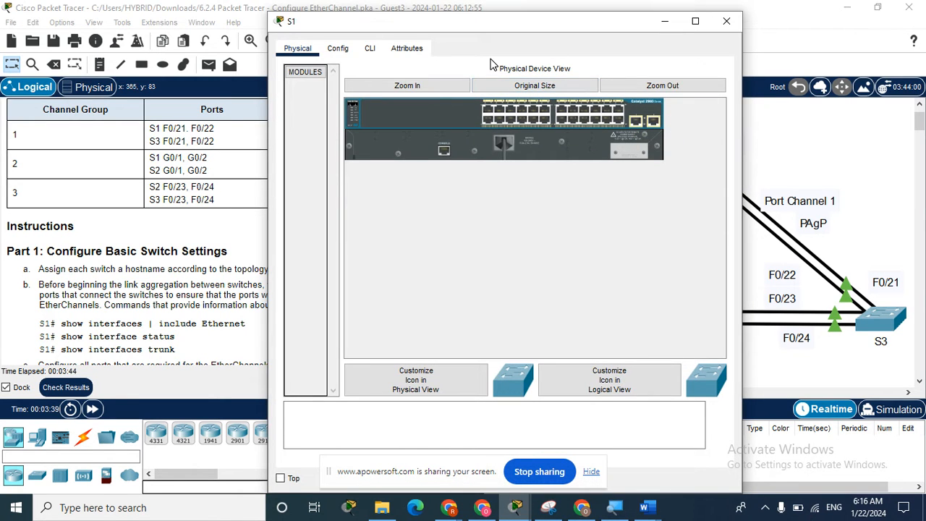
{"action": "left_click", "coordinate": [370, 48]}
{"action": "left_click_drag", "start_coordinate": [475, 24], "coordinate": [611, 14]}
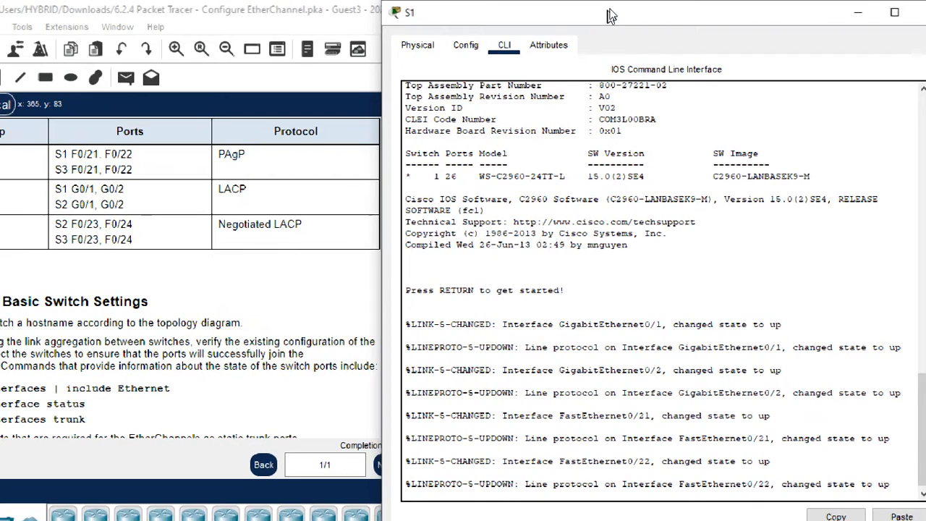
{"action": "key", "text": "Return"}
{"action": "type", "text": "en"}
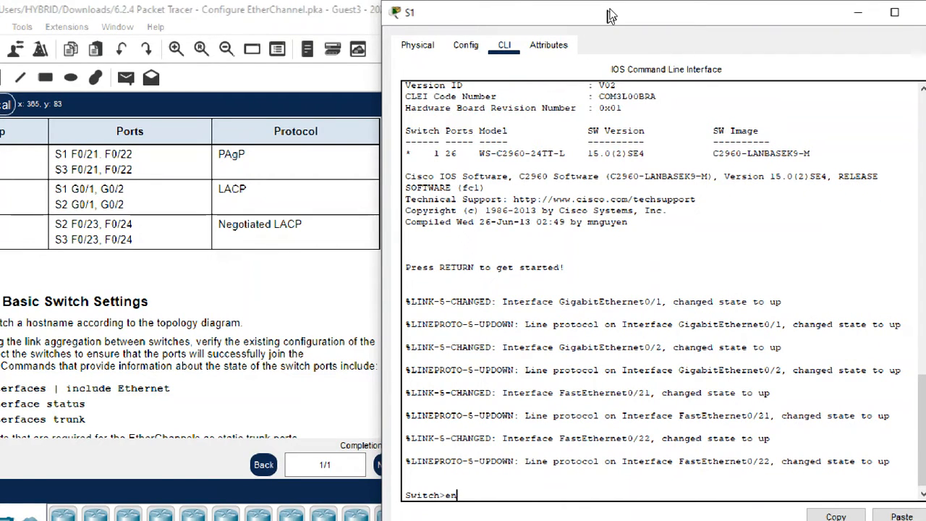
{"action": "type", "text": "able"}
{"action": "key", "text": "Return"}
{"action": "type", "text": "configure term"}
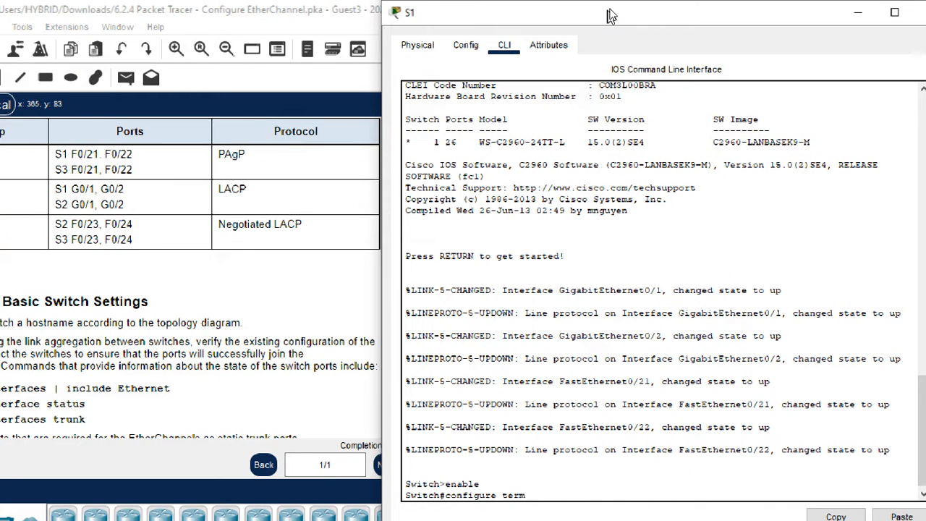
{"action": "type", "text": "inal"}
{"action": "key", "text": "Return"}
Set the first switch's hostname to S1 and close its window.
{"action": "type", "text": "hostname"}
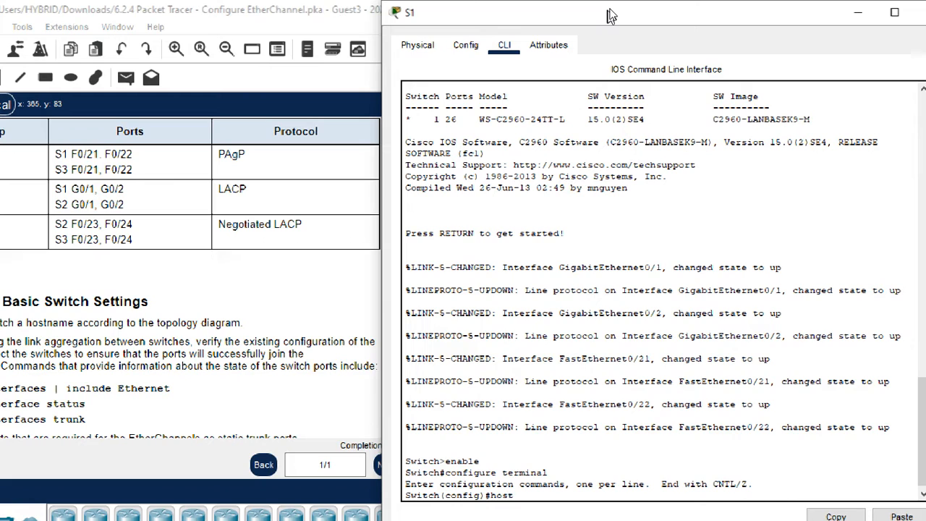
{"action": "type", "text": " S1"}
{"action": "key", "text": "Return"}
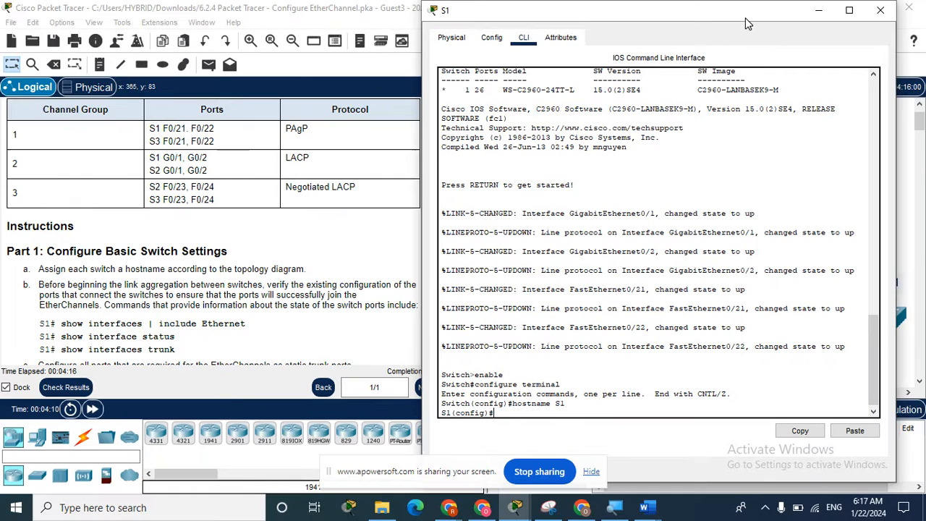
{"action": "left_click", "coordinate": [881, 16]}
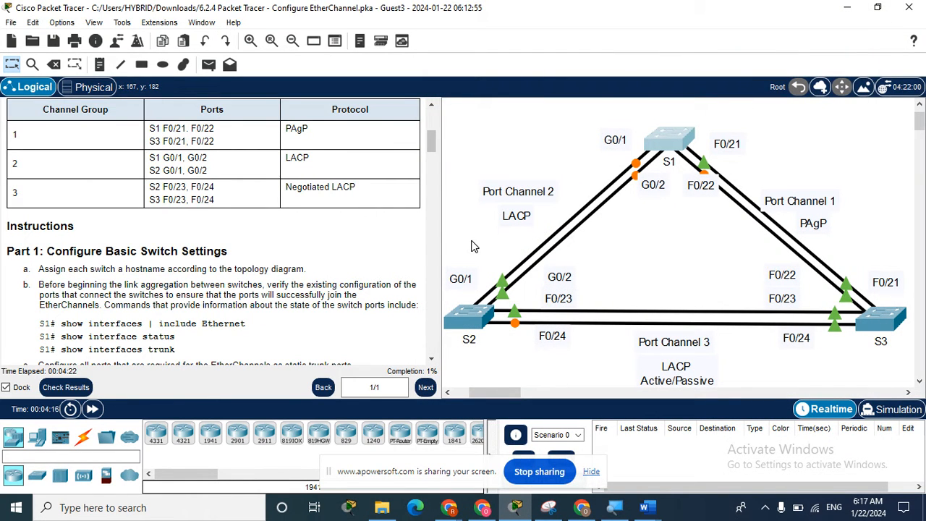
Open switch S2's command line and enter global configuration mode with enable and configure terminal.
{"action": "left_click", "coordinate": [472, 323]}
{"action": "left_click_drag", "start_coordinate": [487, 27], "coordinate": [620, 18]}
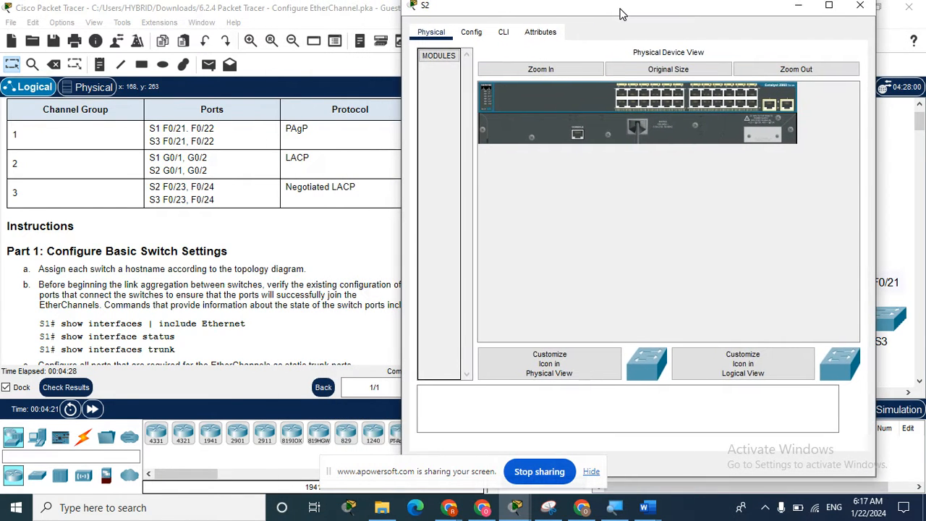
{"action": "left_click", "coordinate": [503, 37]}
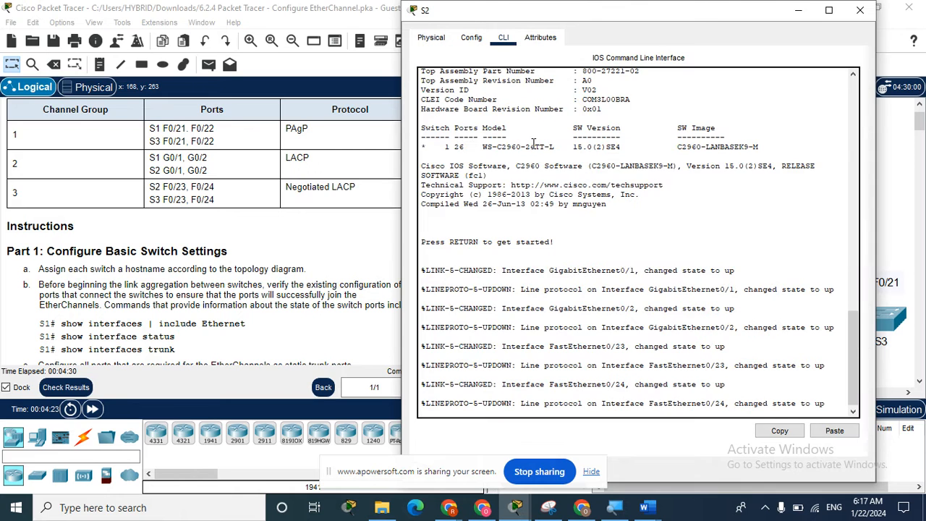
{"action": "key", "text": "Return"}
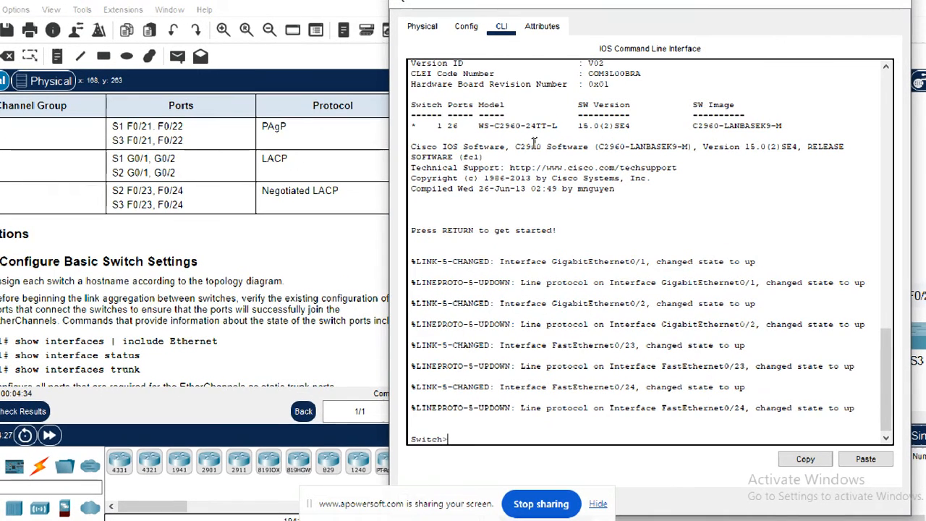
{"action": "type", "text": "enable"}
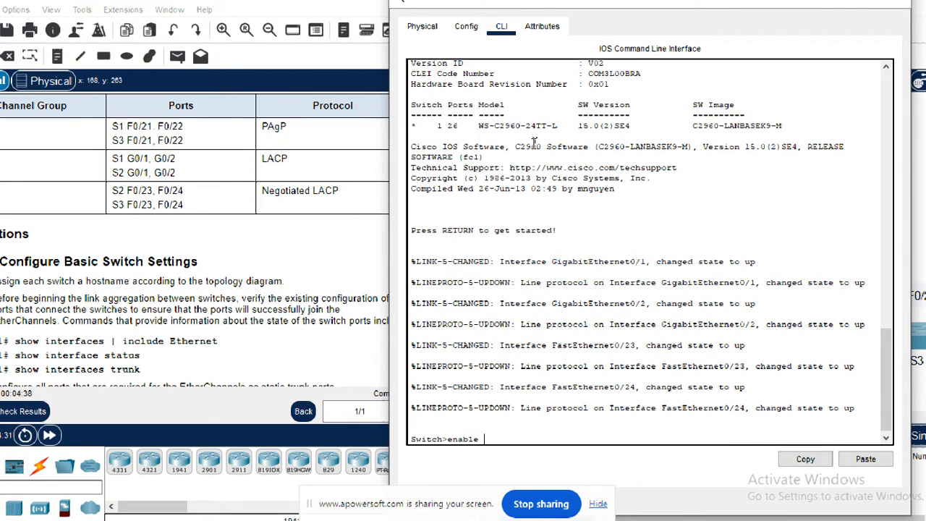
{"action": "key", "text": "Return"}
{"action": "type", "text": "configur"}
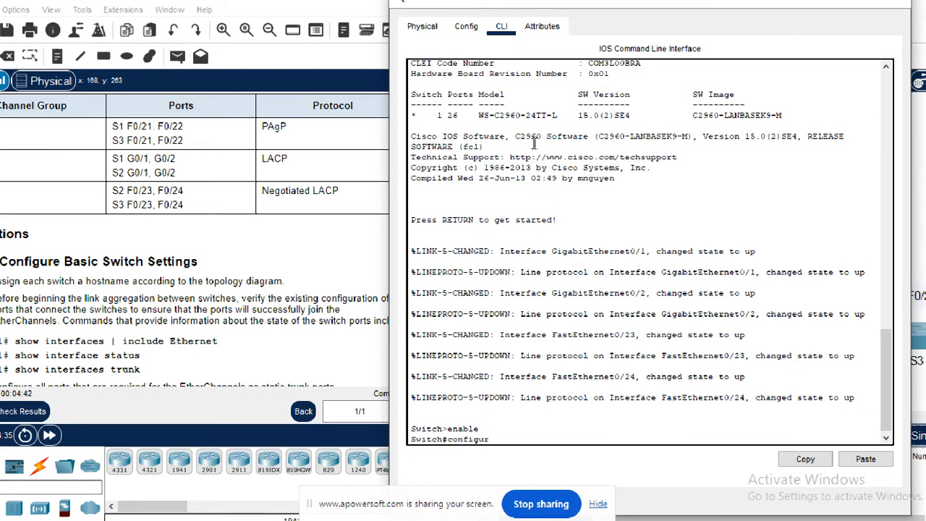
{"action": "type", "text": "e terminal"}
{"action": "key", "text": "Return"}
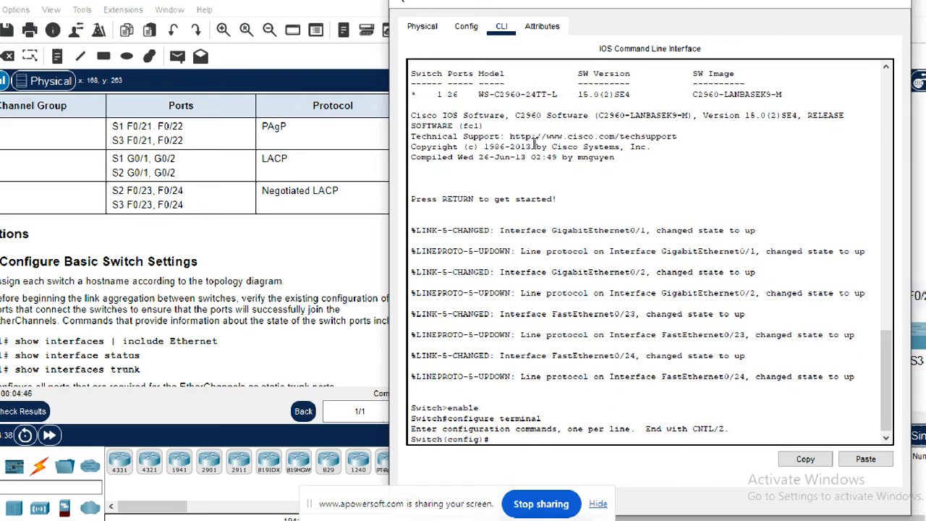
Set the second switch's hostname to S2 and close its window.
{"action": "type", "text": "hostname S2"}
{"action": "key", "text": "Return"}
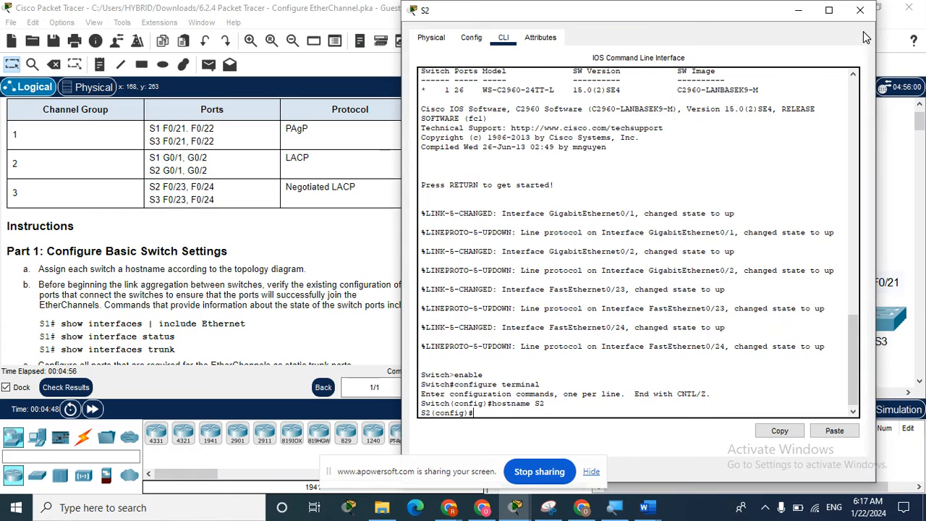
{"action": "left_click", "coordinate": [859, 10]}
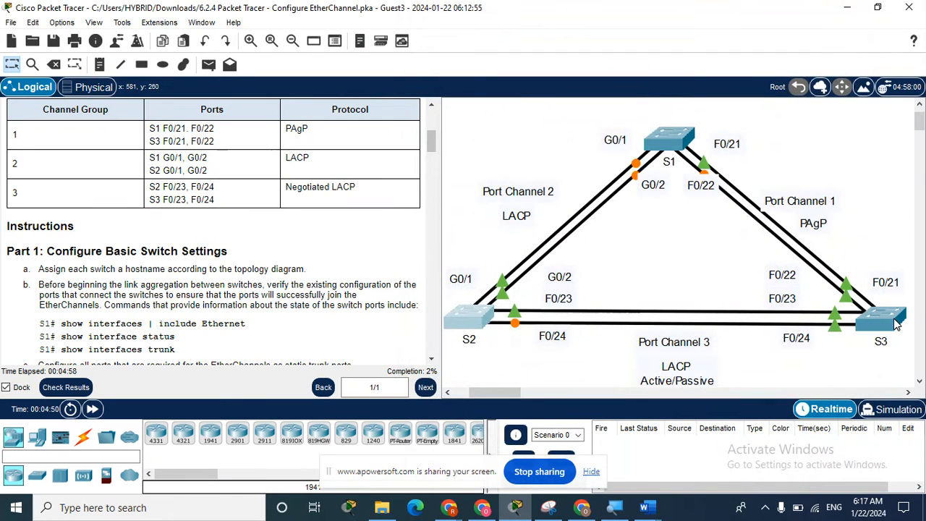
Open switch S3's command line and enter global configuration mode with enable and configure terminal.
{"action": "left_click", "coordinate": [895, 325]}
{"action": "left_click_drag", "start_coordinate": [417, 30], "coordinate": [593, 7]}
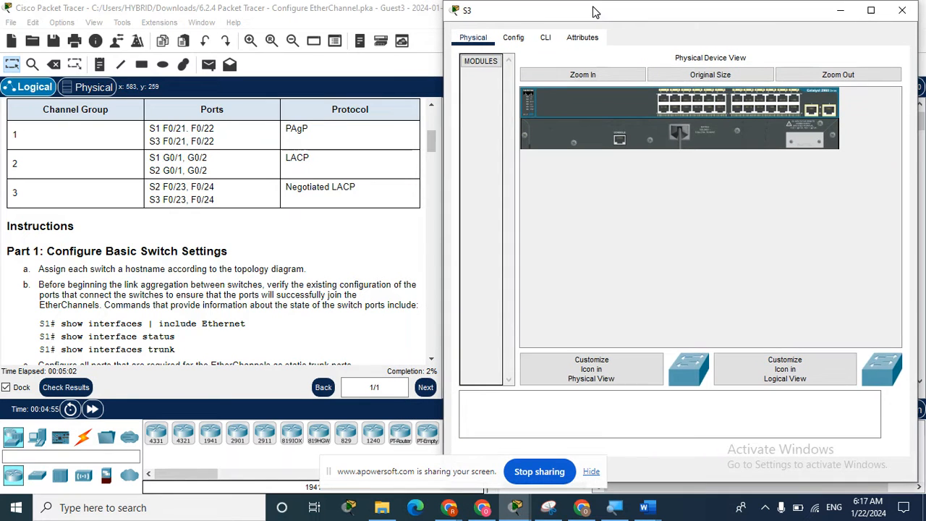
{"action": "left_click", "coordinate": [547, 40]}
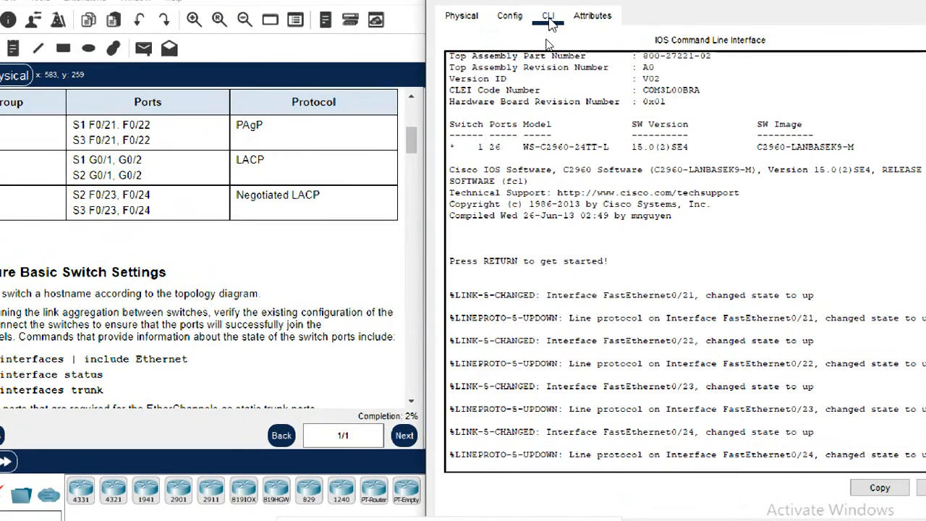
{"action": "key", "text": "Return"}
{"action": "type", "text": "ENABLE"}
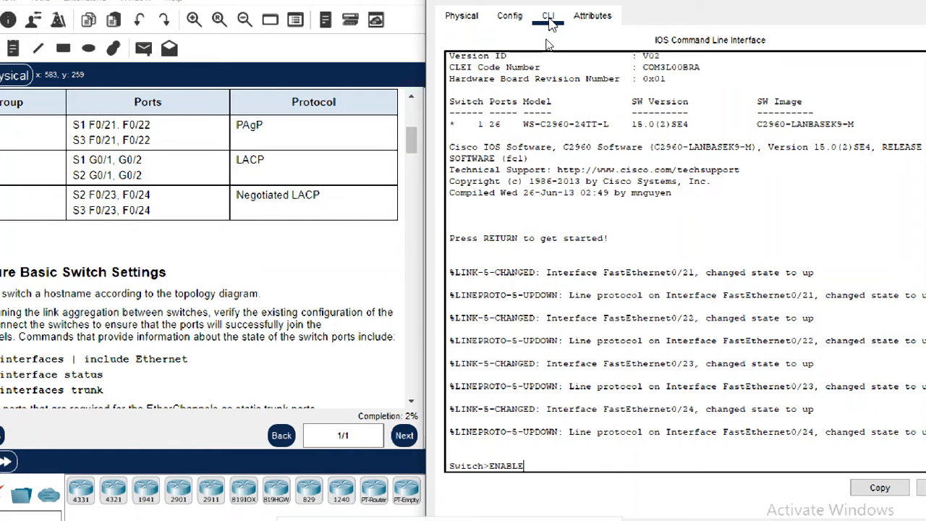
{"action": "key", "text": "Return"}
{"action": "type", "text": "co"}
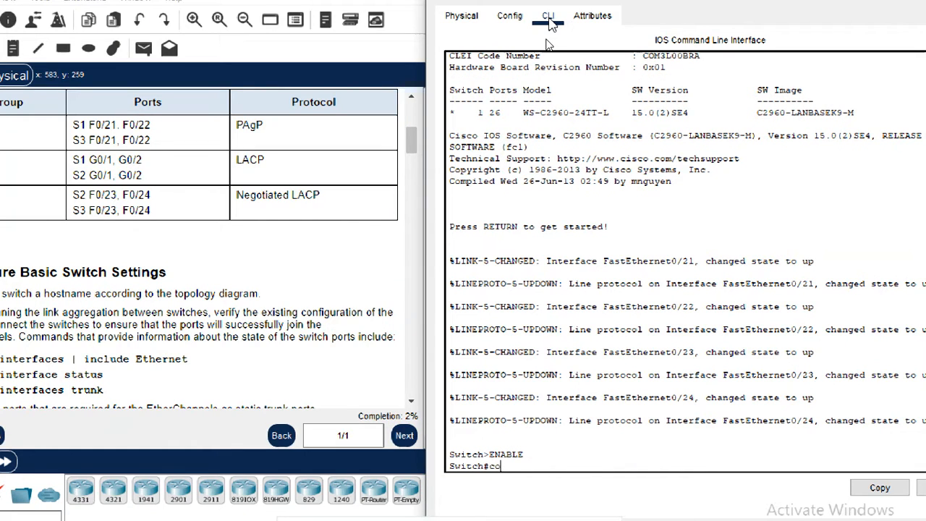
{"action": "type", "text": "nfigure termi"}
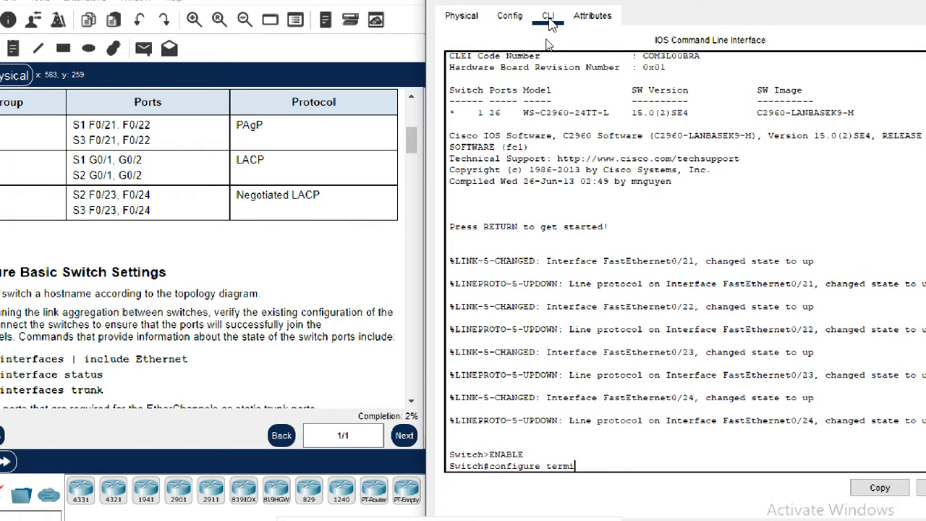
{"action": "type", "text": "nal"}
{"action": "key", "text": "Return"}
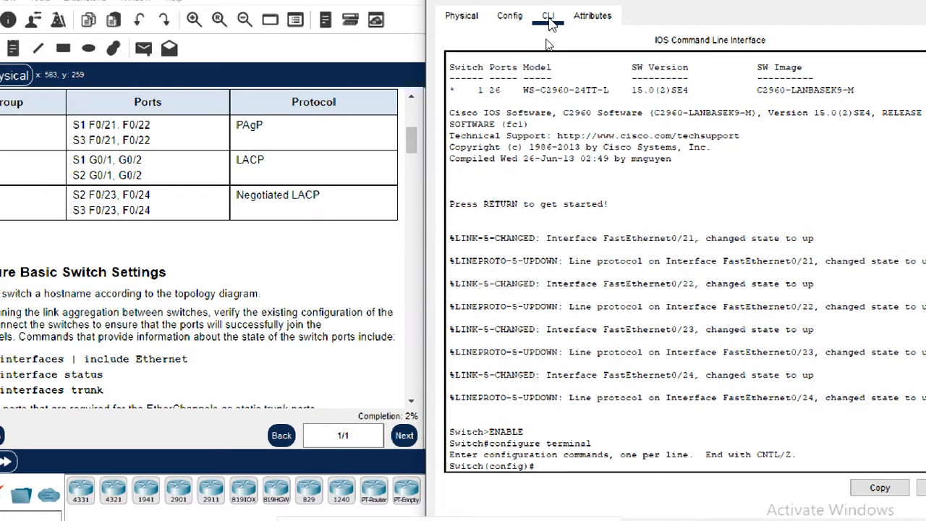
Set the third switch's hostname to S3 and close its window.
{"action": "type", "text": "hostname S3"}
{"action": "key", "text": "Return"}
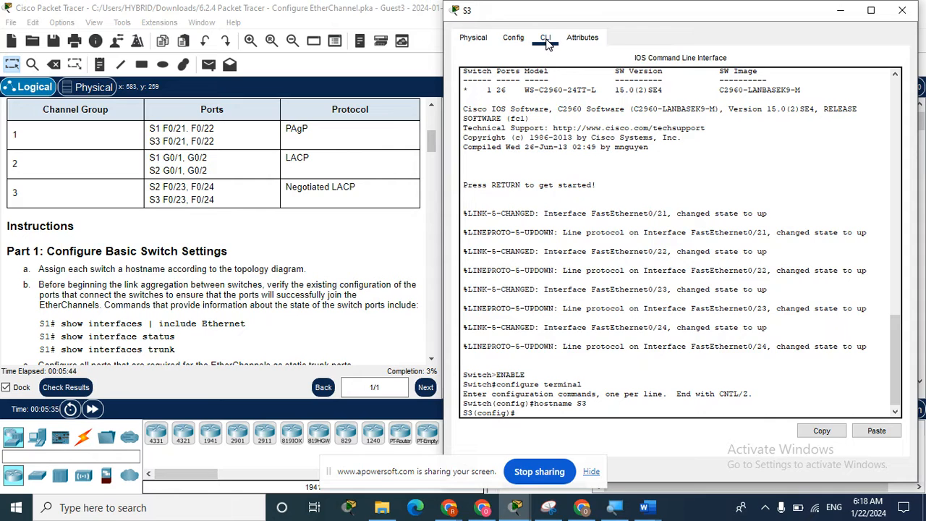
{"action": "left_click", "coordinate": [901, 11]}
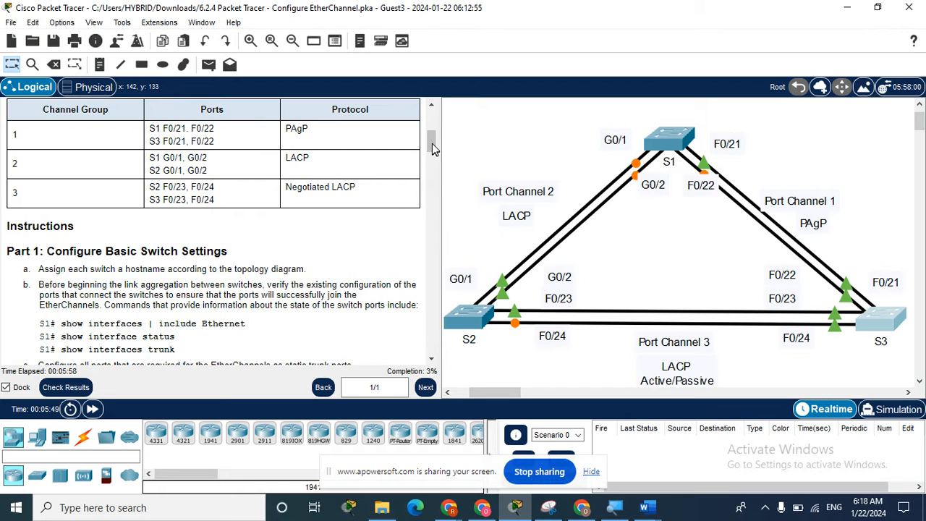
Reopen S1's command line beside the instructions and exit global configuration mode to privileged EXEC mode.
{"action": "left_click_drag", "start_coordinate": [432, 143], "coordinate": [432, 149]}
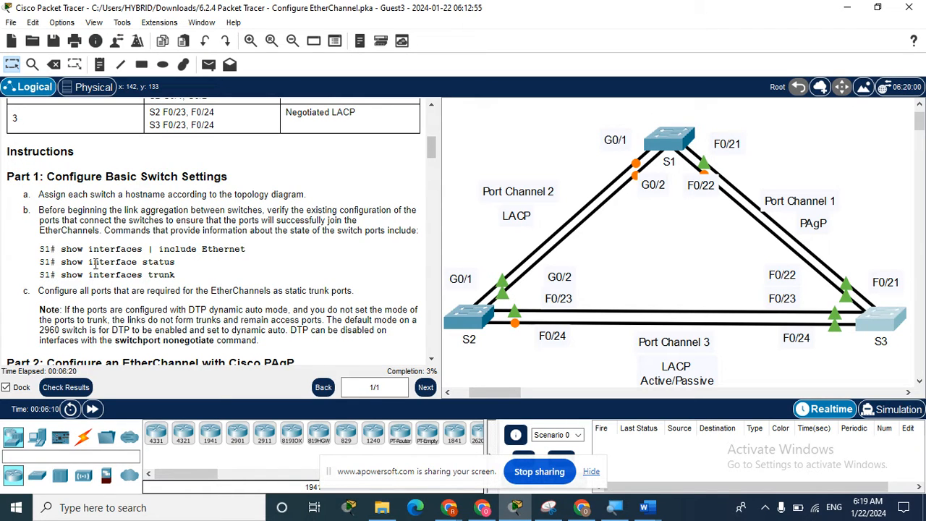
{"action": "left_click", "coordinate": [678, 142]}
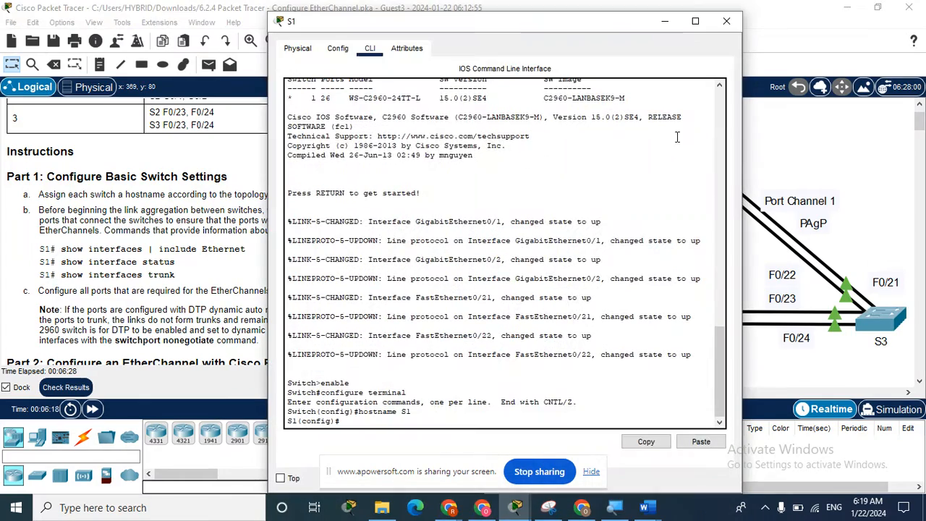
{"action": "left_click_drag", "start_coordinate": [527, 27], "coordinate": [723, 16]}
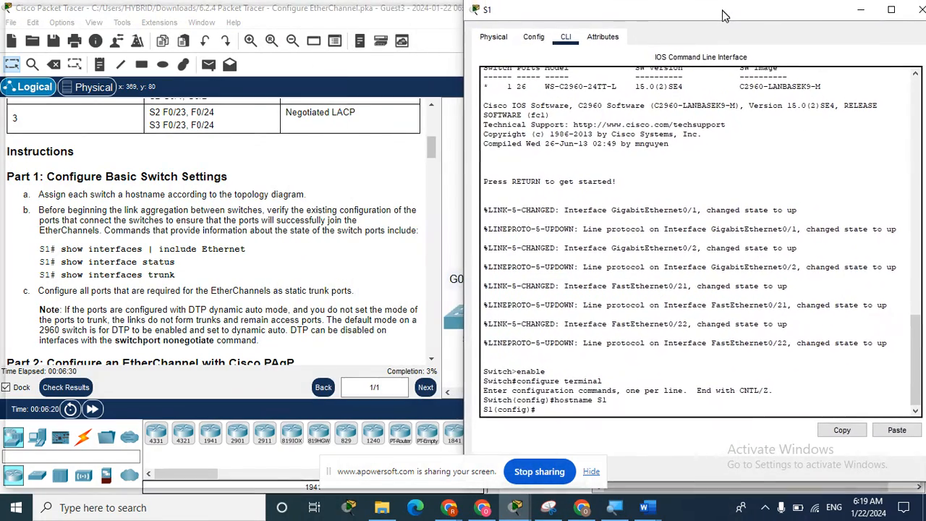
{"action": "double_click", "coordinate": [723, 10]}
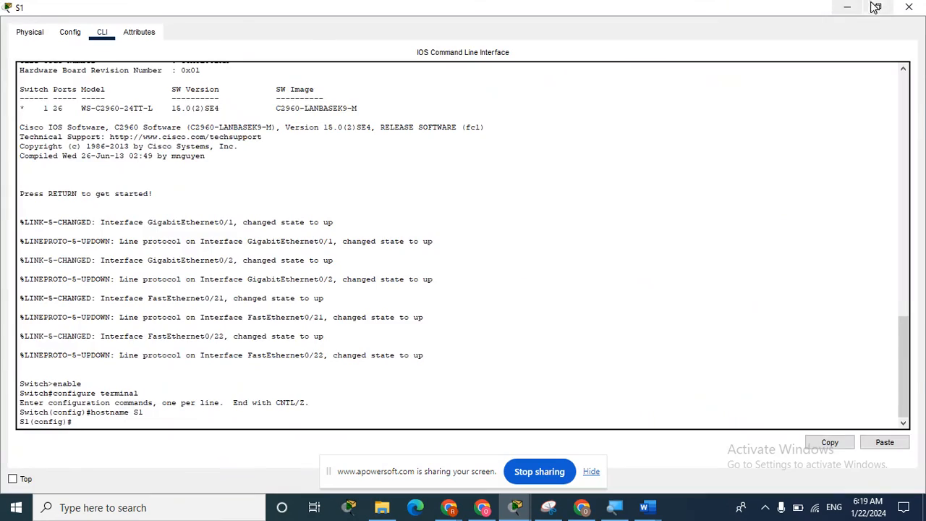
{"action": "left_click", "coordinate": [879, 8]}
{"action": "left_click_drag", "start_coordinate": [546, 33], "coordinate": [753, 35]}
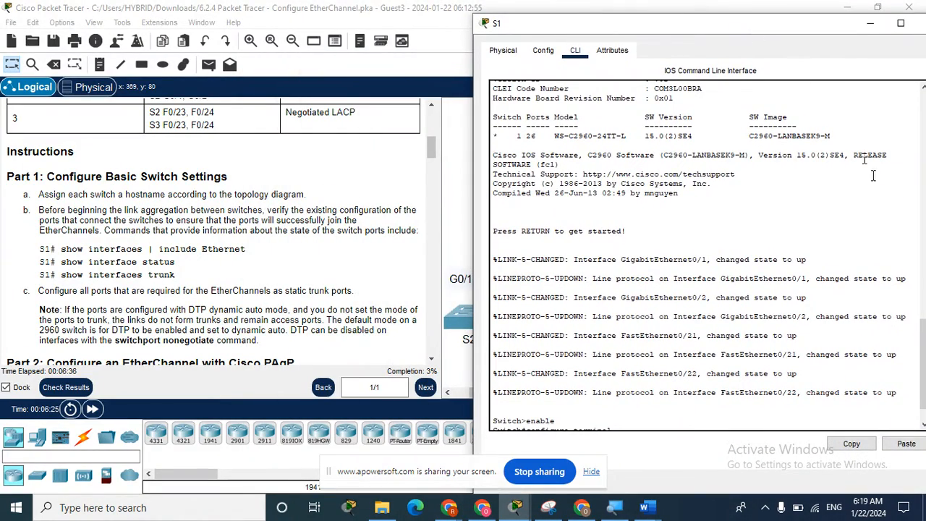
{"action": "left_click_drag", "start_coordinate": [925, 321], "coordinate": [925, 334]}
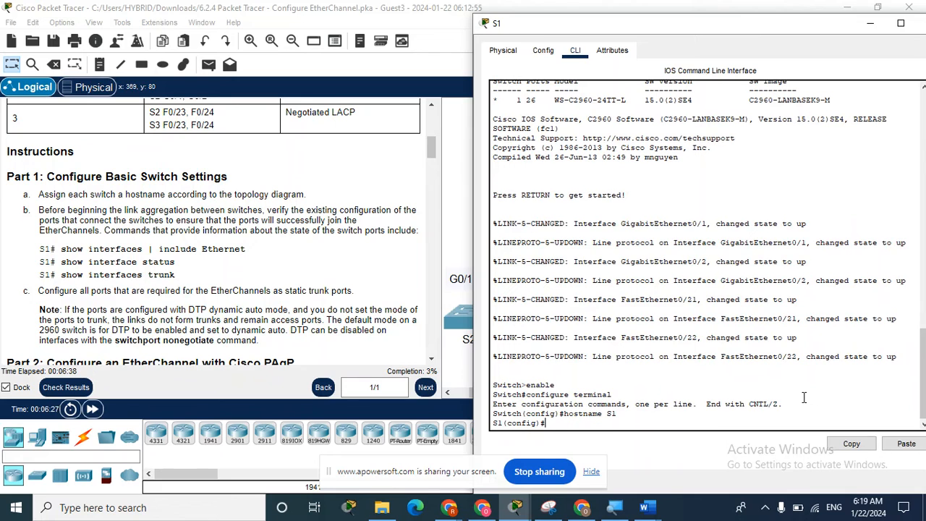
{"action": "key", "text": "Return"}
{"action": "key", "text": "Return"}
{"action": "key", "text": "Return"}
{"action": "type", "text": "exit"}
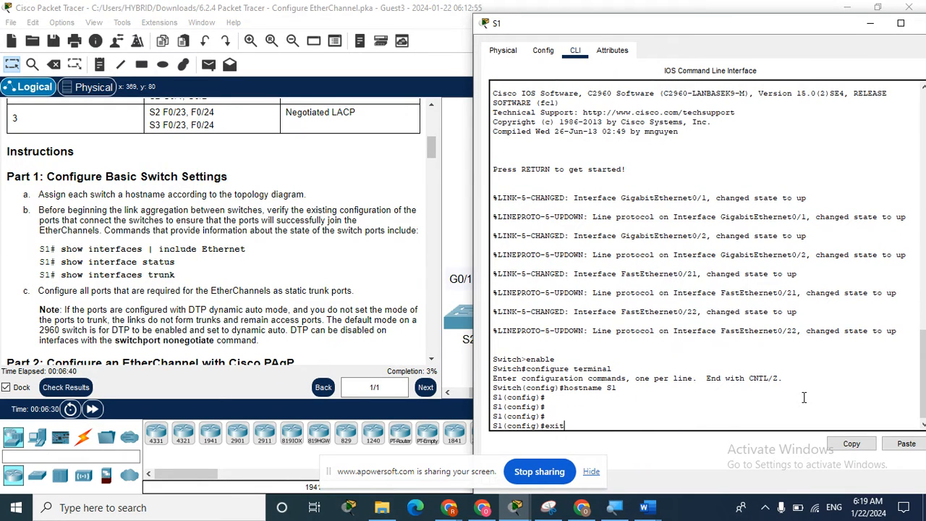
{"action": "key", "text": "Return"}
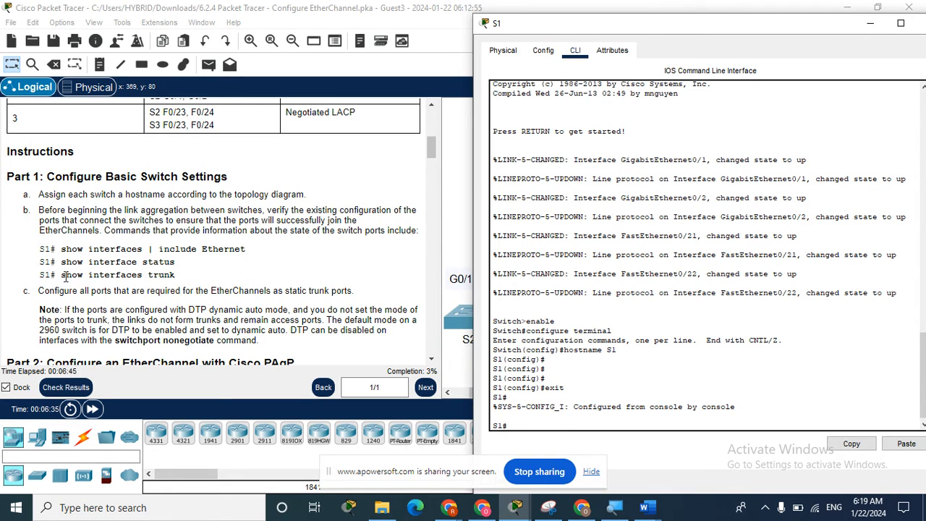
Check the trunk ports on S1 with the show interfaces trunk command.
{"action": "type", "text": "sh"}
{"action": "key", "text": "BackSpace"}
{"action": "key", "text": "BackSpace"}
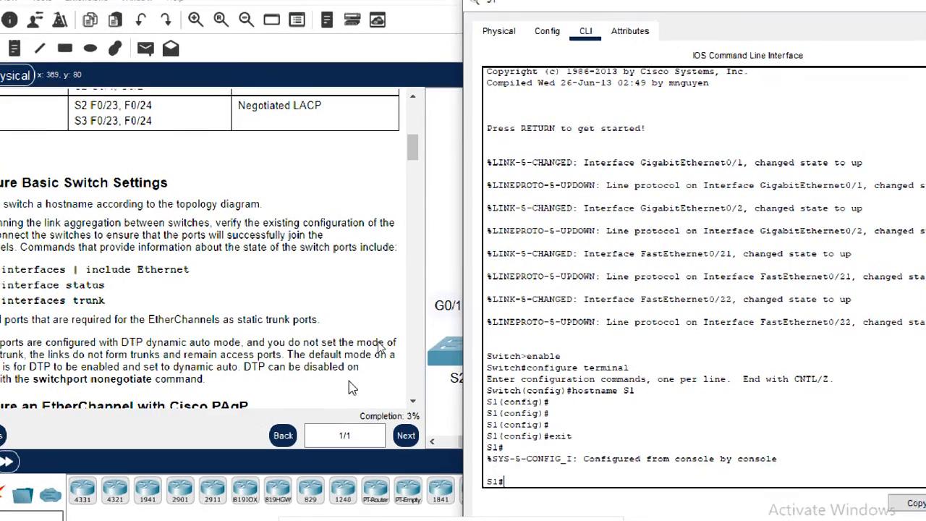
{"action": "type", "text": "show interfca"}
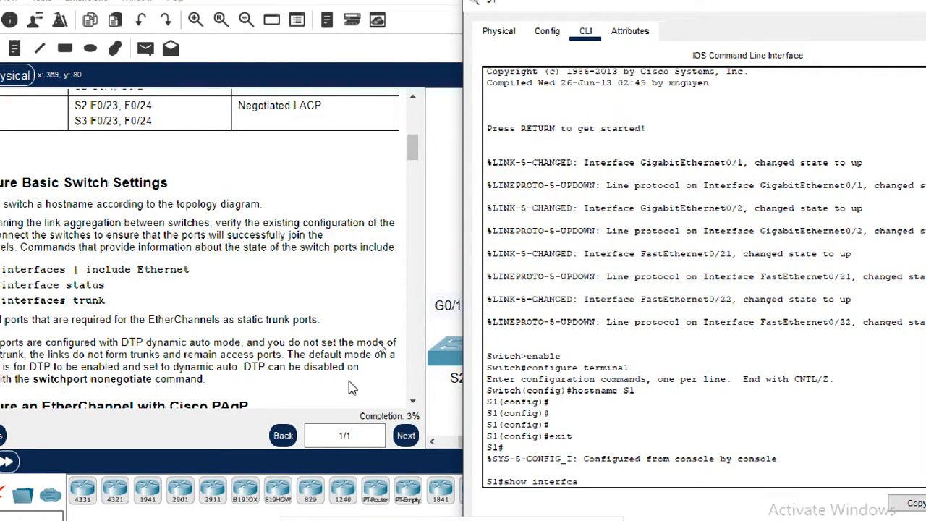
{"action": "key", "text": "BackSpace"}
{"action": "key", "text": "BackSpace"}
{"action": "type", "text": "aces trunk"}
{"action": "key", "text": "Return"}
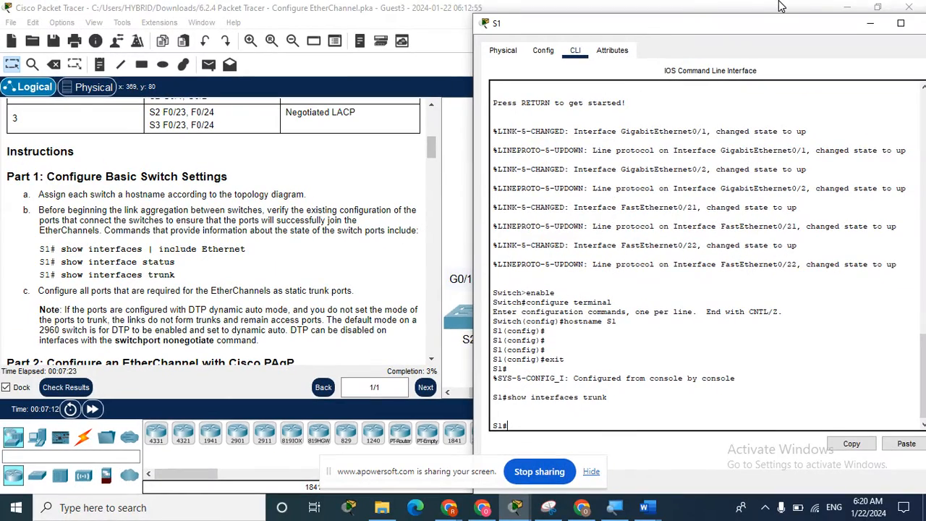
Close S1's window and read the lab instructions on configuring the EtherChannel ports as static trunks.
{"action": "left_click_drag", "start_coordinate": [782, 24], "coordinate": [680, 46]}
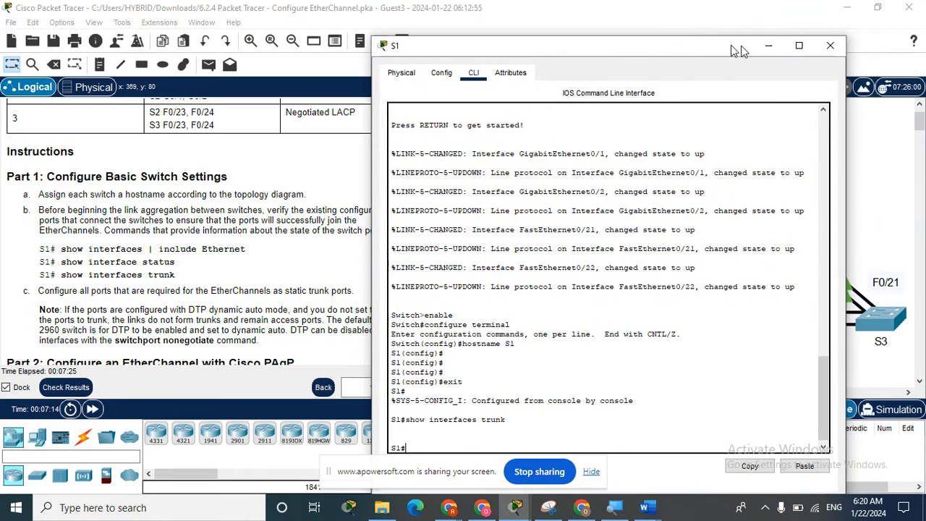
{"action": "left_click", "coordinate": [831, 46]}
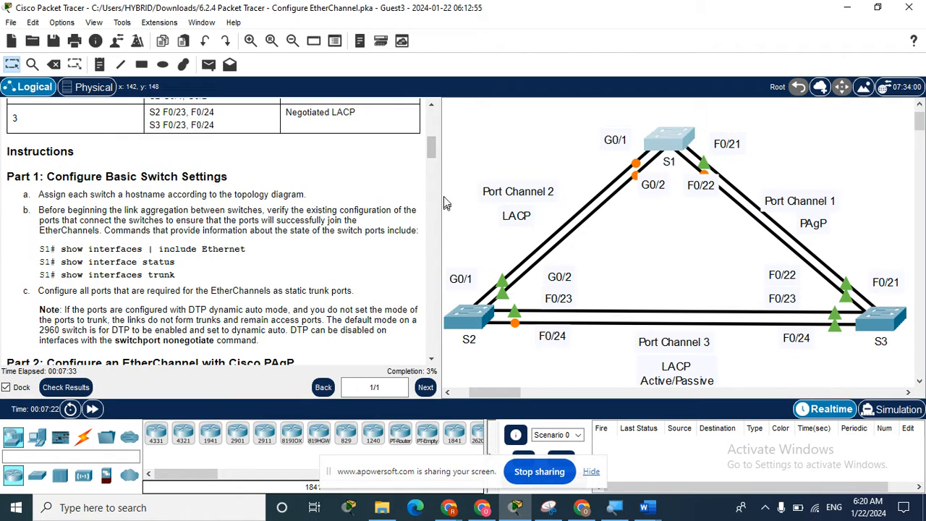
{"action": "left_click_drag", "start_coordinate": [430, 149], "coordinate": [432, 160]}
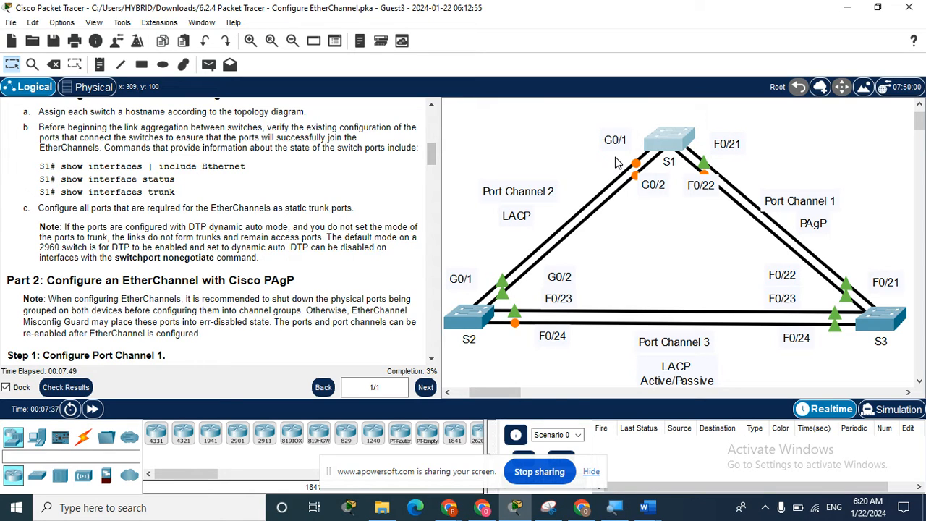
Reopen S1's command line beside the topology and enter global configuration mode with configure terminal.
{"action": "left_click", "coordinate": [672, 150]}
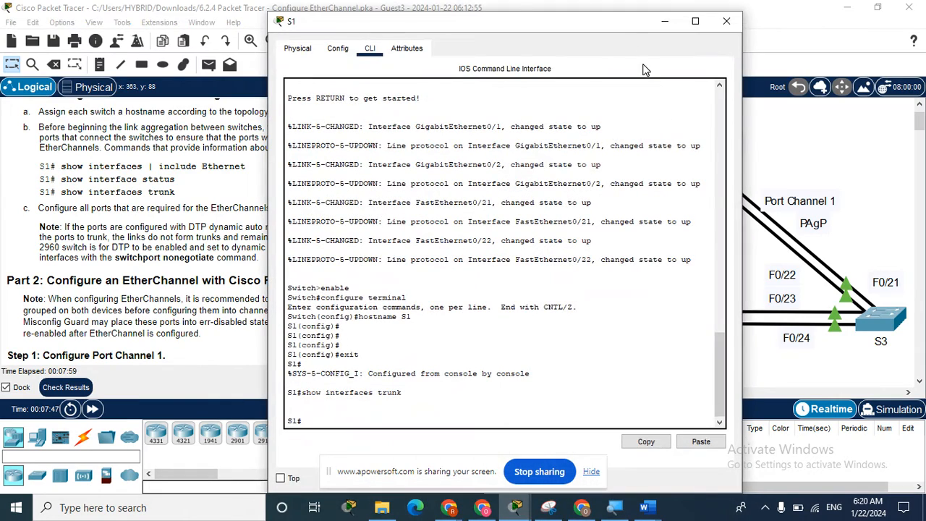
{"action": "left_click_drag", "start_coordinate": [532, 23], "coordinate": [362, 29]}
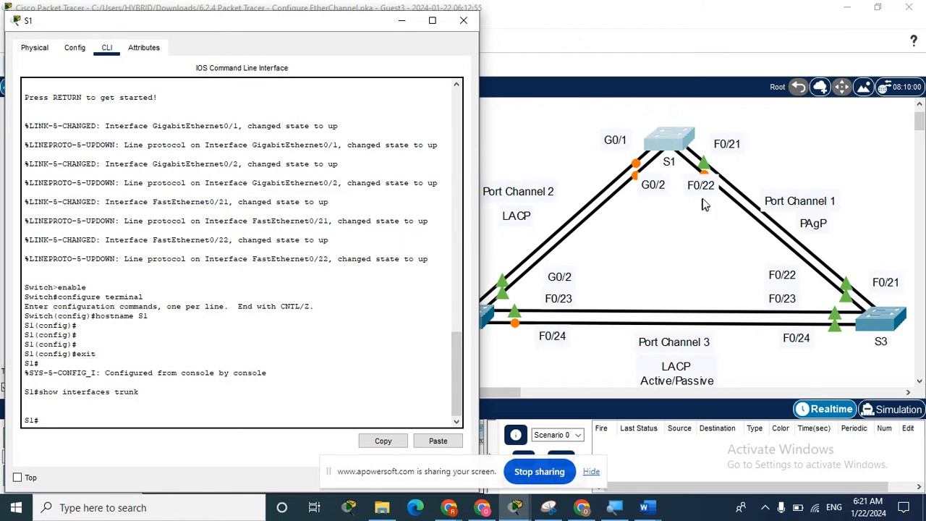
{"action": "left_click", "coordinate": [186, 413]}
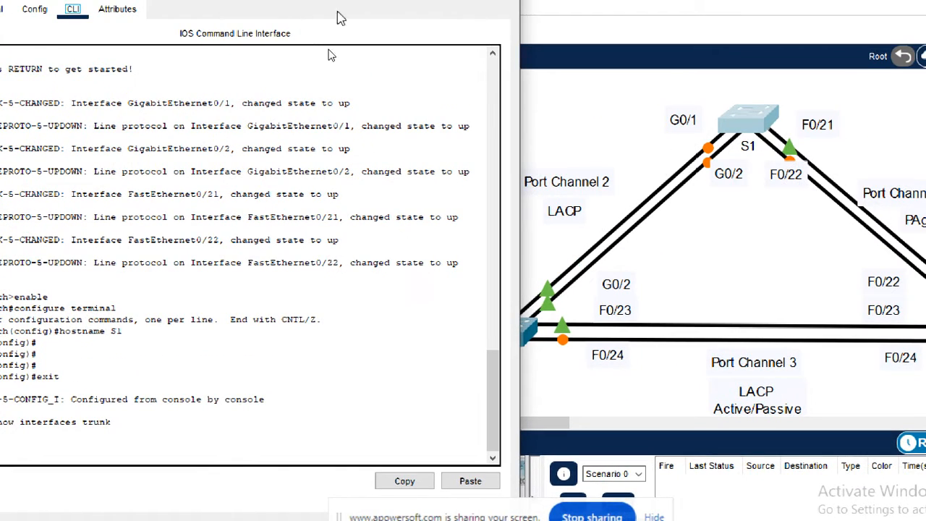
{"action": "key", "text": "Return"}
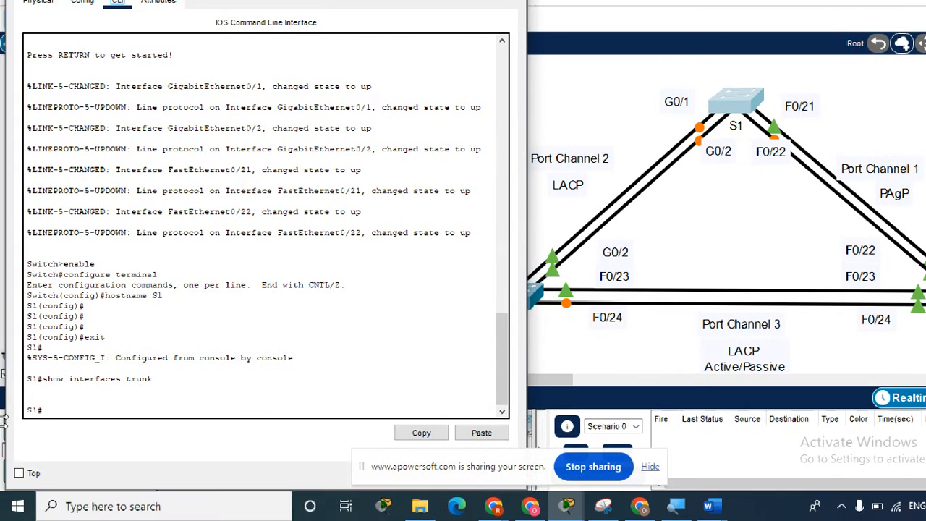
{"action": "left_click", "coordinate": [85, 417]}
{"action": "type", "text": "configure terminal"}
{"action": "key", "text": "Return"}
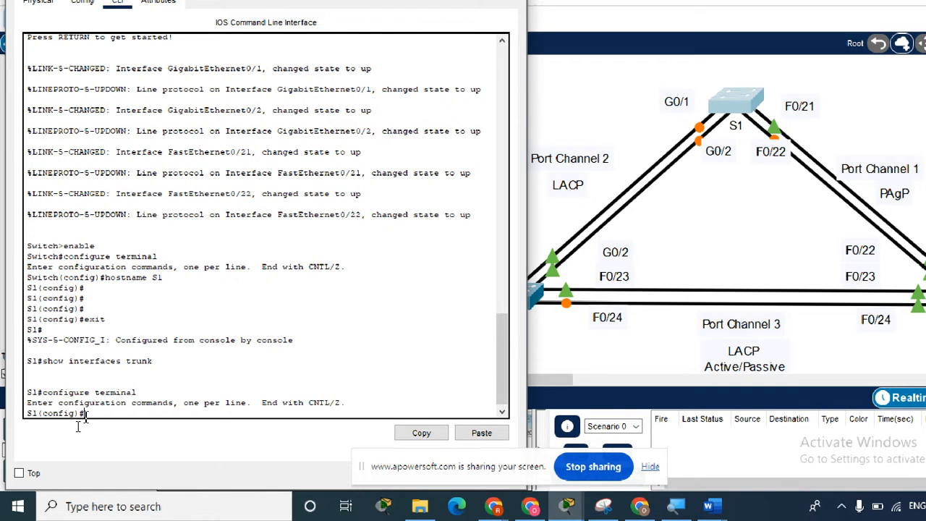
Configure S1's interface range g0/1-2, f0/21-22 with switchport mode trunk and close its window.
{"action": "type", "text": "interface range g0/1-2, f0/21-22"}
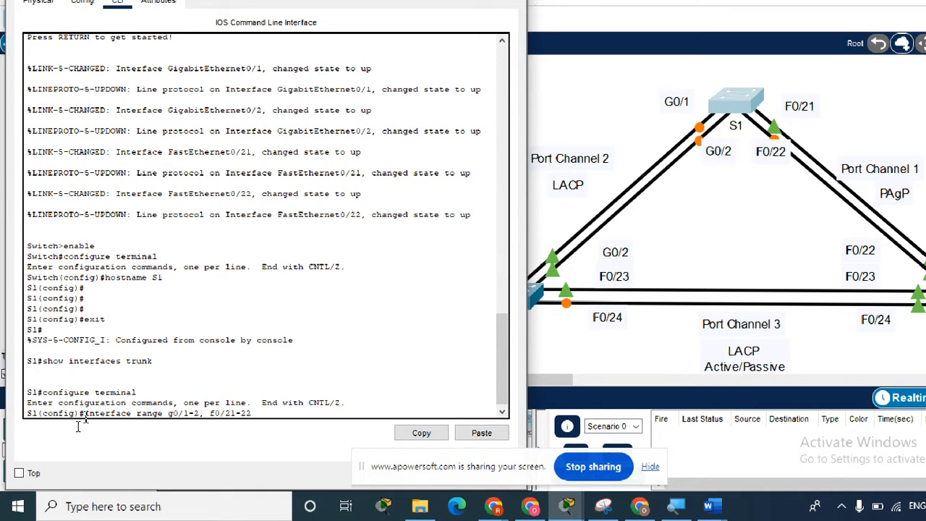
{"action": "key", "text": "Return"}
{"action": "type", "text": "swi"}
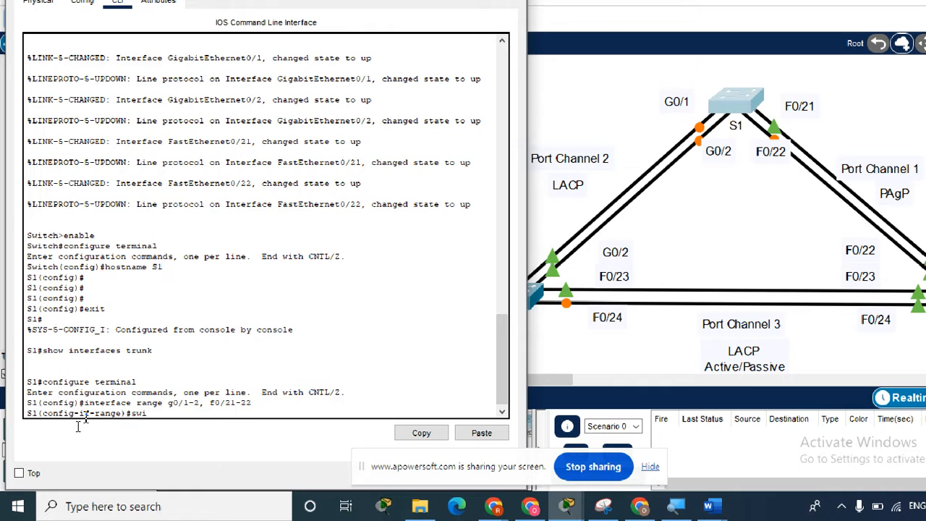
{"action": "type", "text": "tchport mode"}
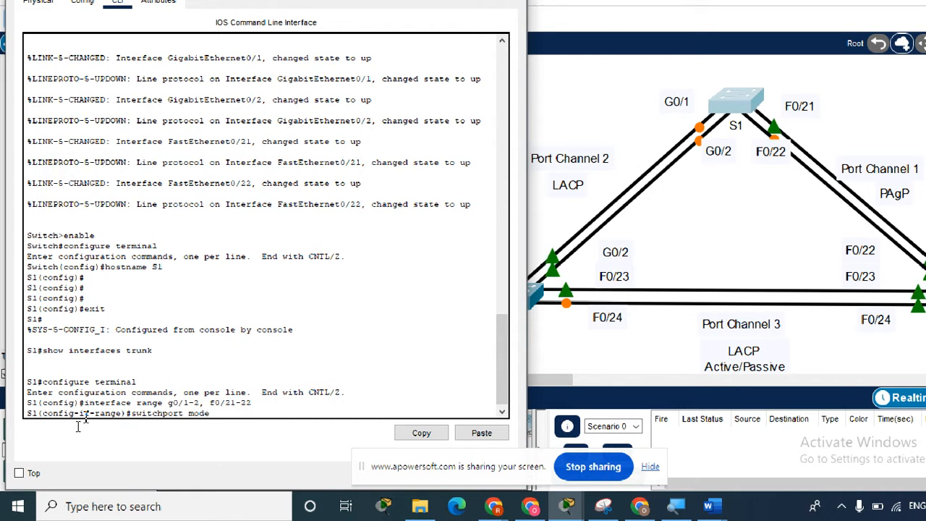
{"action": "type", "text": " trunk"}
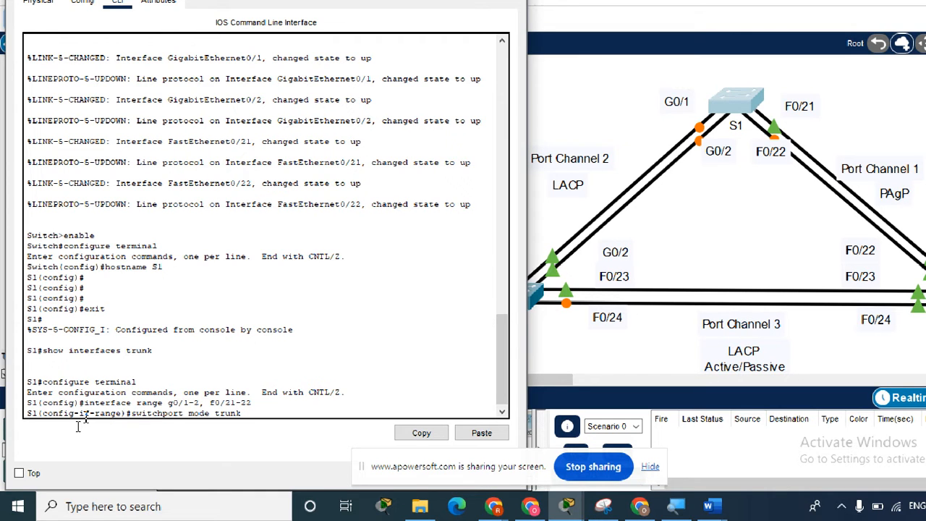
{"action": "key", "text": "Return"}
{"action": "key", "text": "Return"}
{"action": "key", "text": "Return"}
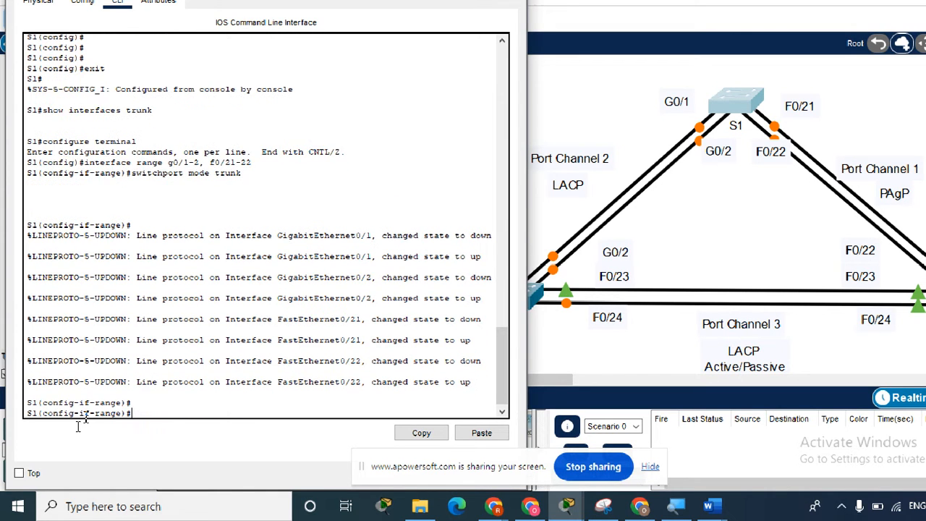
{"action": "key", "text": "Return"}
{"action": "key", "text": "Return"}
{"action": "key", "text": "Return"}
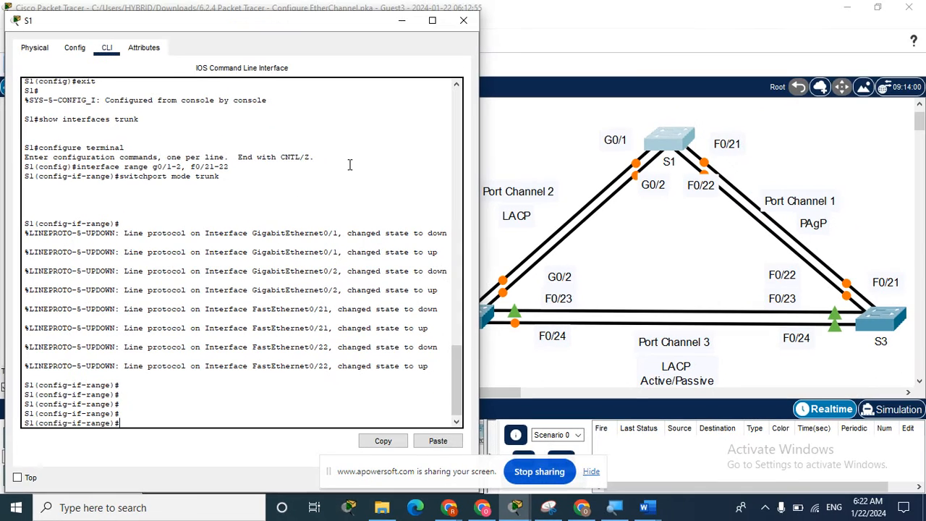
{"action": "left_click", "coordinate": [463, 20]}
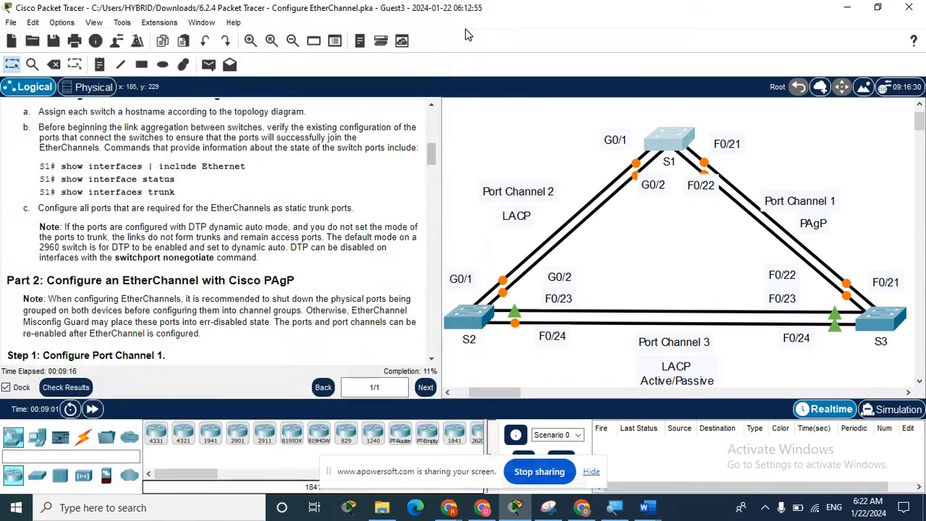
Open S2's command line, place it beside the topology and bring up a fresh global configuration prompt.
{"action": "left_click", "coordinate": [478, 325]}
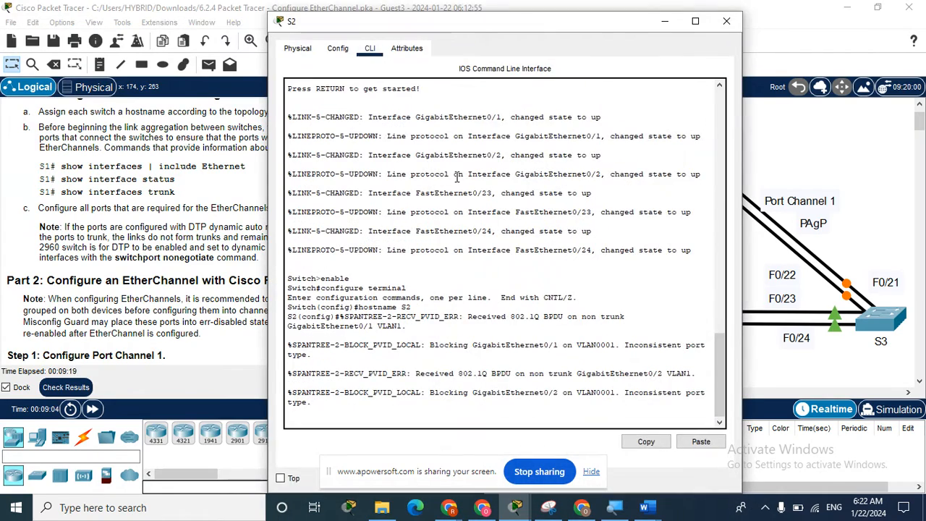
{"action": "left_click_drag", "start_coordinate": [495, 23], "coordinate": [203, 27]}
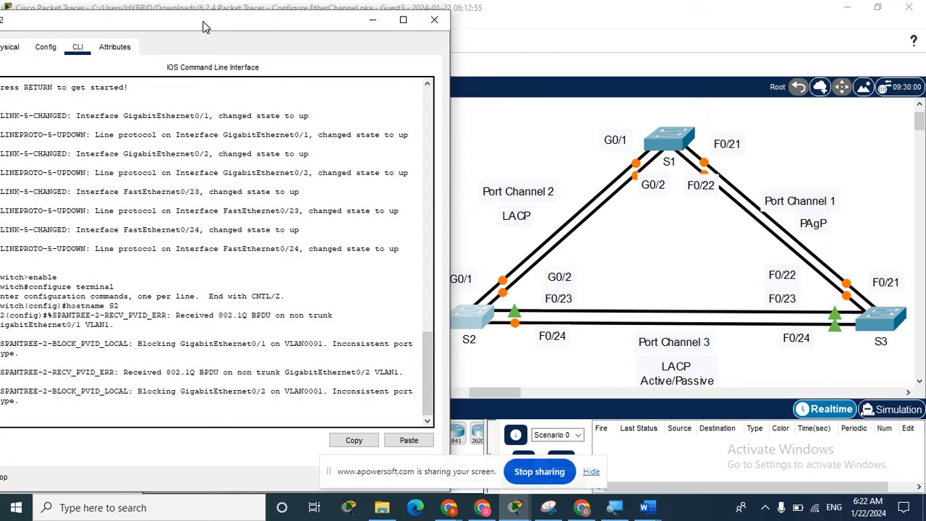
{"action": "left_click_drag", "start_coordinate": [204, 27], "coordinate": [239, 16]}
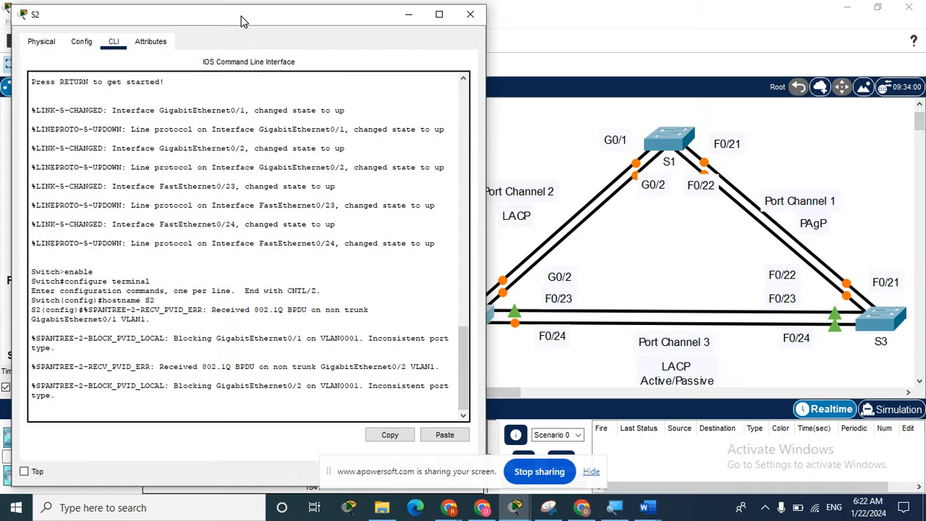
{"action": "key", "text": "Return"}
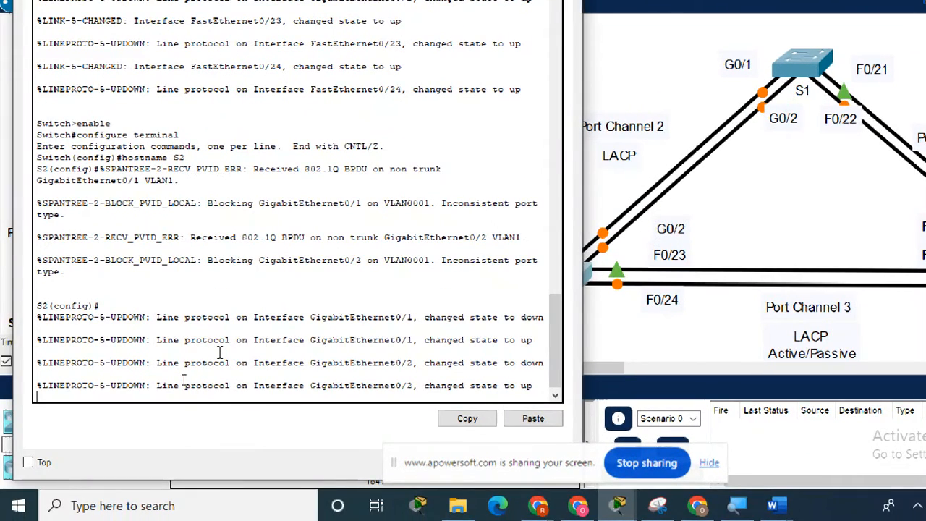
{"action": "key", "text": "Return"}
Configure S2's interface range g0/1-2, f0/23-24 with switchport mode trunk and close its window.
{"action": "type", "text": "i"}
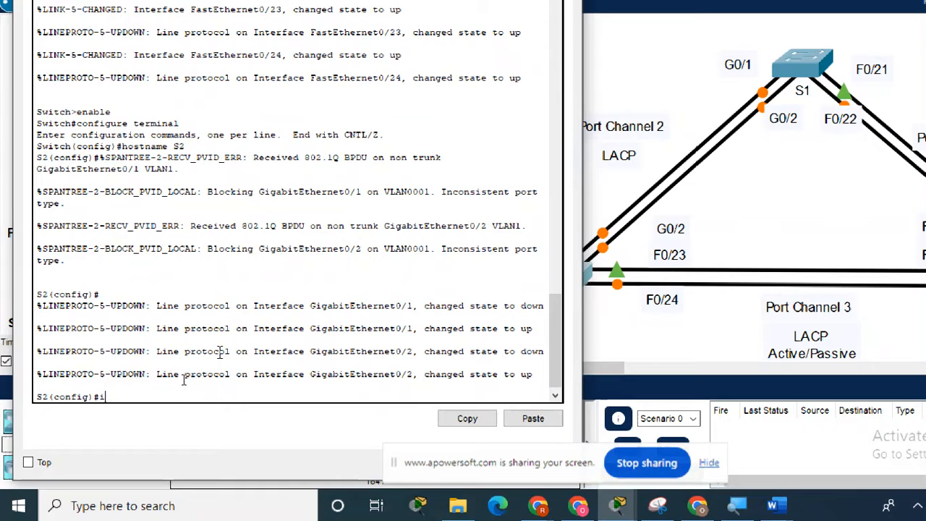
{"action": "type", "text": "nterf"}
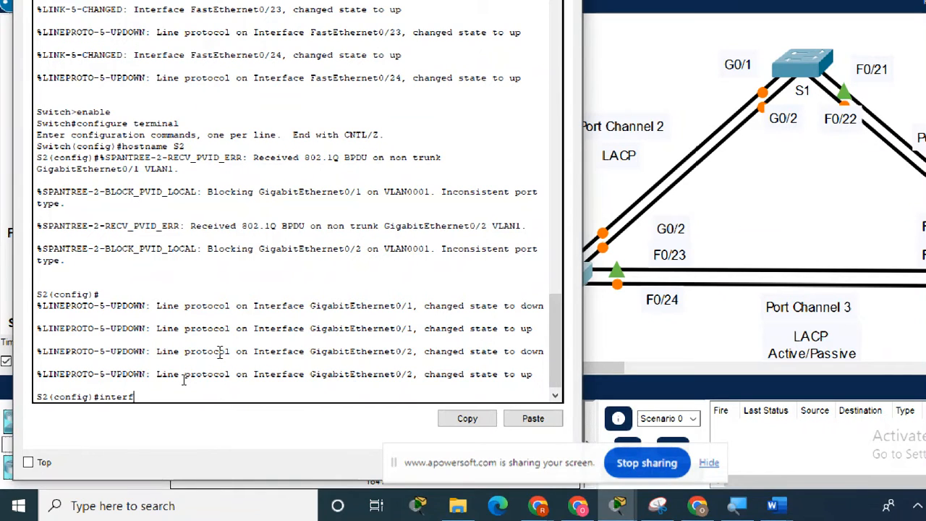
{"action": "type", "text": "ace range g0/1-2"}
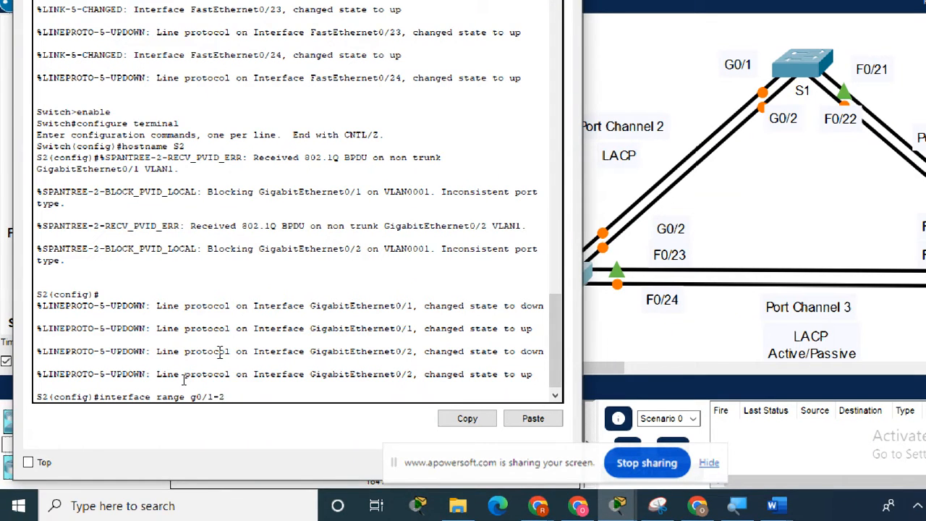
{"action": "type", "text": ", f0/"}
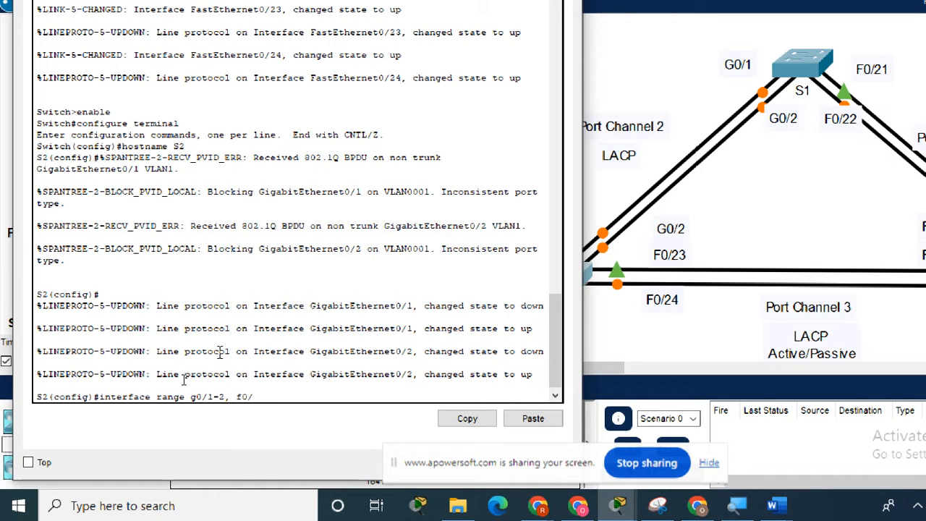
{"action": "type", "text": "23-24"}
{"action": "key", "text": "Return"}
{"action": "type", "text": "swi"}
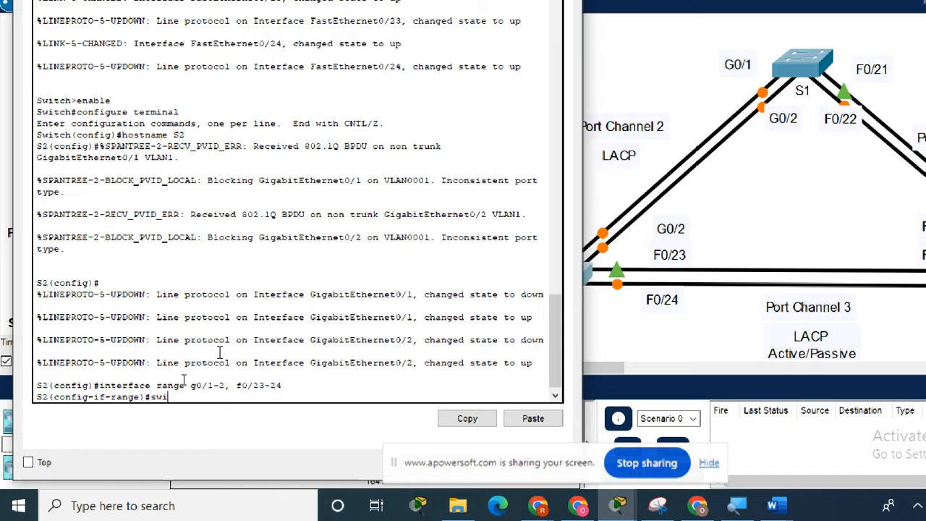
{"action": "type", "text": "tchpor"}
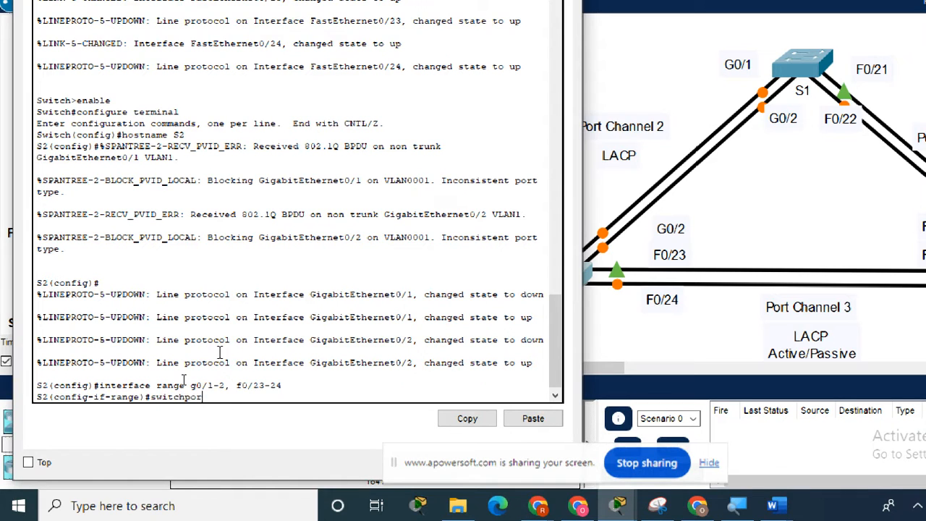
{"action": "type", "text": "t mode trunk"}
{"action": "key", "text": "Return"}
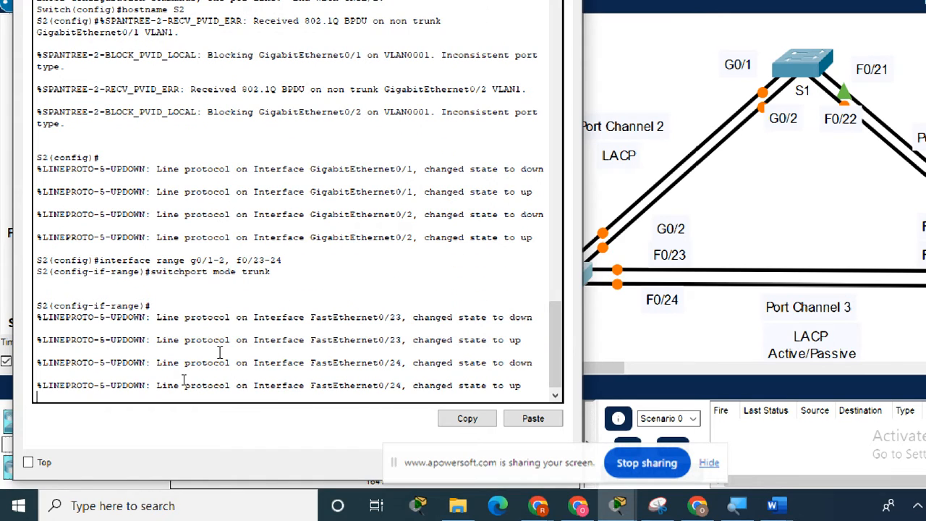
{"action": "key", "text": "Return"}
{"action": "key", "text": "Return"}
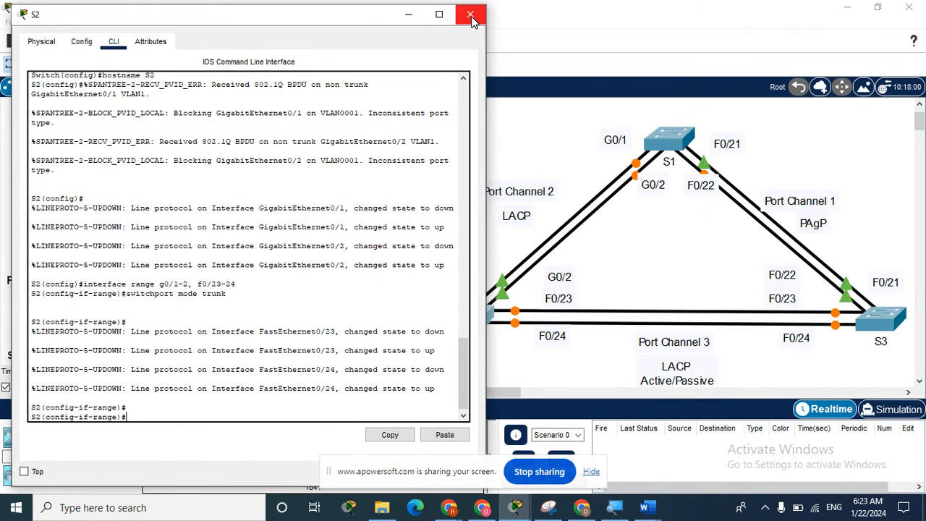
{"action": "left_click", "coordinate": [471, 16]}
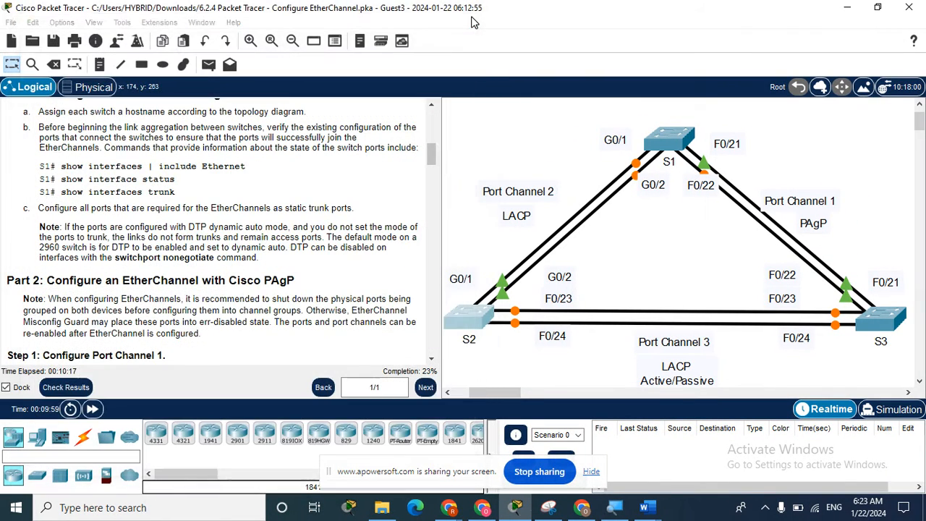
Open S3's command line, place it beside the topology and bring up a fresh global configuration prompt.
{"action": "left_click", "coordinate": [884, 319]}
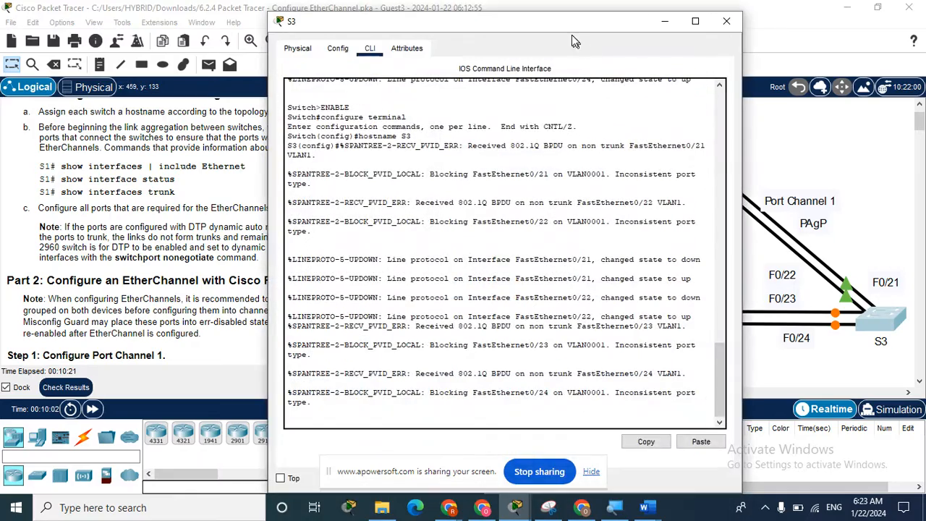
{"action": "left_click_drag", "start_coordinate": [557, 31], "coordinate": [360, 26]}
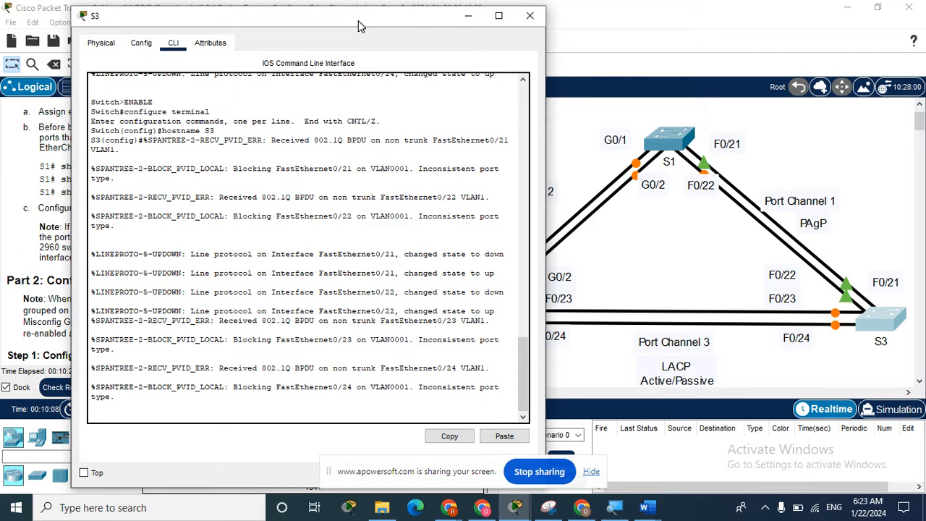
{"action": "left_click_drag", "start_coordinate": [360, 26], "coordinate": [357, 22]}
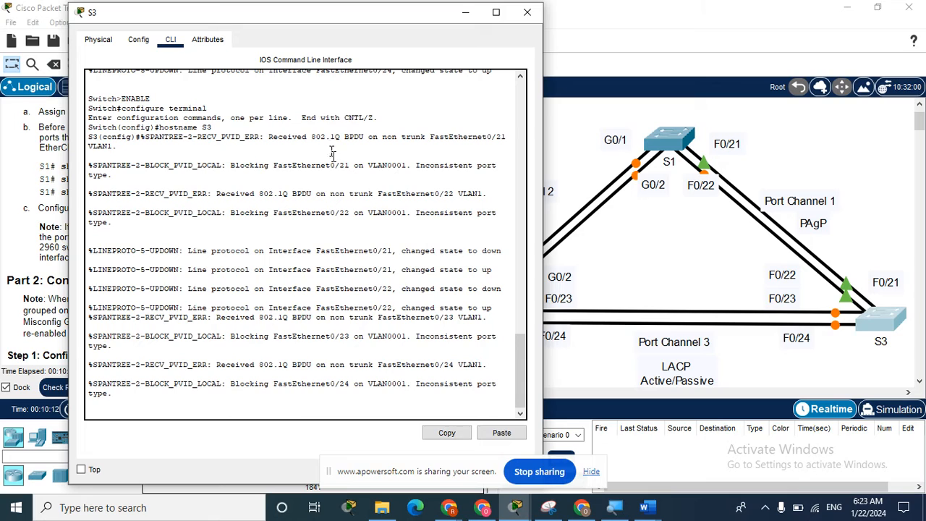
{"action": "key", "text": "Return"}
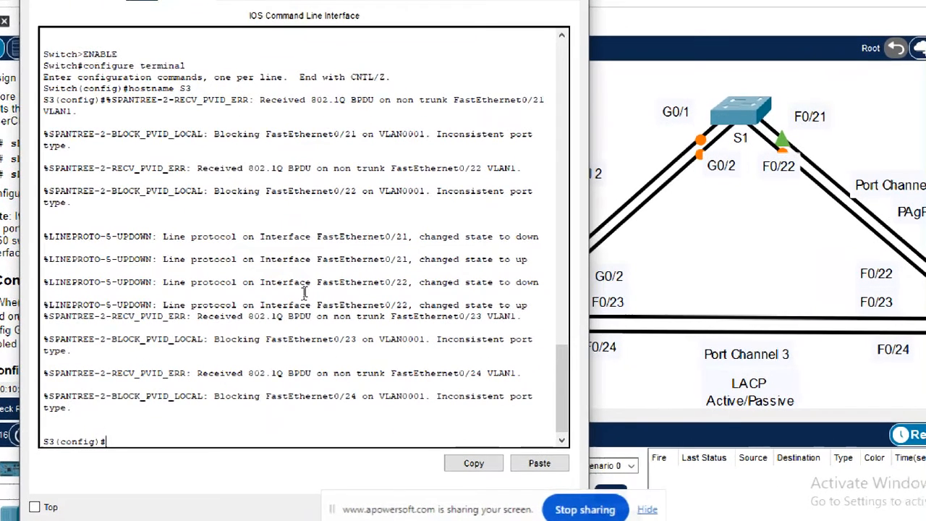
{"action": "type", "text": "interf"}
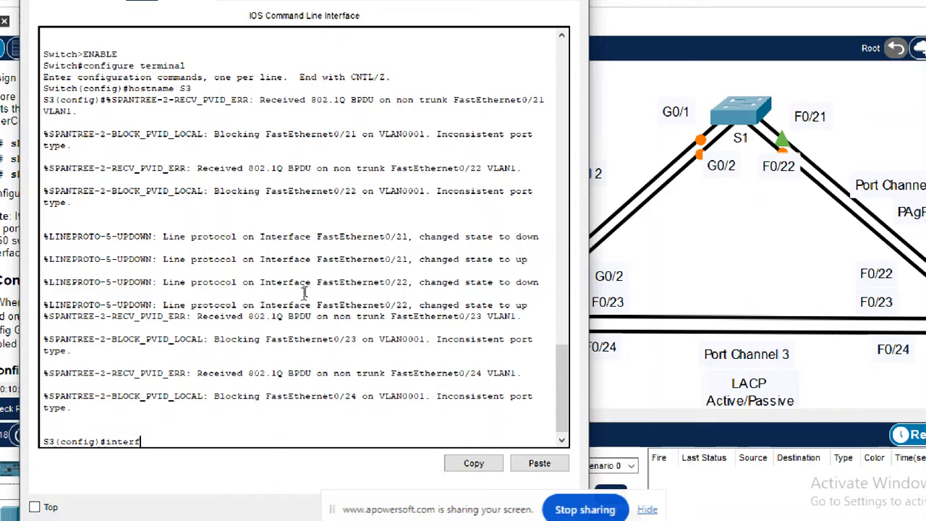
{"action": "type", "text": "ace ra"}
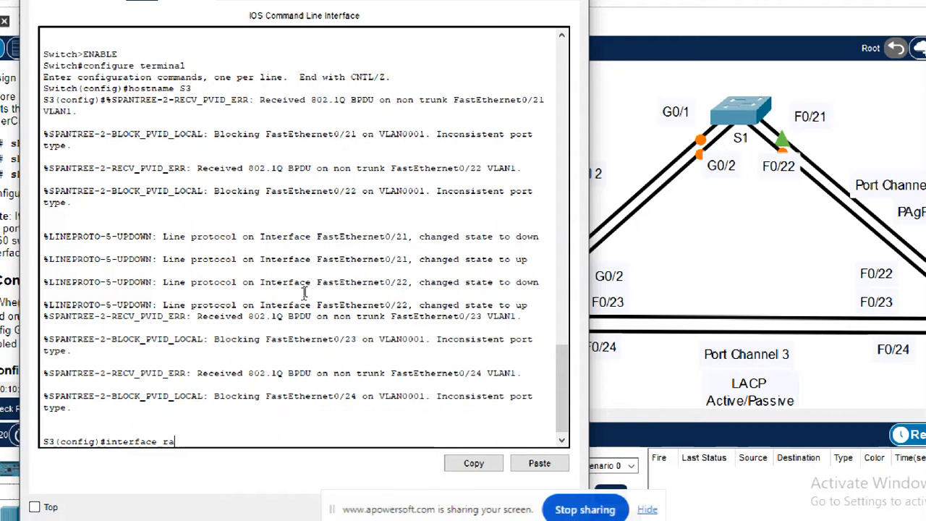
{"action": "type", "text": "nge f0"}
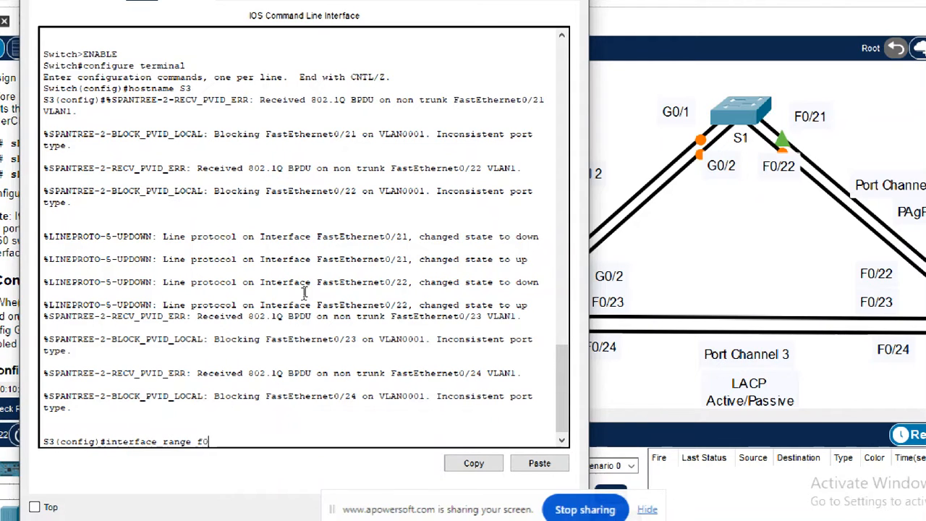
{"action": "type", "text": "/21"}
{"action": "key", "text": "Return"}
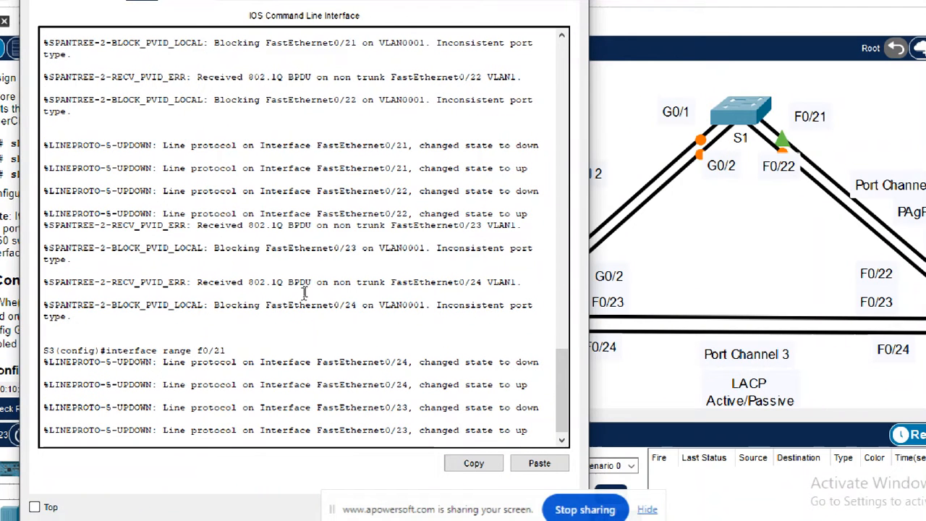
{"action": "key", "text": "Return"}
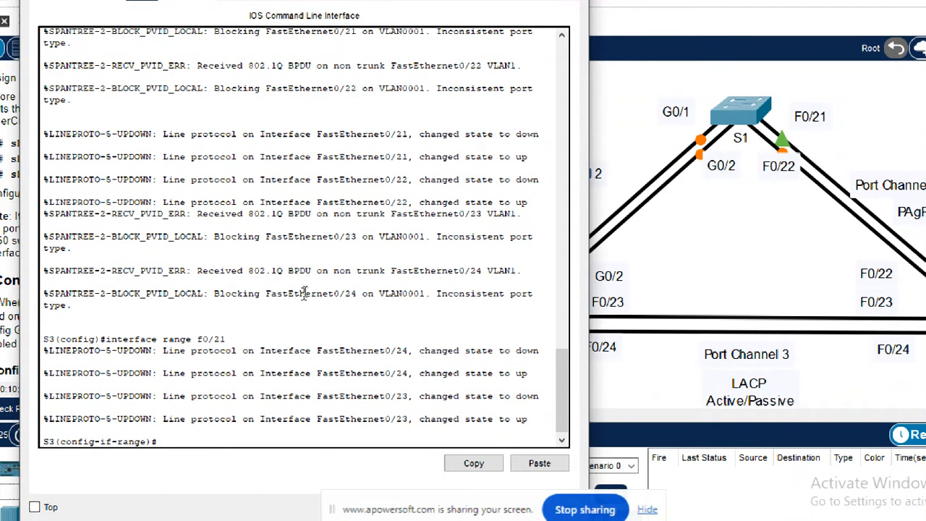
{"action": "key", "text": "Return"}
{"action": "key", "text": "Return"}
{"action": "key", "text": "Return"}
{"action": "key", "text": "Return"}
{"action": "key", "text": "Return"}
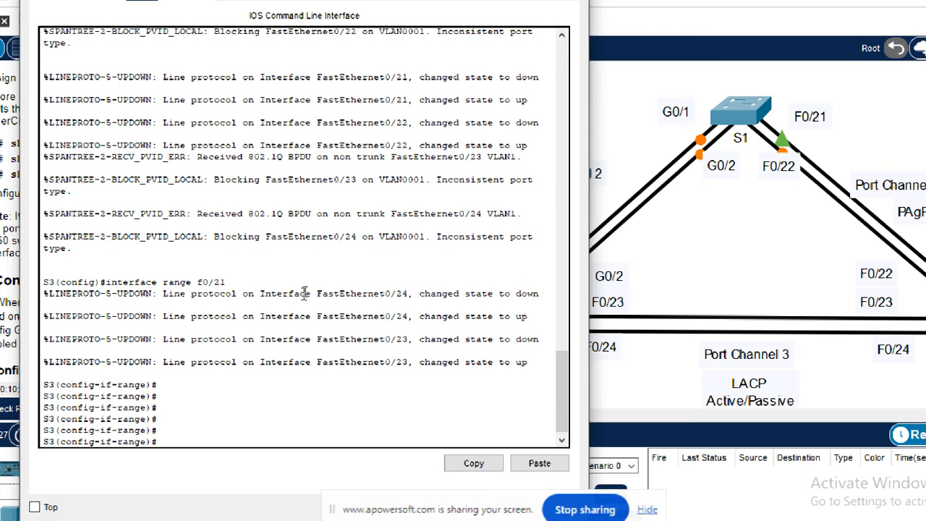
{"action": "key", "text": "Return"}
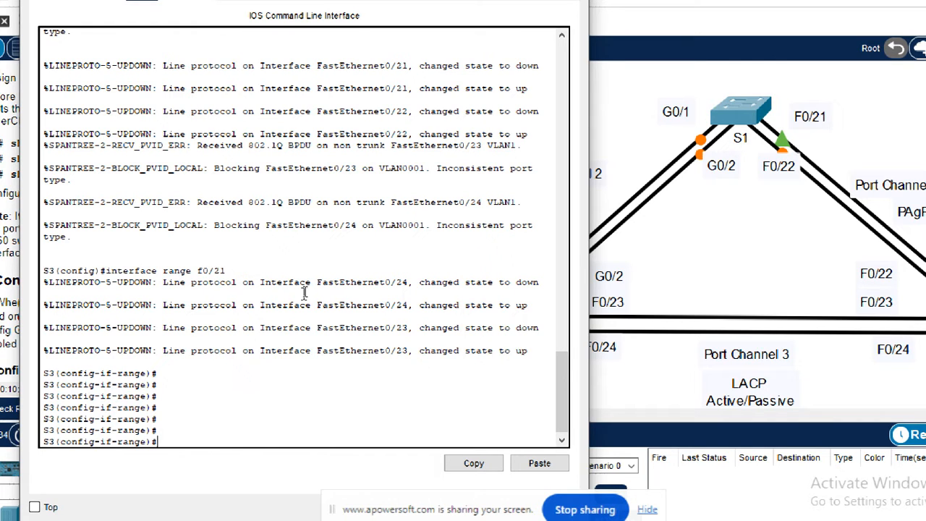
Configure S3's interface range f0/21-24 with switchport mode trunk and close its window.
{"action": "type", "text": "interface r"}
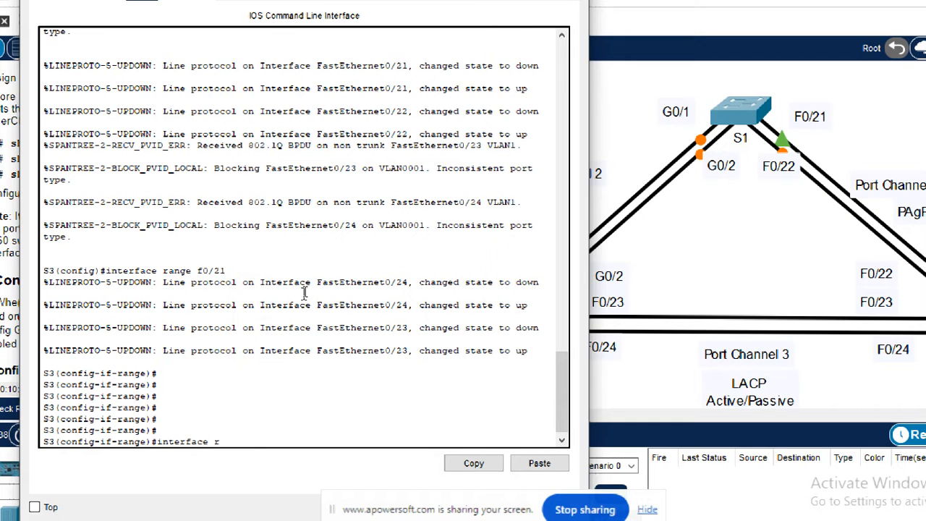
{"action": "type", "text": "ange f0/21-24"}
{"action": "key", "text": "Return"}
{"action": "type", "text": "switchpor"}
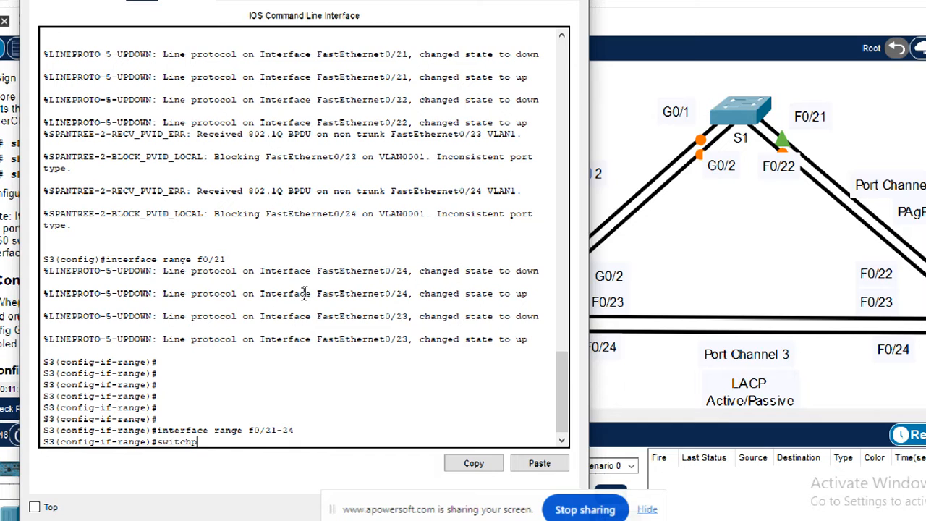
{"action": "type", "text": "t mode trunk"}
{"action": "key", "text": "Return"}
{"action": "key", "text": "Return"}
{"action": "key", "text": "Return"}
{"action": "key", "text": "Return"}
{"action": "key", "text": "Return"}
{"action": "key", "text": "Return"}
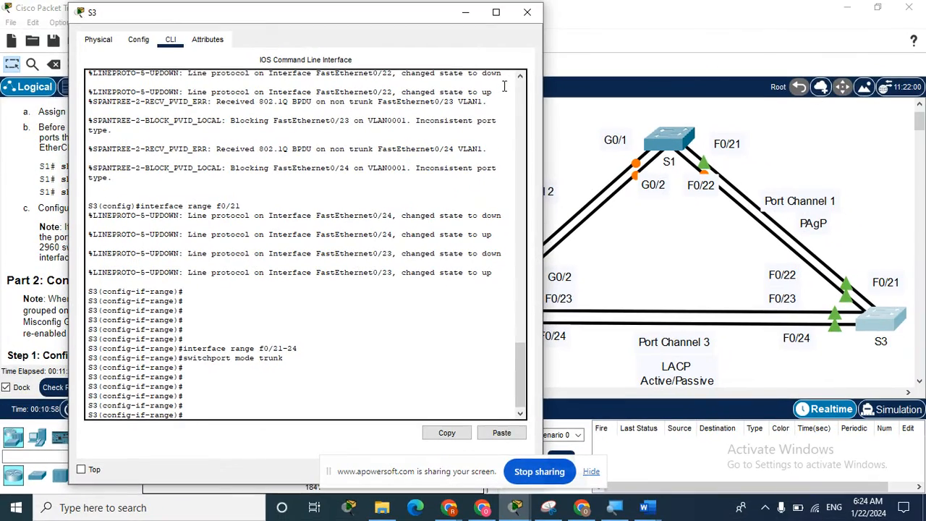
{"action": "left_click", "coordinate": [531, 14]}
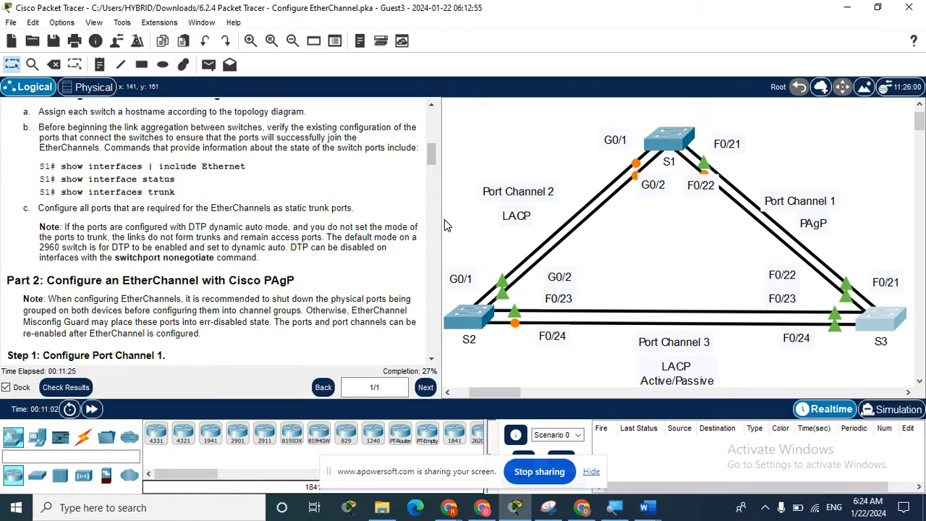
Bring up Part 2, Step 1 of the lab instructions and place S1's command line beside them.
{"action": "left_click_drag", "start_coordinate": [432, 163], "coordinate": [429, 163]}
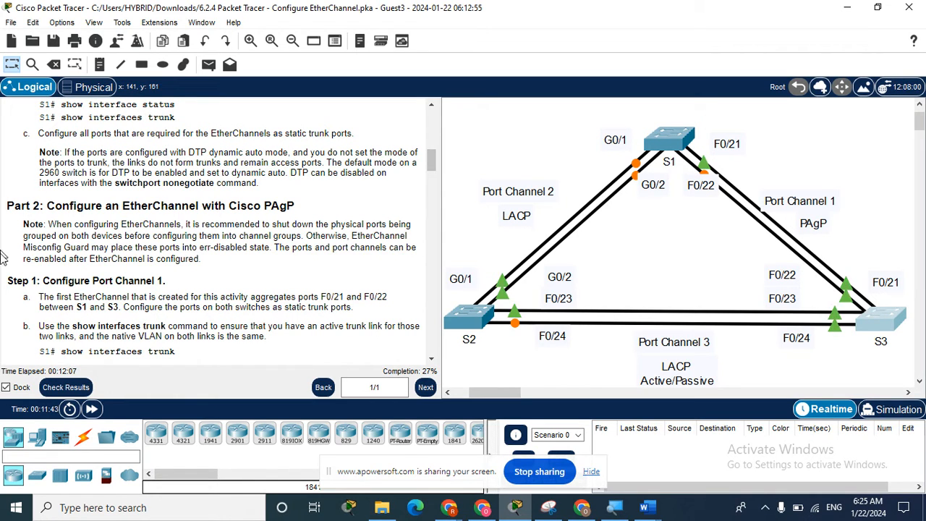
{"action": "left_click_drag", "start_coordinate": [432, 157], "coordinate": [433, 168]}
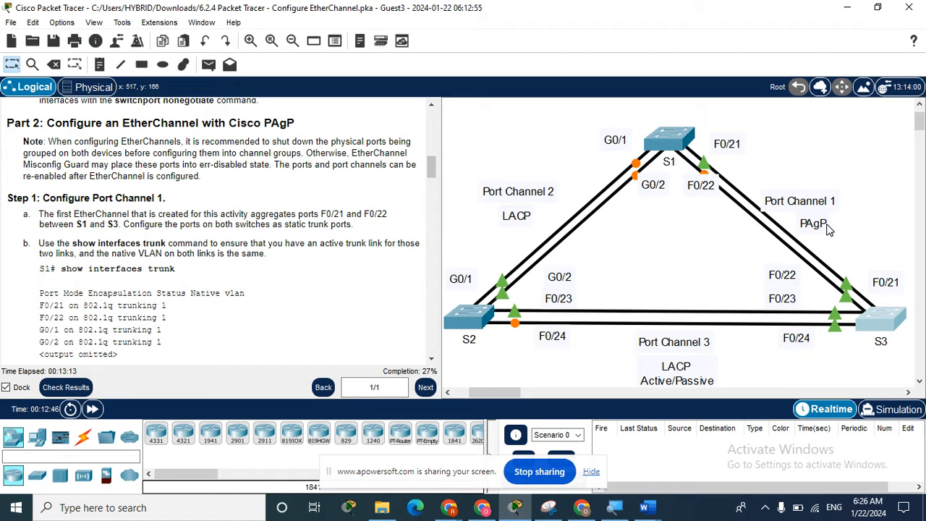
{"action": "left_click", "coordinate": [666, 142]}
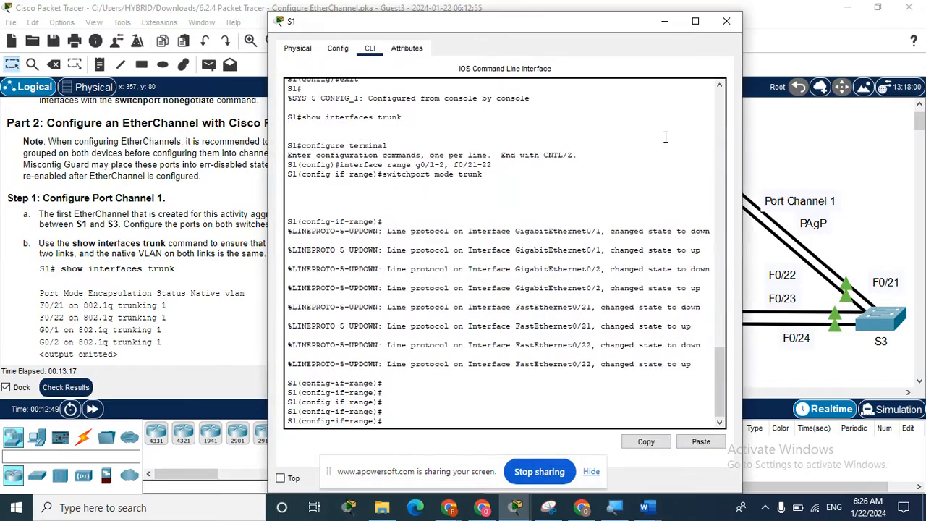
{"action": "left_click_drag", "start_coordinate": [463, 30], "coordinate": [290, 33]}
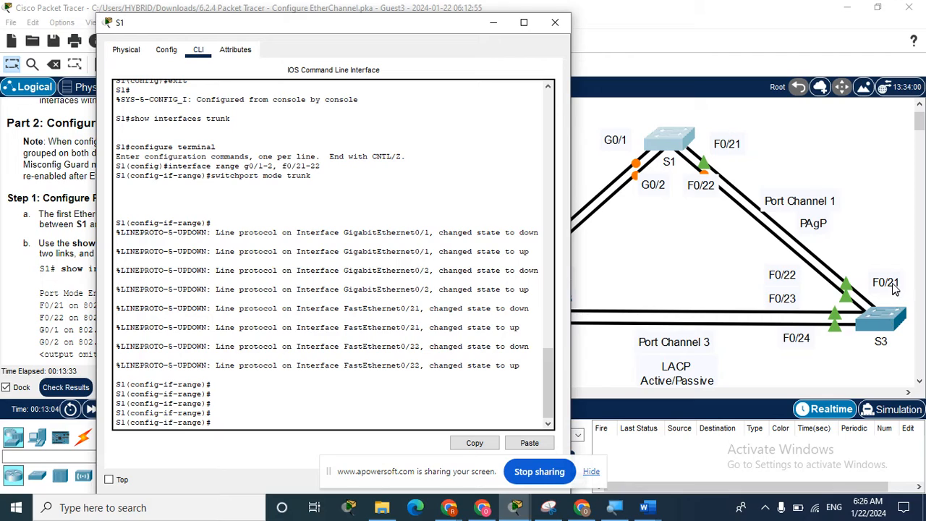
{"action": "left_click_drag", "start_coordinate": [405, 32], "coordinate": [747, 3]}
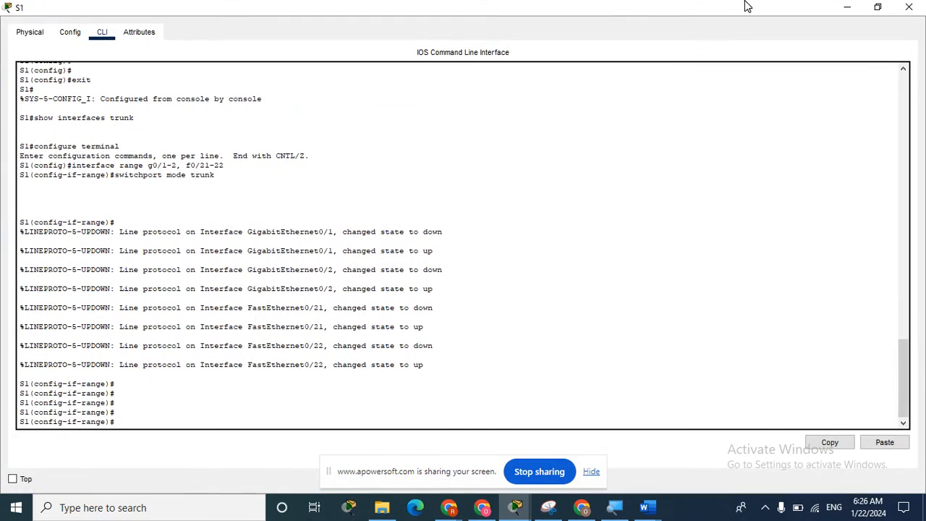
{"action": "left_click", "coordinate": [848, 9]}
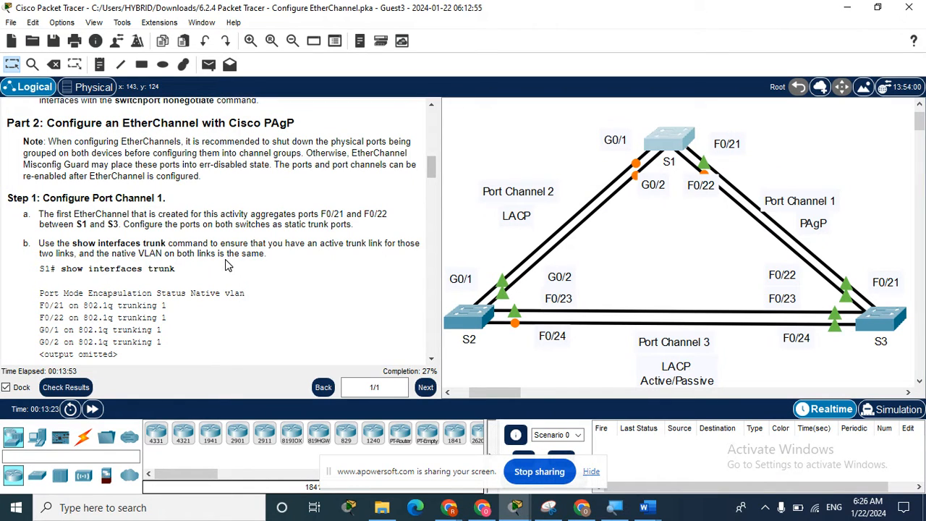
{"action": "left_click", "coordinate": [672, 157]}
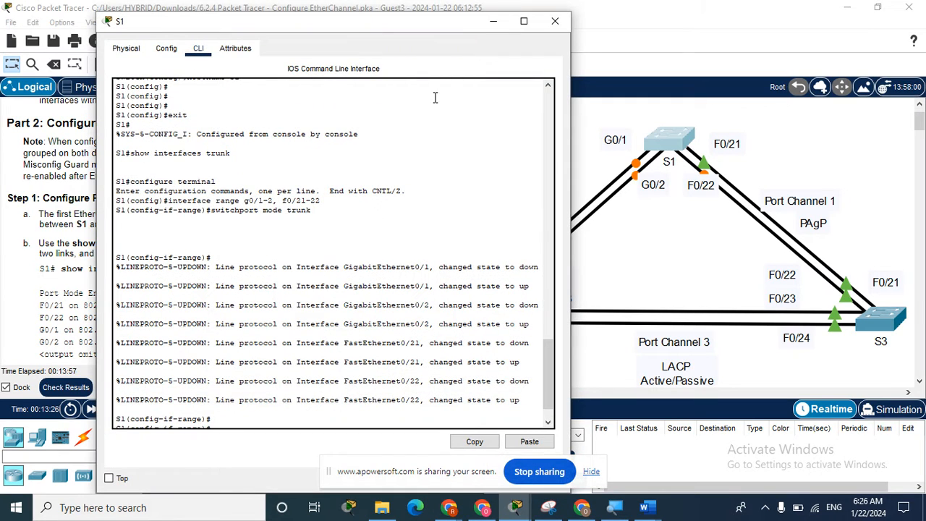
{"action": "left_click_drag", "start_coordinate": [352, 29], "coordinate": [690, 23]}
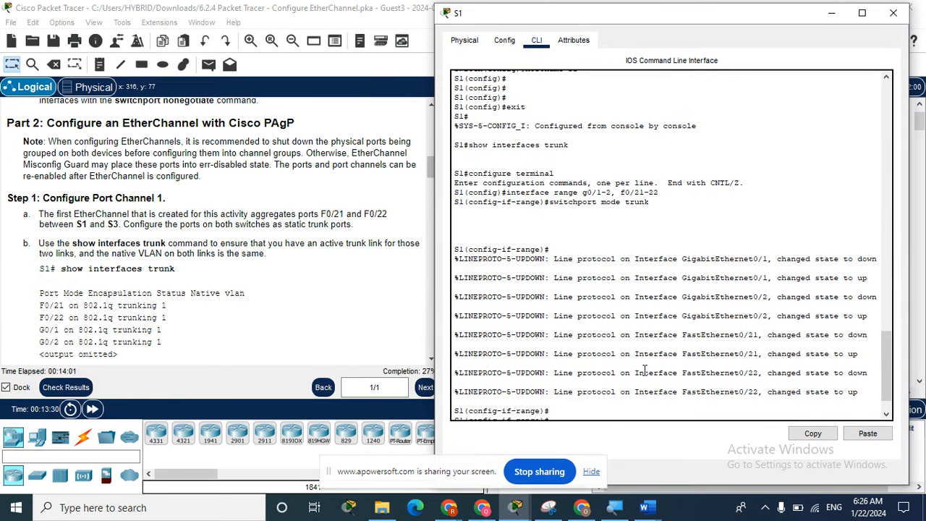
Exit S1's interface-range and global configuration modes to reach the privileged EXEC prompt.
{"action": "key", "text": "Return"}
{"action": "key", "text": "Return"}
{"action": "key", "text": "Return"}
{"action": "key", "text": "Return"}
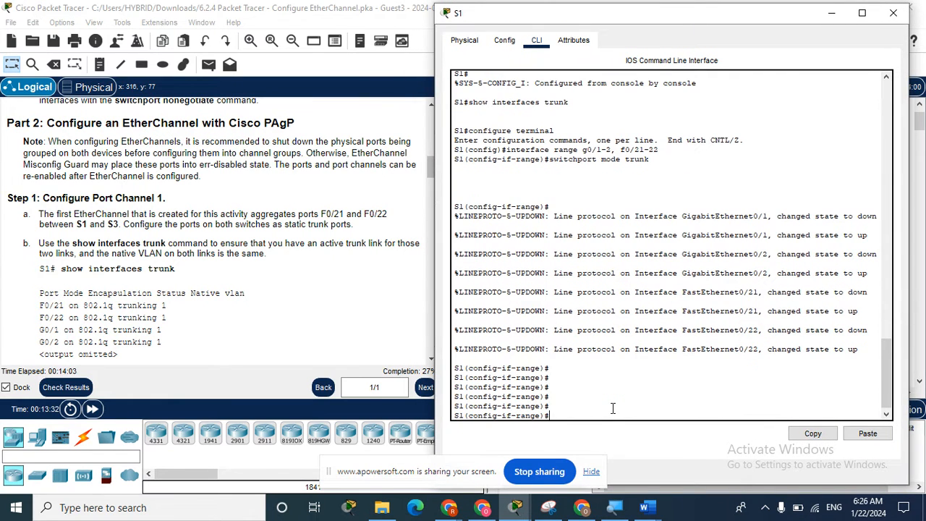
{"action": "type", "text": "exit"}
{"action": "key", "text": "Return"}
{"action": "key", "text": "Return"}
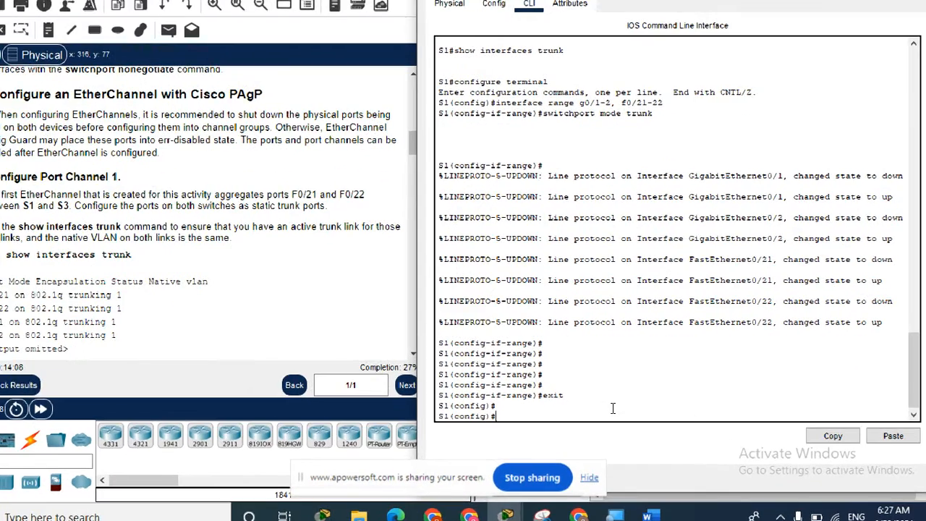
{"action": "type", "text": "exit"}
{"action": "key", "text": "Return"}
Check S1's trunk links and native VLAN with show interfaces trunk and close its window.
{"action": "type", "text": "show interfac"}
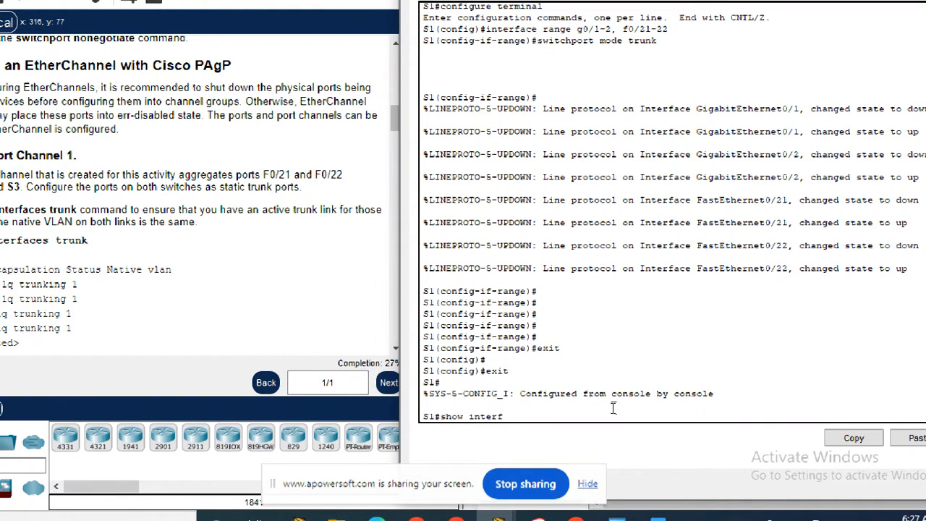
{"action": "type", "text": "es trunk"}
{"action": "key", "text": "Return"}
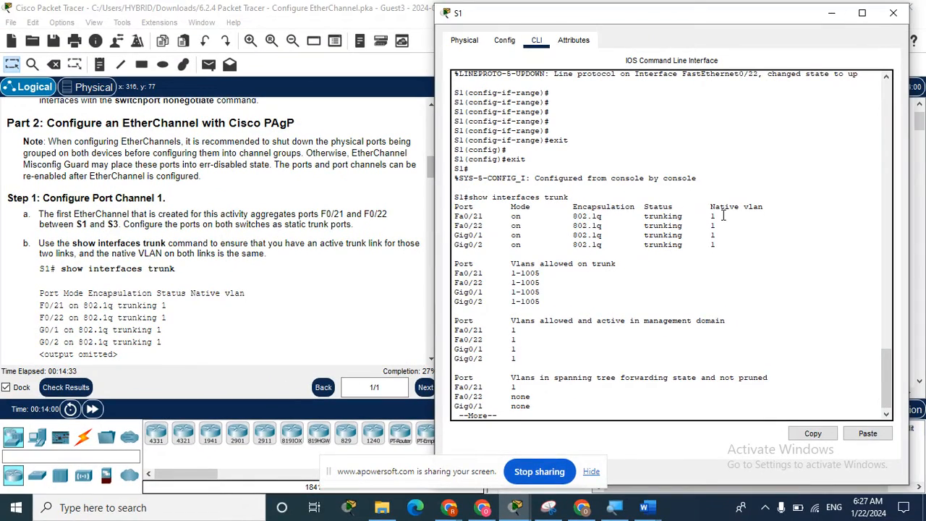
{"action": "left_click", "coordinate": [894, 14]}
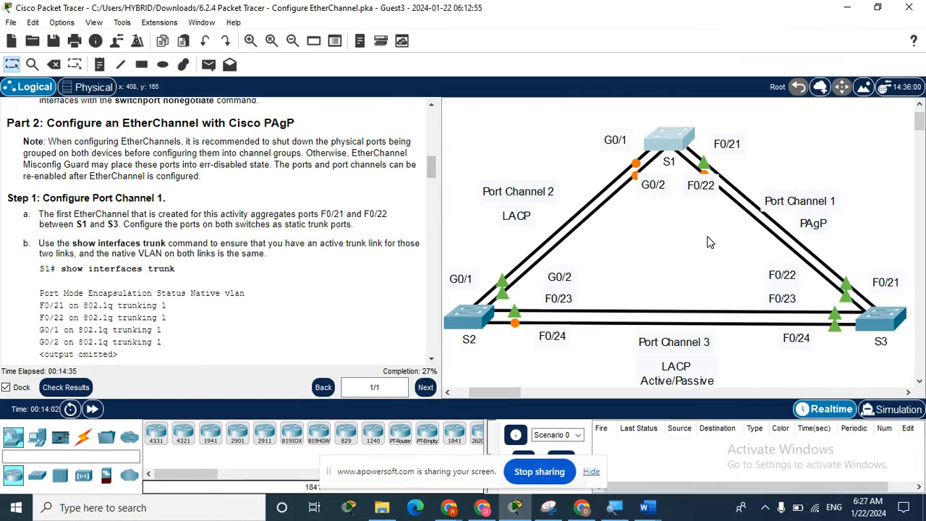
Open S3's command line and exit its configuration modes to reach the privileged EXEC prompt.
{"action": "left_click", "coordinate": [888, 320]}
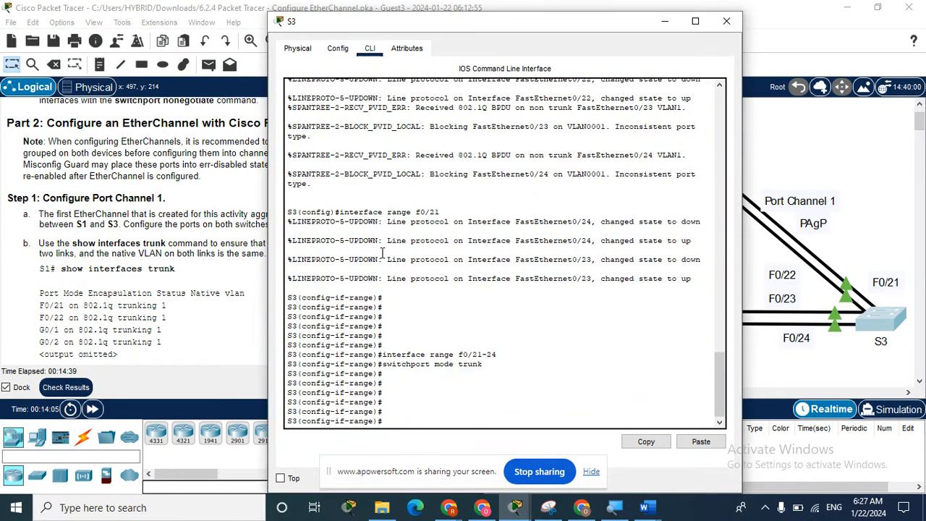
{"action": "type", "text": "it"}
{"action": "key", "text": "Return"}
{"action": "key", "text": "Return"}
{"action": "key", "text": "Return"}
{"action": "type", "text": "e"}
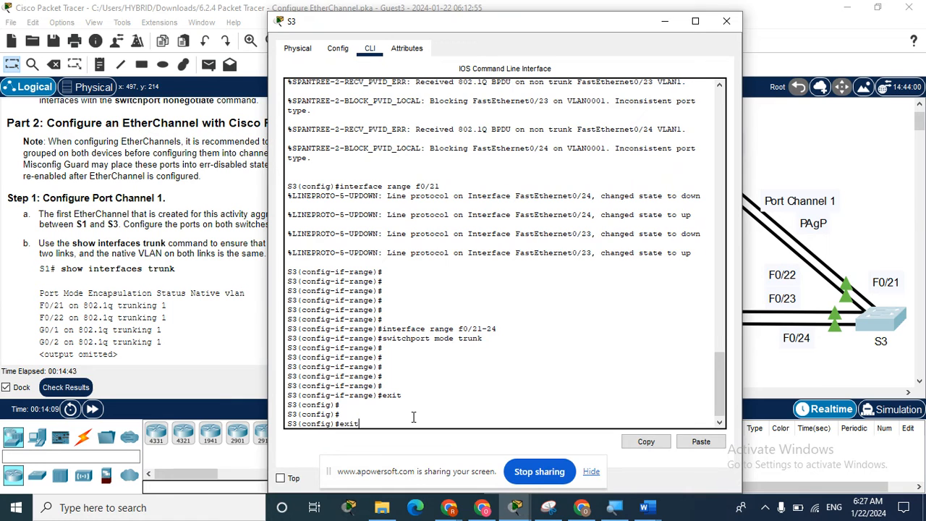
{"action": "type", "text": "xit"}
{"action": "key", "text": "Return"}
{"action": "key", "text": "Return"}
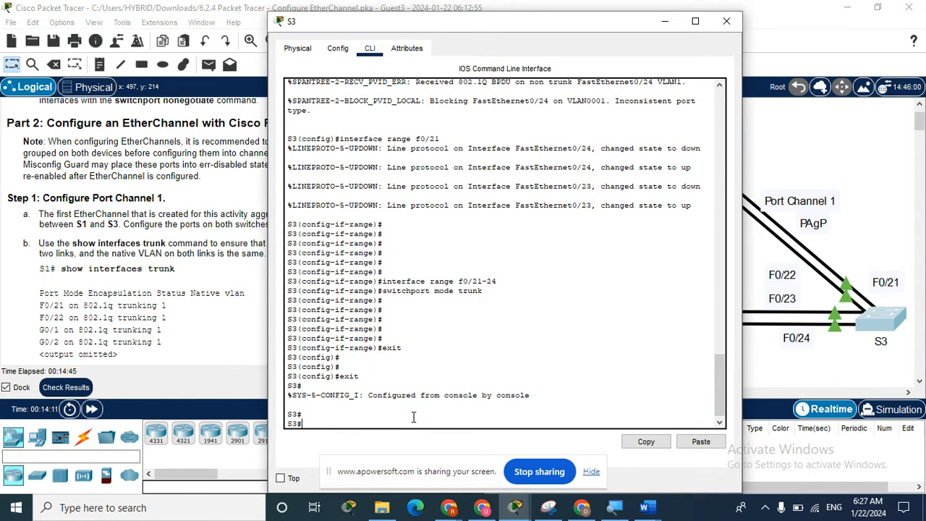
Check S3's trunk links and native VLAN with show interfaces trunk and close its window.
{"action": "key", "text": "super"}
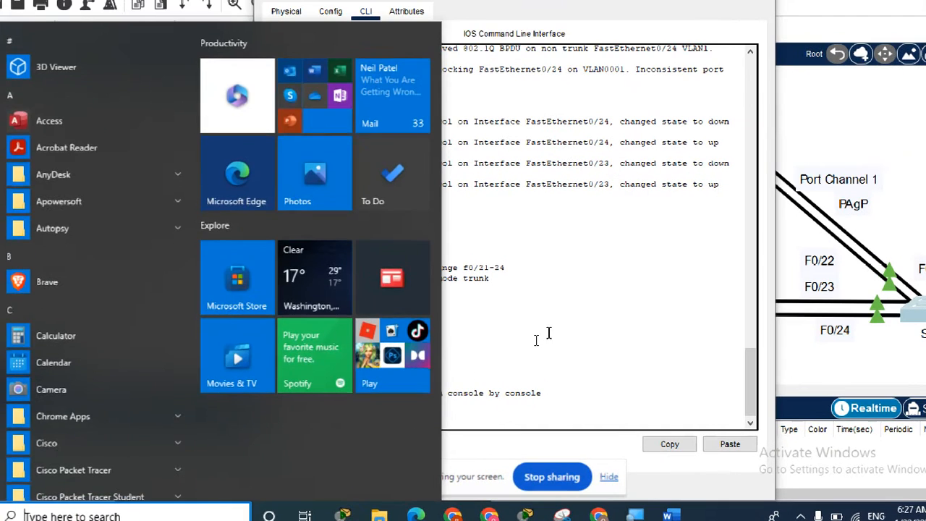
{"action": "key", "text": "Escape"}
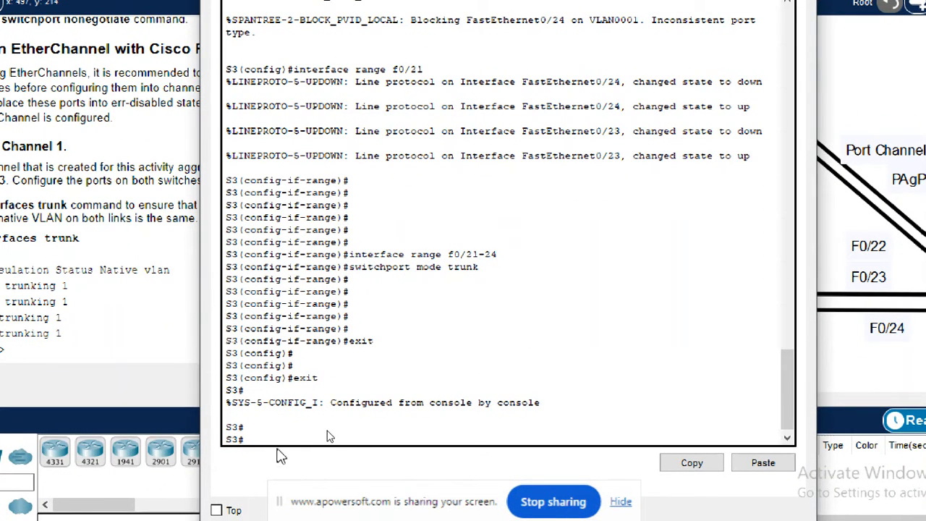
{"action": "type", "text": "show interfaces trunk"}
{"action": "key", "text": "Return"}
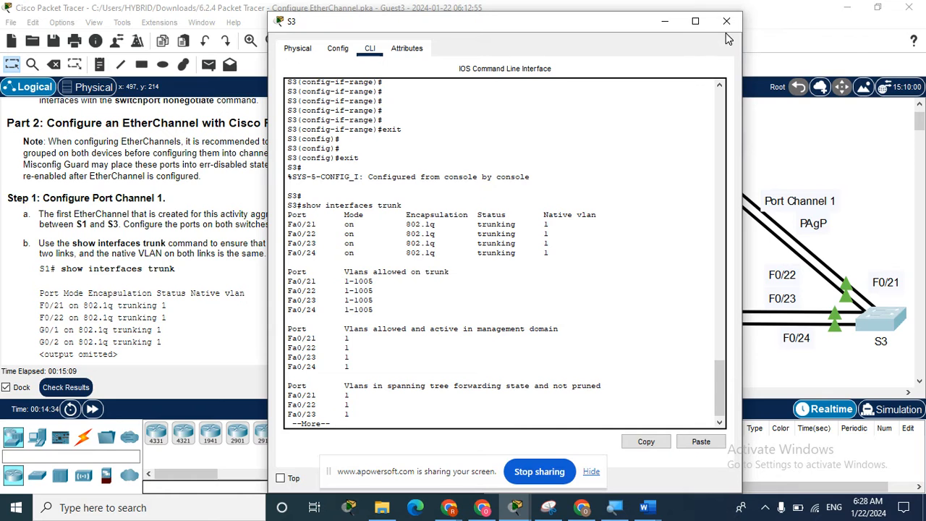
{"action": "left_click", "coordinate": [728, 22]}
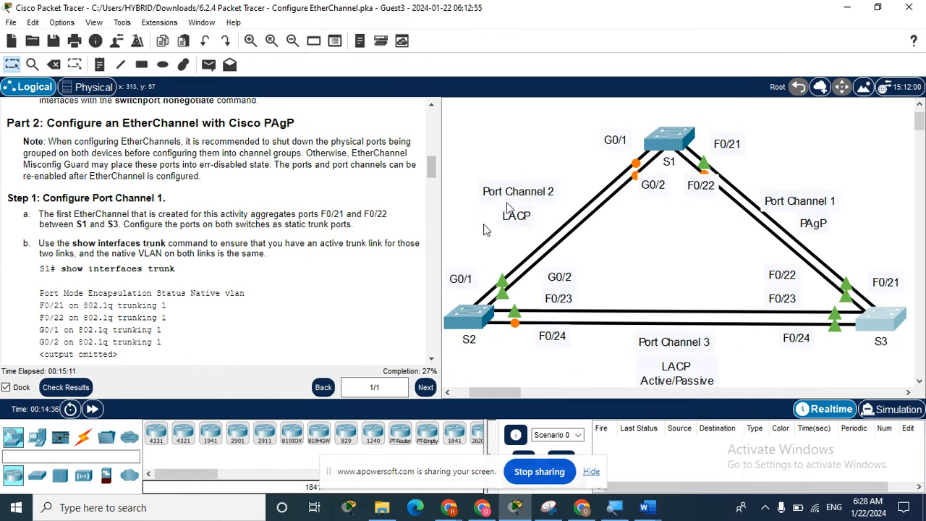
Bring up the Port Channel 1 channel-group instructions, place S1's command line beside them and finish the paged trunk output to reach the prompt.
{"action": "scroll", "coordinate": [432, 362], "scroll_direction": "down", "scroll_amount": 5}
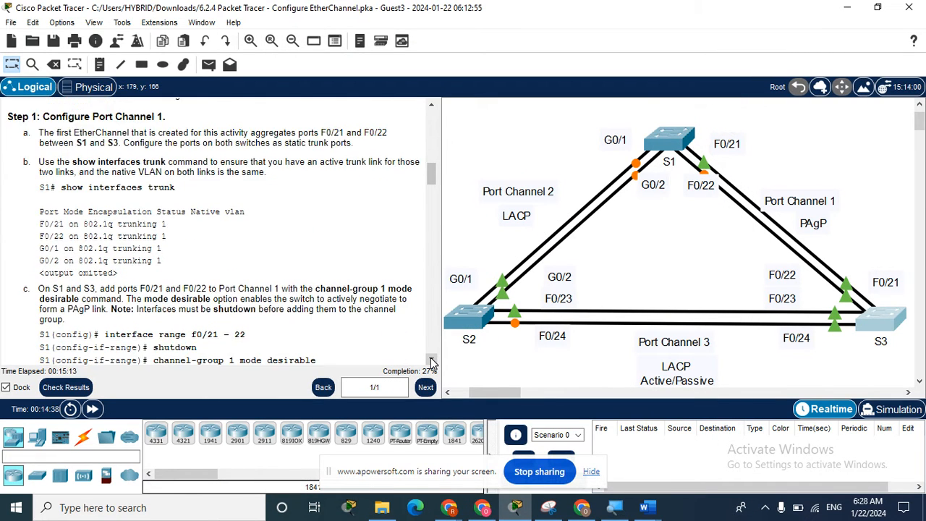
{"action": "scroll", "coordinate": [433, 362], "scroll_direction": "down", "scroll_amount": 2}
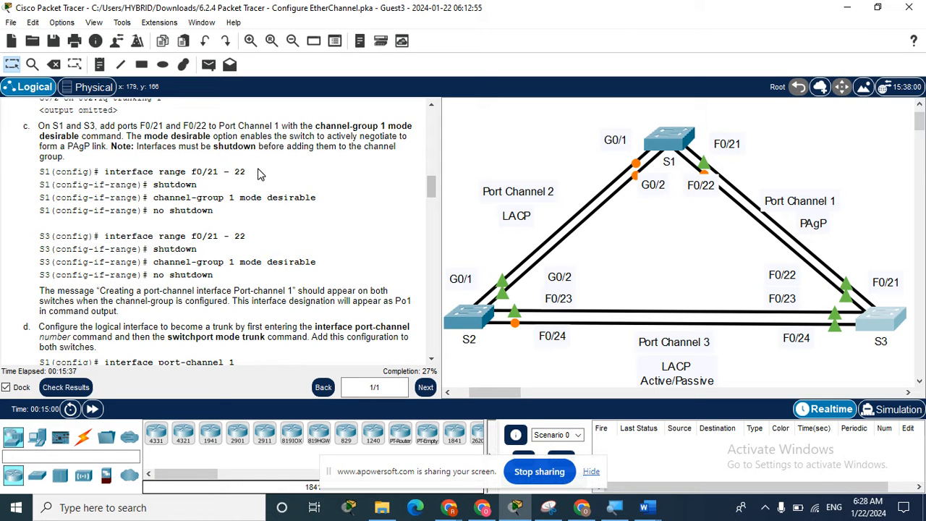
{"action": "left_click", "coordinate": [669, 140]}
{"action": "left_click_drag", "start_coordinate": [511, 29], "coordinate": [702, 23]}
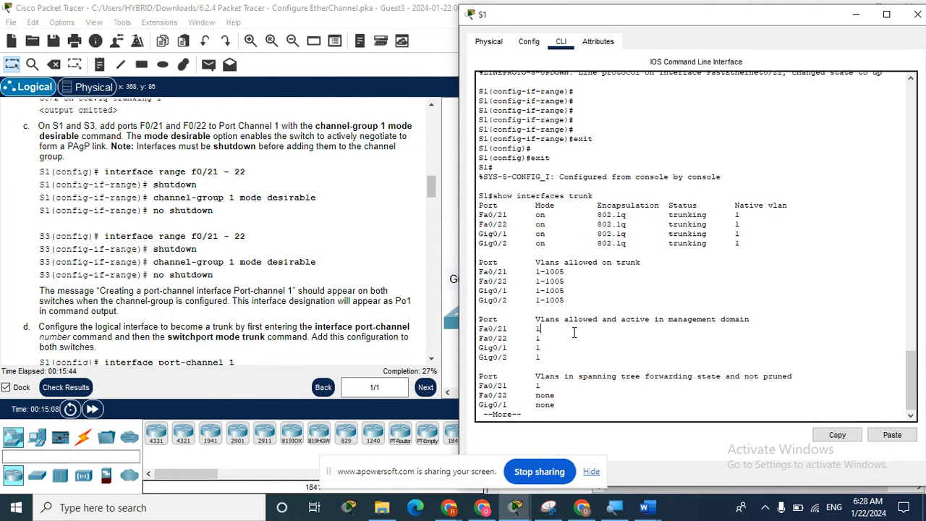
{"action": "key", "text": "Return"}
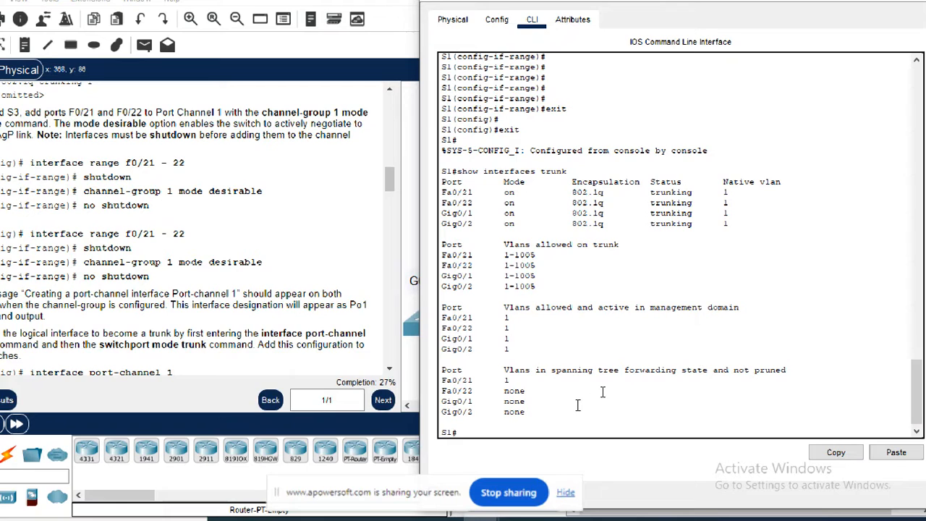
Enter global configuration mode on S1, select interface range f0/21-22 and shut both ports down.
{"action": "type", "text": "gure terminal"}
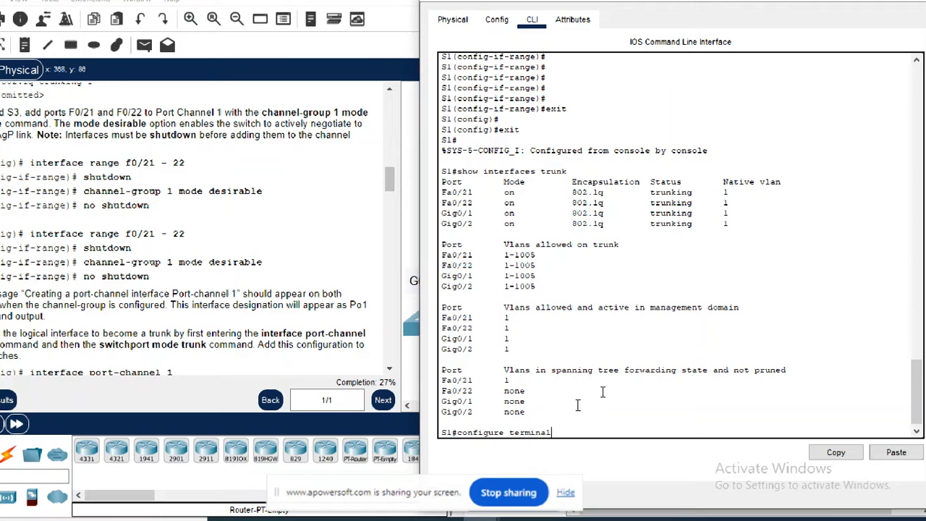
{"action": "key", "text": "Return"}
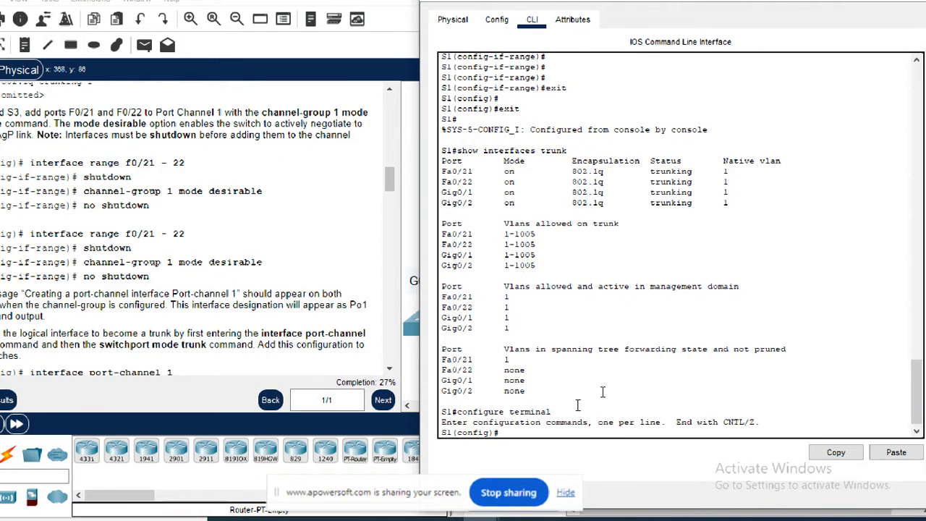
{"action": "type", "text": "interface range f0/21-2"}
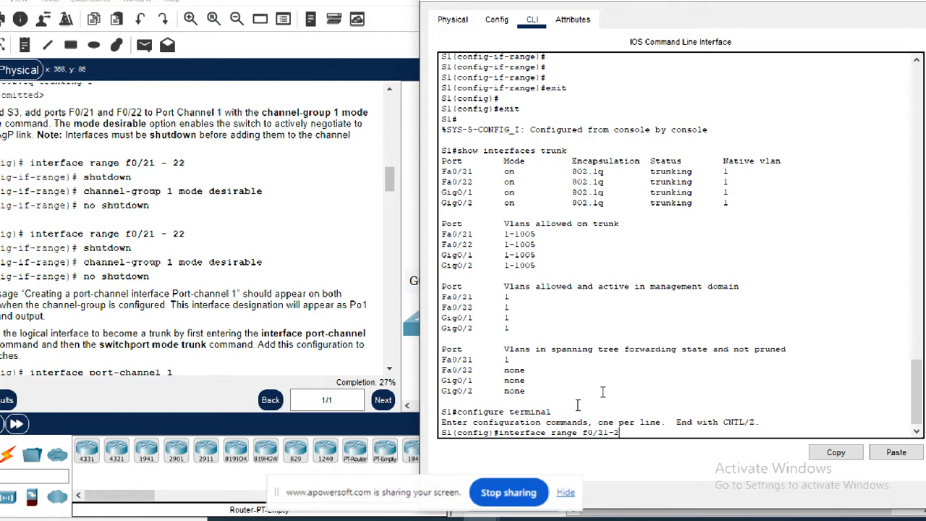
{"action": "type", "text": "2"}
{"action": "key", "text": "Return"}
{"action": "type", "text": "shutdown"}
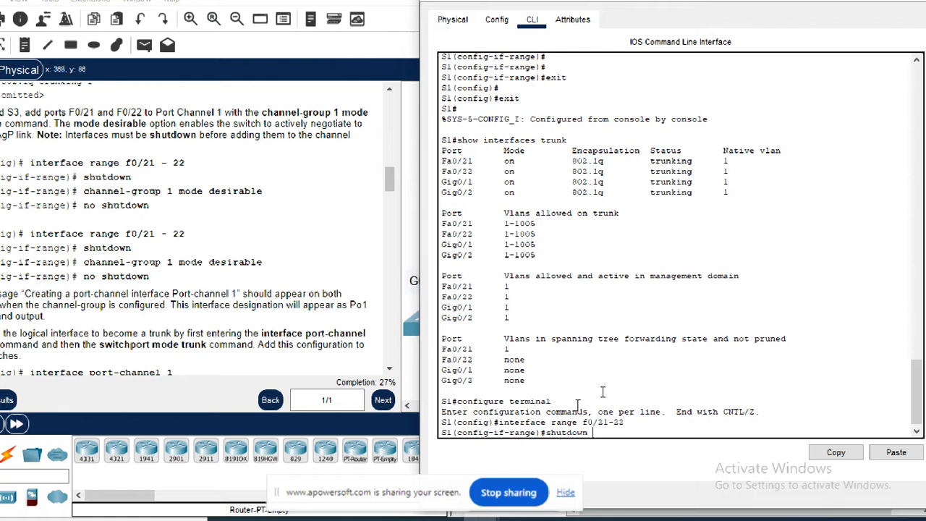
{"action": "key", "text": "Return"}
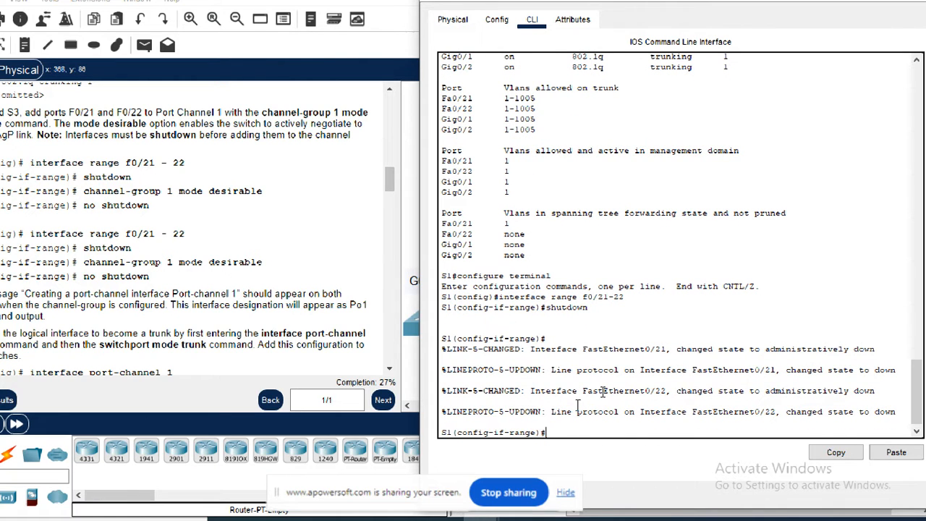
Add S1's selected port range to Port Channel 1 with channel-group 1 mode desirable.
{"action": "type", "text": "eel"}
{"action": "key", "text": "BackSpace"}
{"action": "key", "text": "BackSpace"}
{"action": "key", "text": "BackSpace"}
{"action": "type", "text": "nel-group 1 mode"}
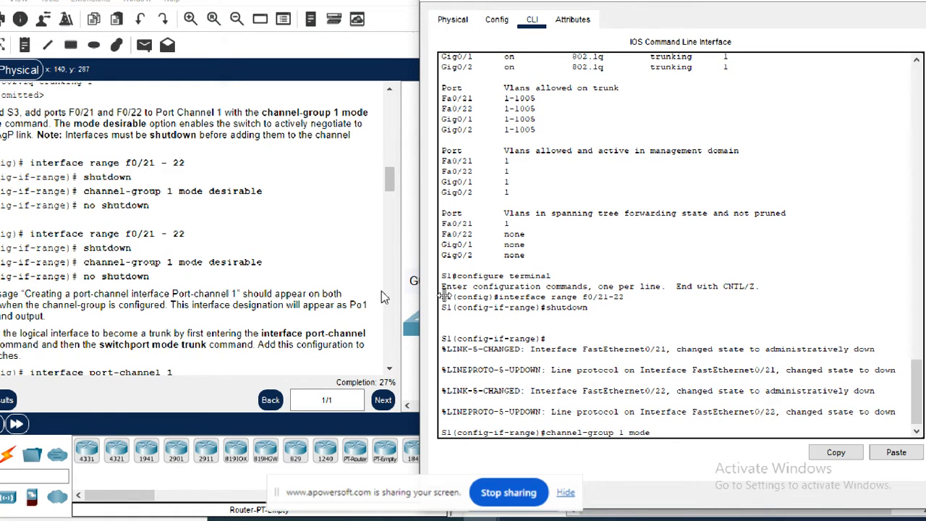
{"action": "type", "text": "desirable"}
{"action": "key", "text": "Return"}
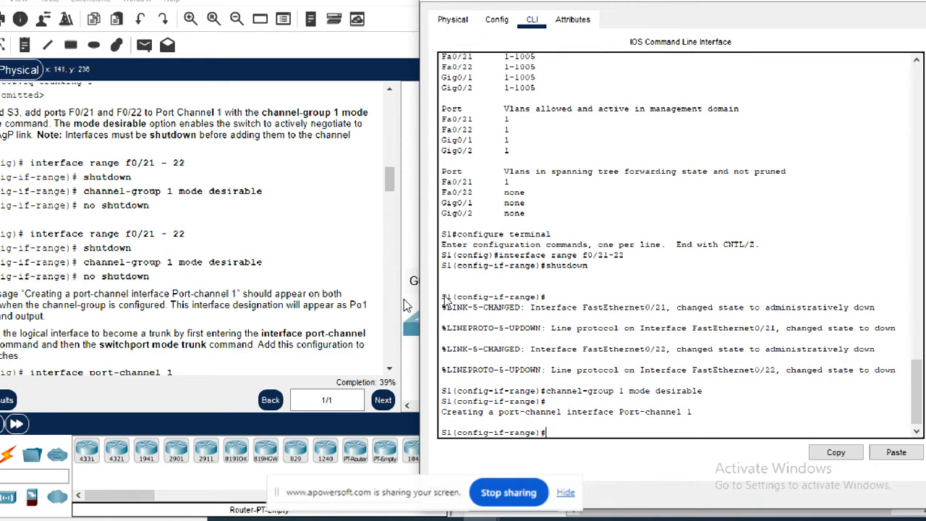
Re-enable S1's ports F0/21 and F0/22 with no shutdown and close the S1 window.
{"action": "key", "text": "Return"}
{"action": "type", "text": "no shu"}
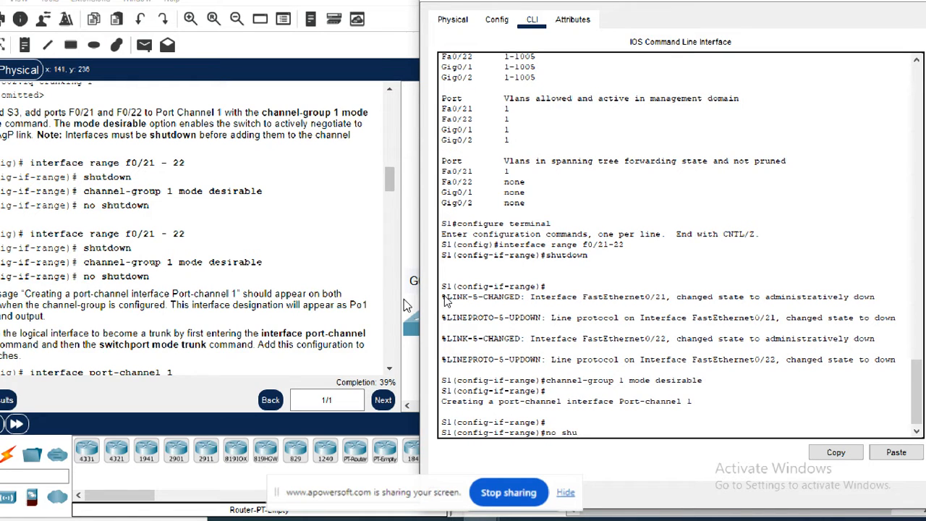
{"action": "type", "text": "tdown"}
{"action": "key", "text": "Return"}
{"action": "key", "text": "Return"}
{"action": "key", "text": "Return"}
{"action": "key", "text": "Return"}
{"action": "key", "text": "Return"}
{"action": "key", "text": "Return"}
{"action": "key", "text": "Return"}
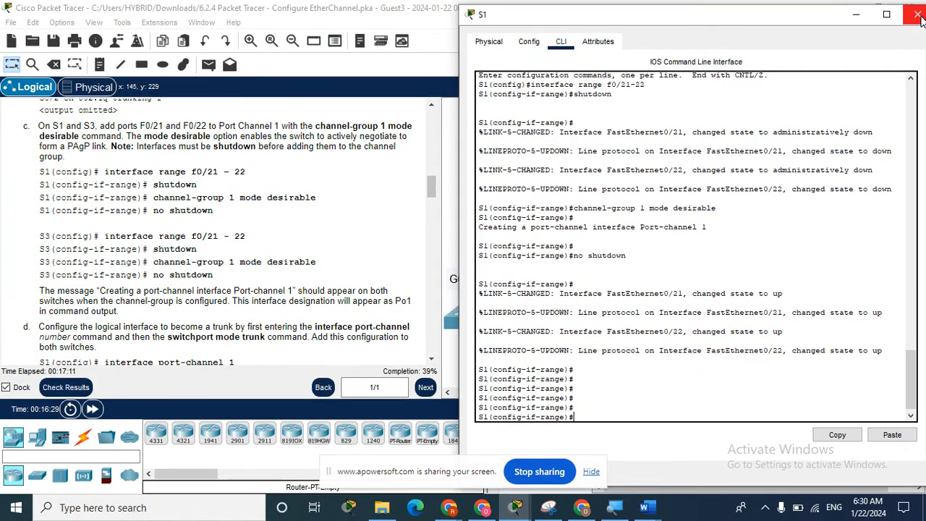
{"action": "left_click", "coordinate": [913, 16]}
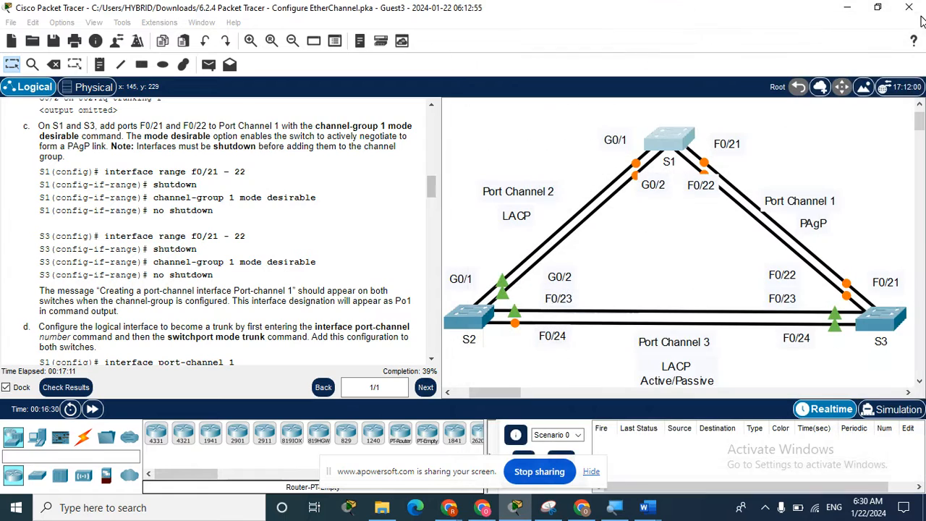
Place S3's command line beside the instructions, finish its paged trunk output and enter global configuration mode.
{"action": "left_click", "coordinate": [883, 319]}
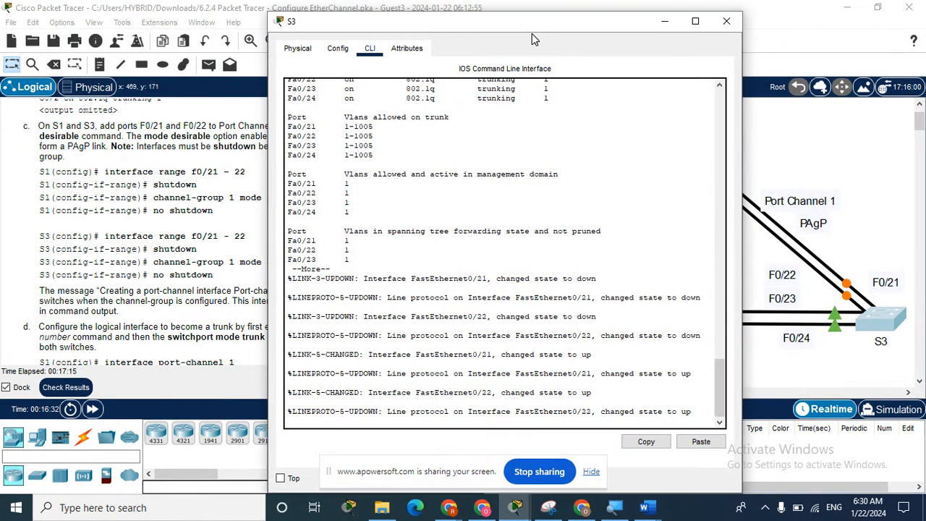
{"action": "left_click_drag", "start_coordinate": [527, 29], "coordinate": [711, 23]}
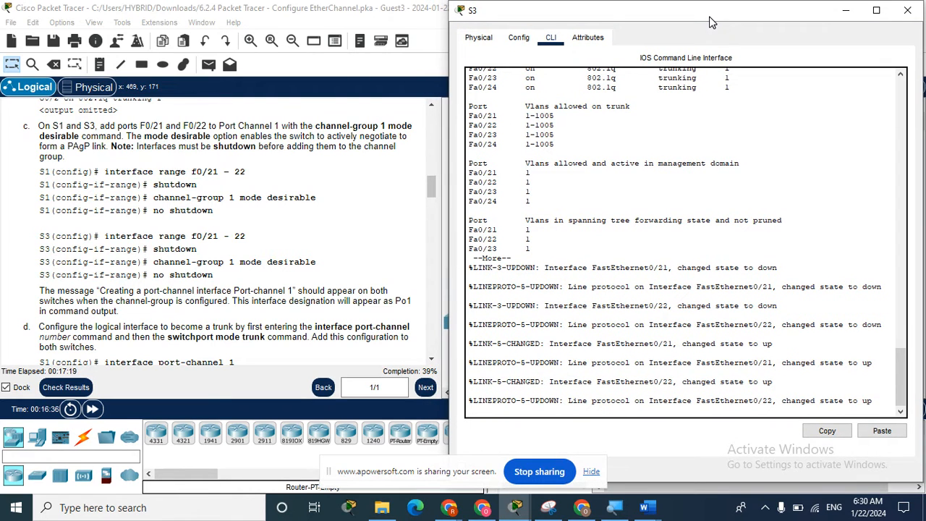
{"action": "key", "text": "Return"}
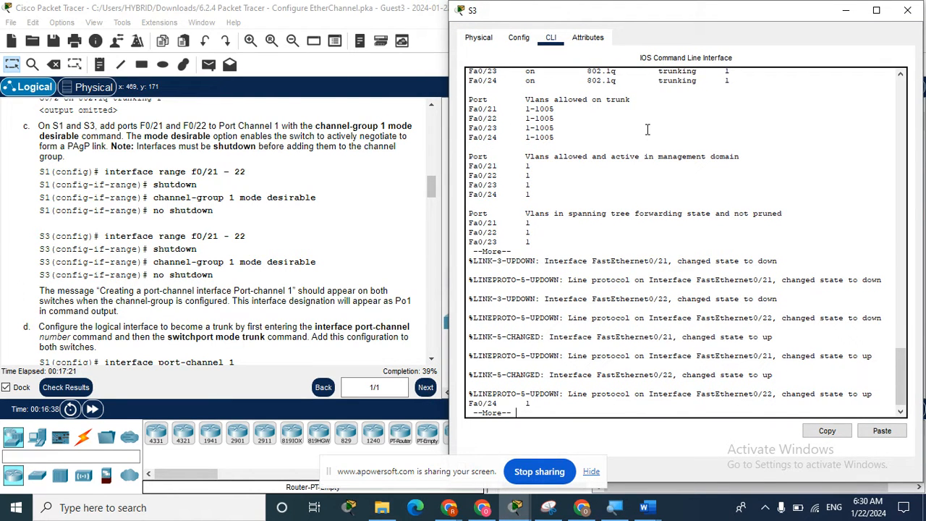
{"action": "key", "text": "Return"}
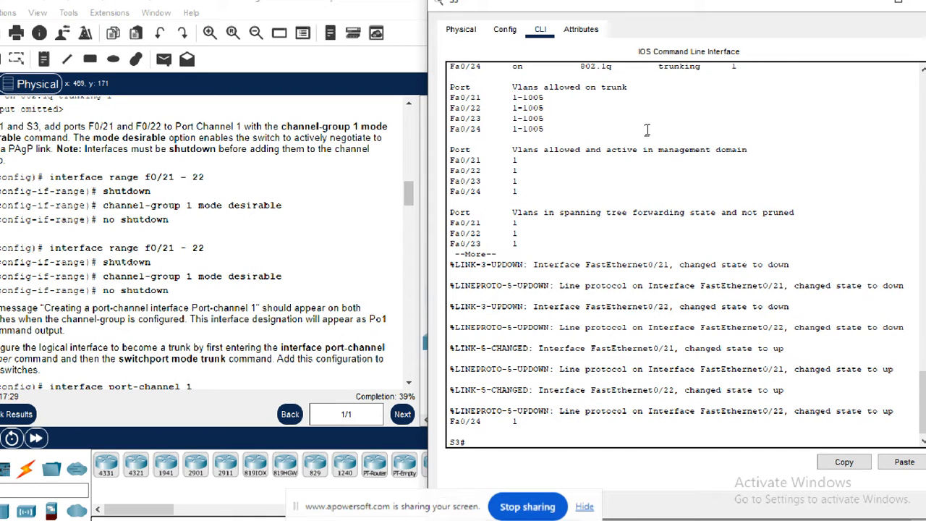
{"action": "type", "text": "configure terminal"}
{"action": "key", "text": "Return"}
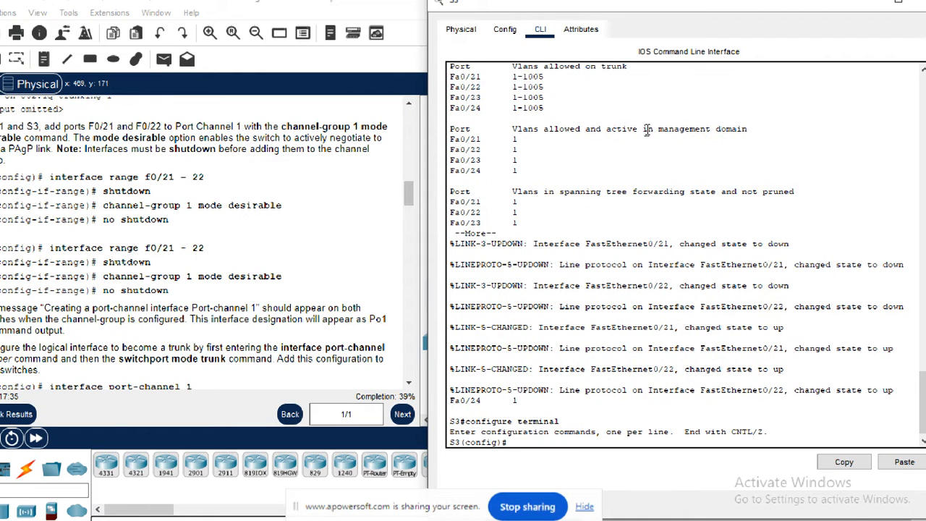
Select interface range f0/21-22 on S3 and shut both ports down.
{"action": "type", "text": "interface range f0/2"}
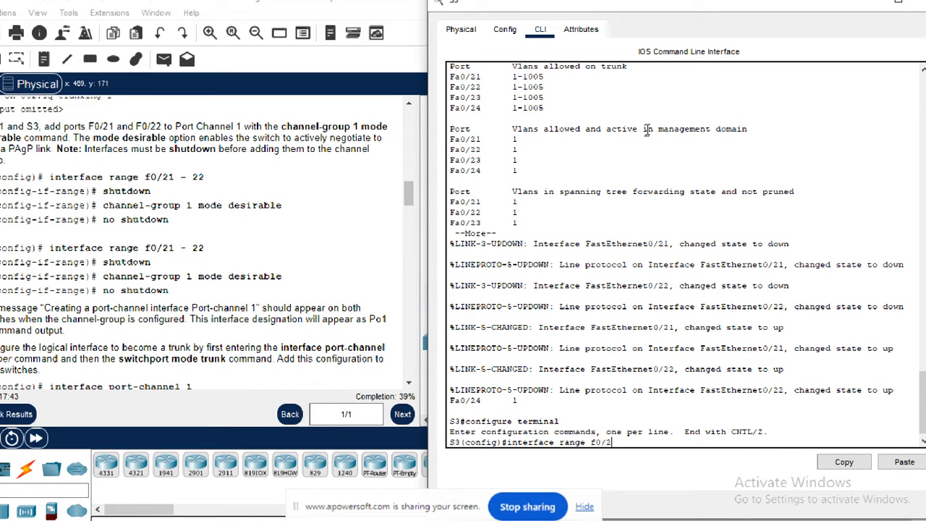
{"action": "type", "text": "1-22"}
{"action": "key", "text": "Return"}
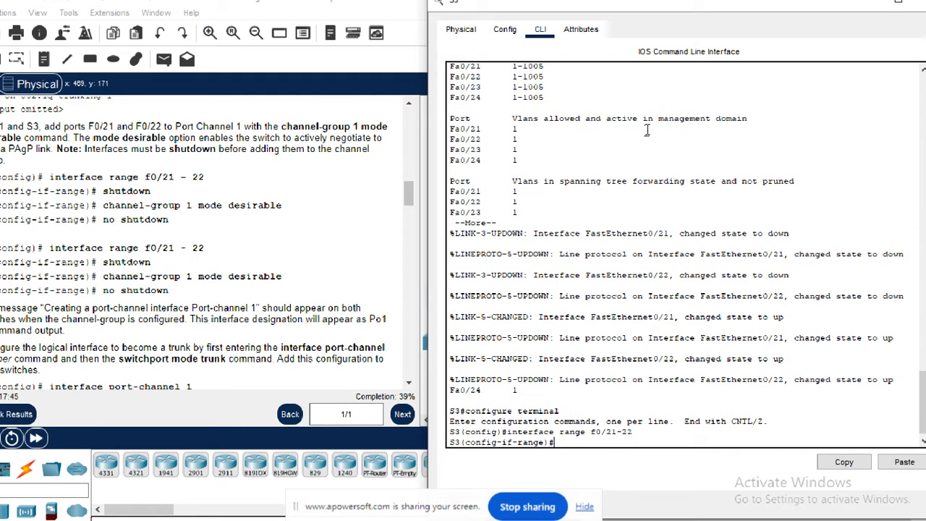
{"action": "type", "text": "shutdown"}
{"action": "key", "text": "Return"}
{"action": "key", "text": "Return"}
Add S3's selected port range to Port Channel 1 with channel-group 1 mode desirable.
{"action": "type", "text": "channel-group "}
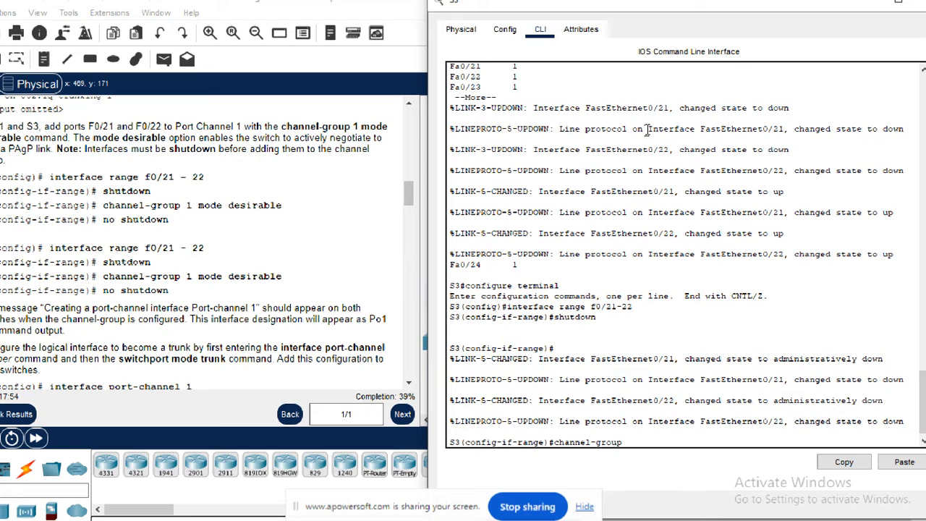
{"action": "type", "text": "1 mode desirable"}
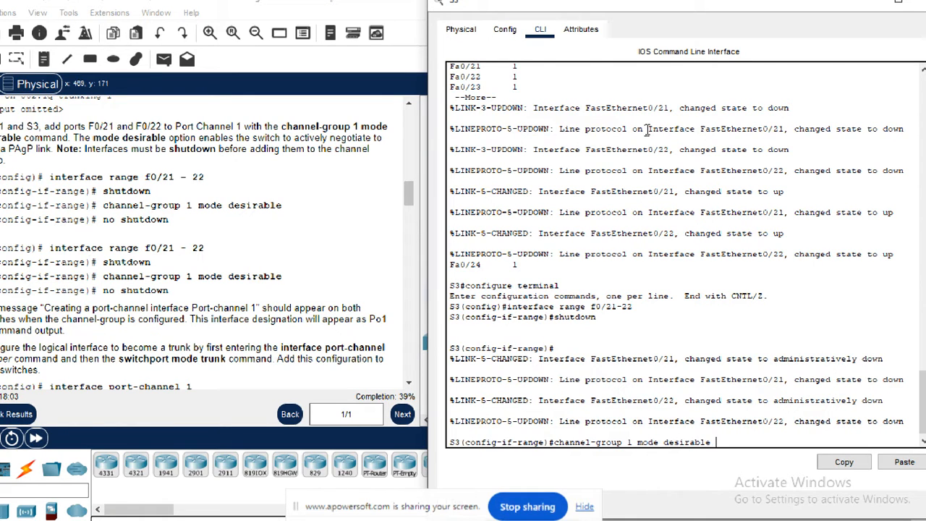
{"action": "key", "text": "Return"}
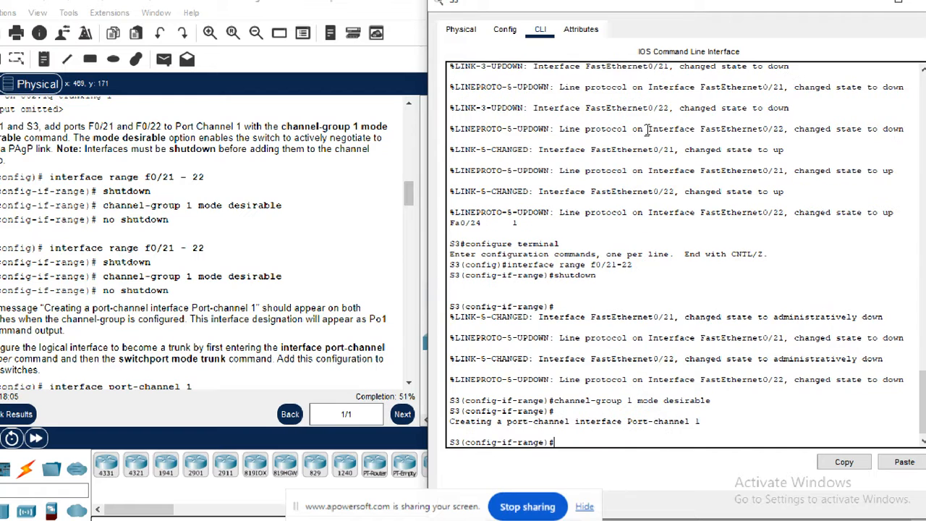
Re-enable S3's ports F0/21 and F0/22 with no shutdown and close the S3 window.
{"action": "type", "text": "no shutdown"}
{"action": "key", "text": "Return"}
{"action": "key", "text": "Return"}
{"action": "key", "text": "Return"}
{"action": "key", "text": "Return"}
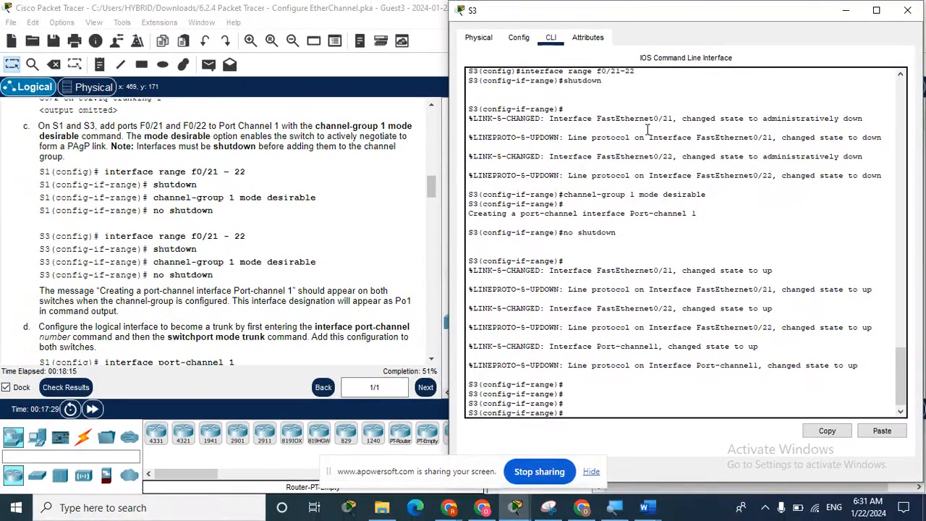
{"action": "left_click", "coordinate": [907, 10]}
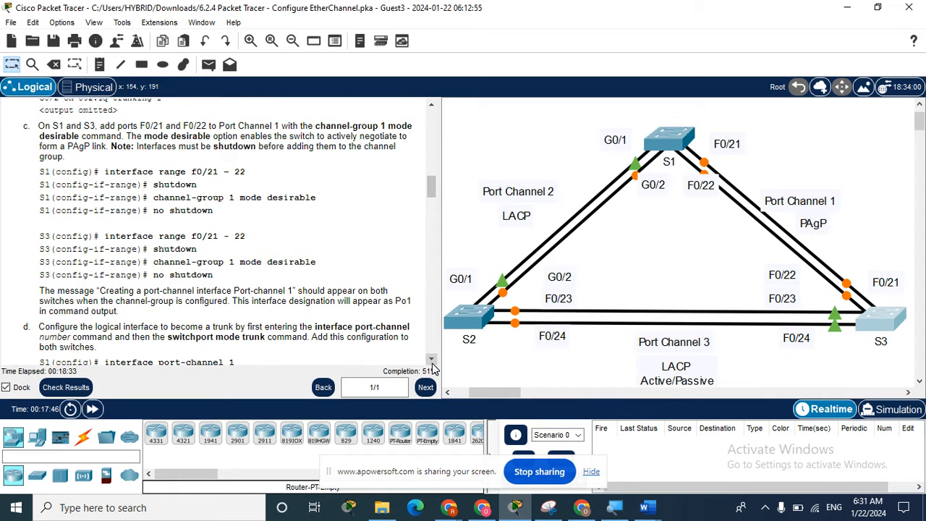
Bring up the port-channel trunk instructions in part d and place S1's command line beside them.
{"action": "scroll", "coordinate": [431, 362], "scroll_direction": "down", "scroll_amount": 2}
{"action": "scroll", "coordinate": [432, 366], "scroll_direction": "down", "scroll_amount": 2}
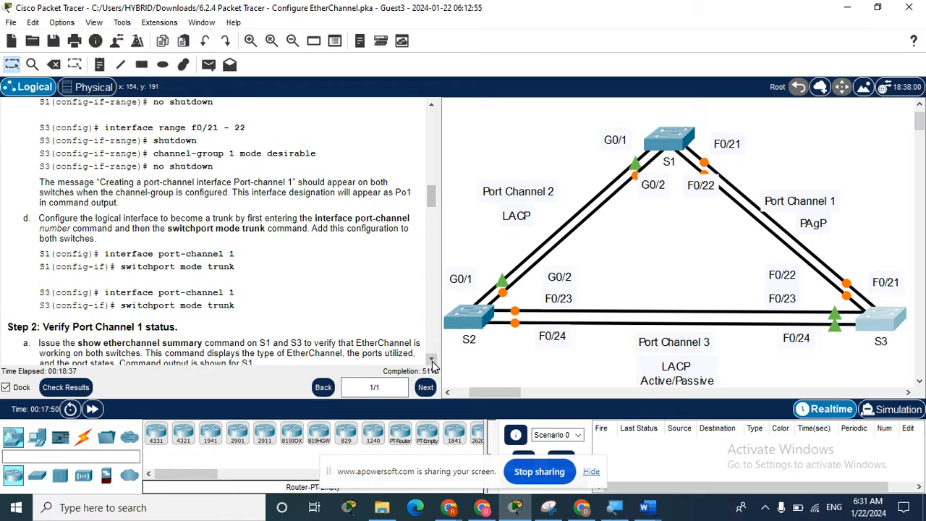
{"action": "left_click", "coordinate": [432, 362]}
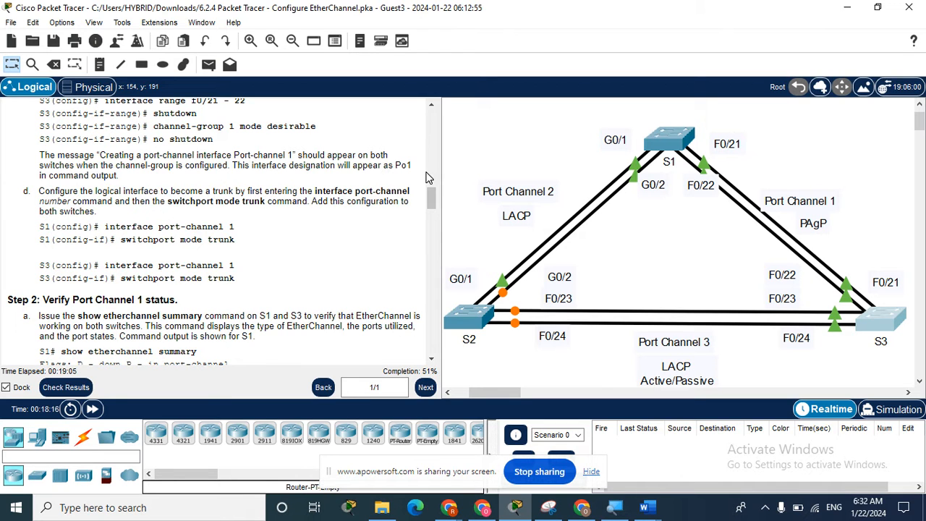
{"action": "left_click", "coordinate": [666, 131]}
{"action": "left_click_drag", "start_coordinate": [497, 36], "coordinate": [677, 21]}
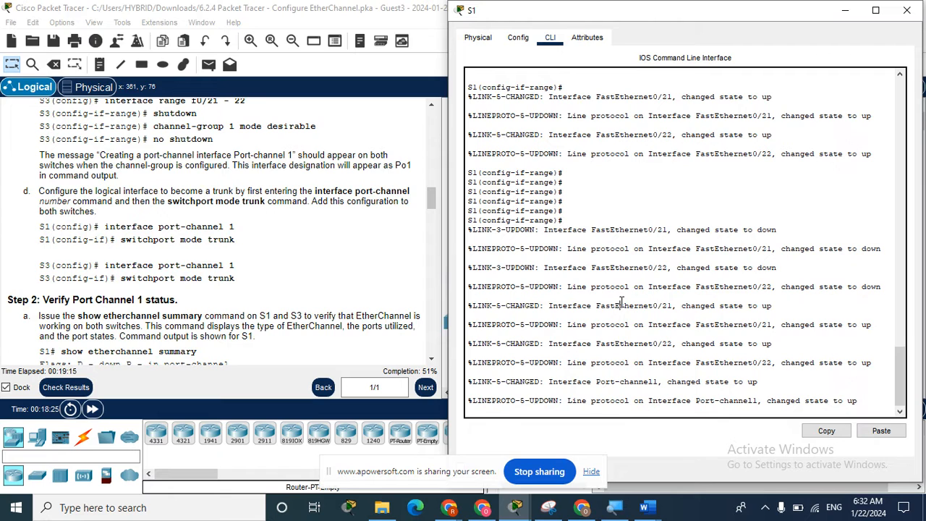
Review S1's recent channel-group output and exit interface range mode to global configuration mode.
{"action": "key", "text": "Return"}
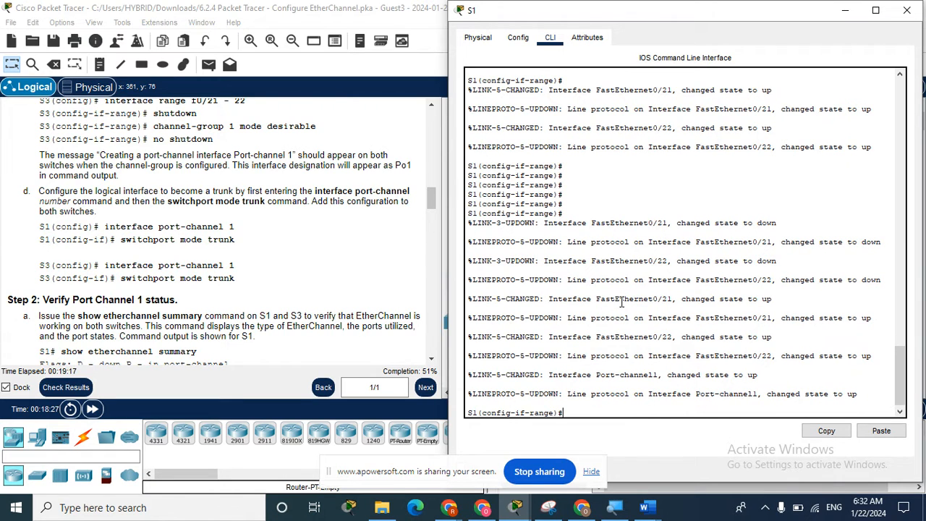
{"action": "left_click_drag", "start_coordinate": [900, 369], "coordinate": [897, 342]}
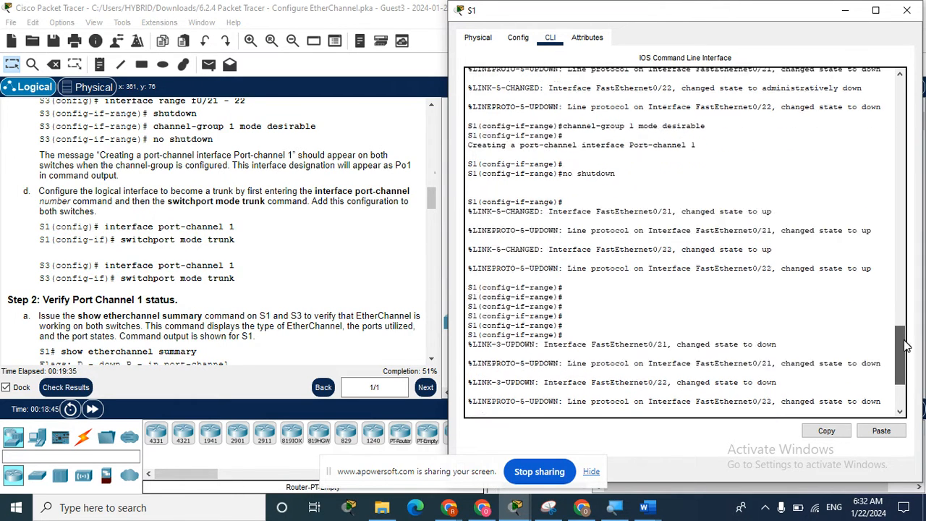
{"action": "key", "text": "Return"}
{"action": "key", "text": "Return"}
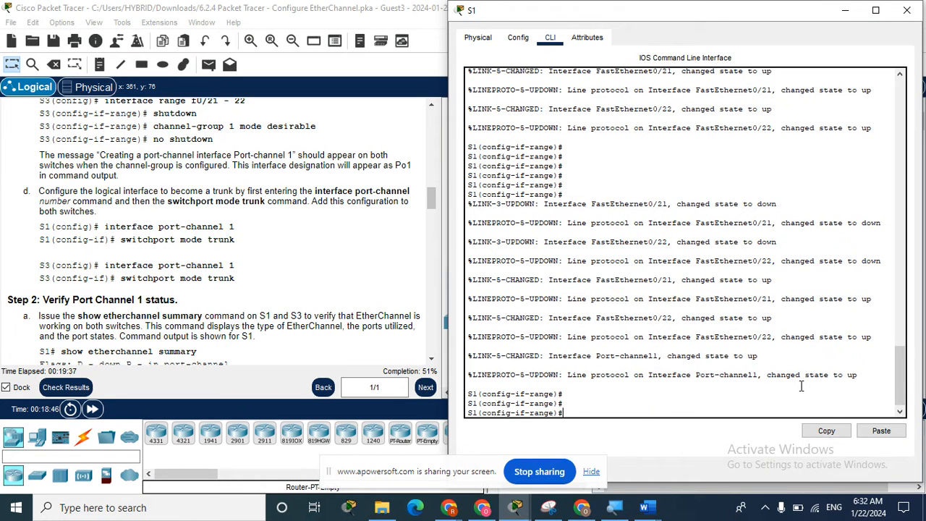
{"action": "type", "text": "exit"}
{"action": "key", "text": "Return"}
{"action": "key", "text": "Return"}
{"action": "key", "text": "Return"}
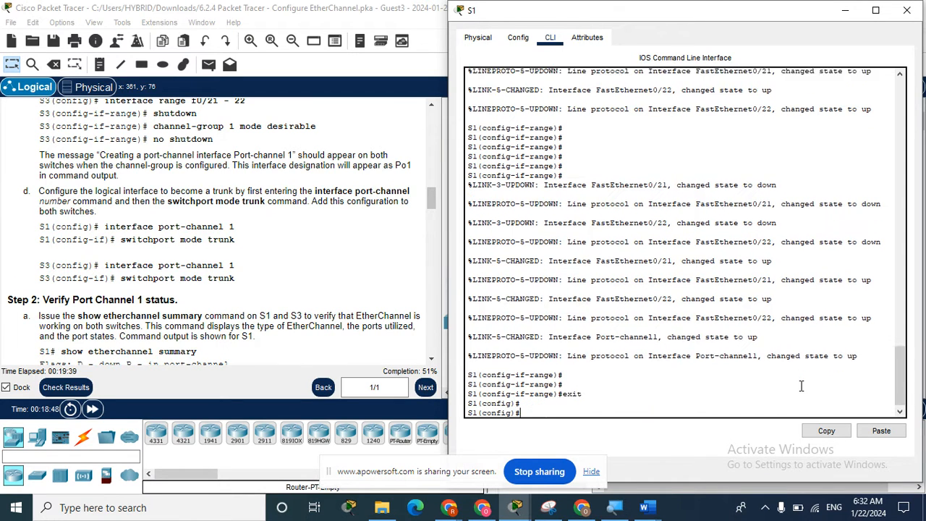
Configure interface port-channel 1 on S1 with switchport mode trunk and close the S1 window.
{"action": "type", "text": "interface"}
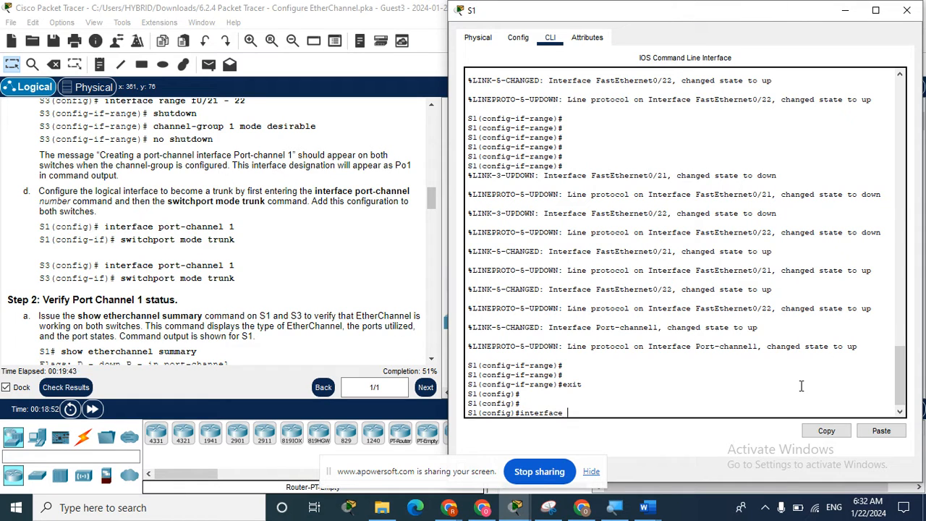
{"action": "type", "text": "ort-channel 1"}
{"action": "key", "text": "Return"}
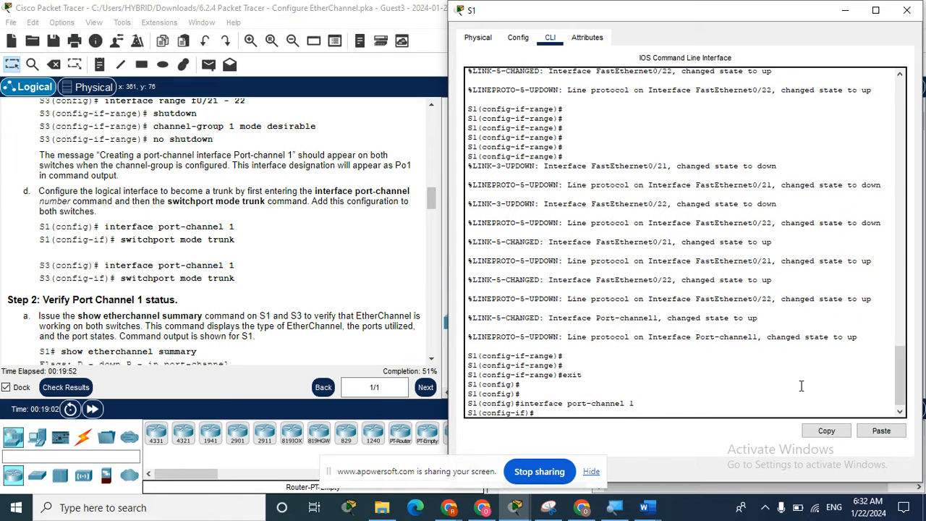
{"action": "type", "text": "switchport mode trunk"}
{"action": "key", "text": "Return"}
{"action": "key", "text": "Return"}
{"action": "key", "text": "Return"}
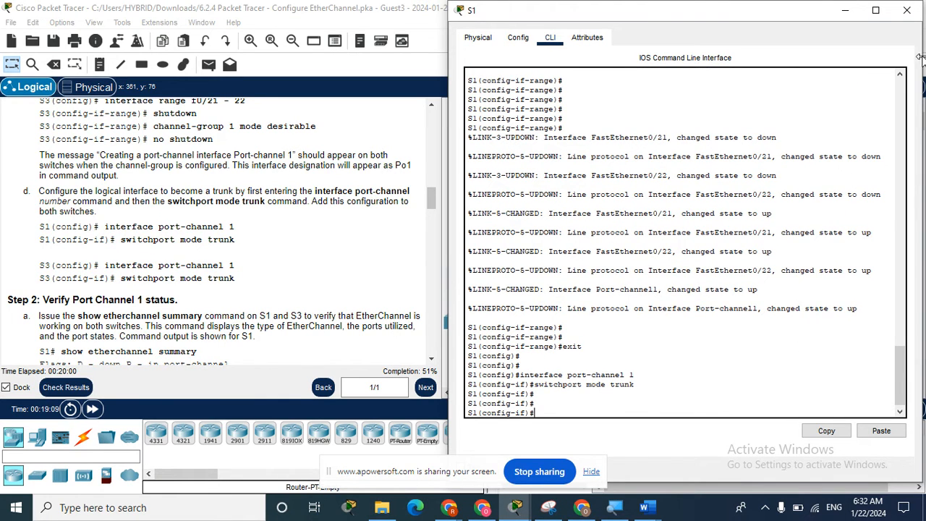
{"action": "left_click", "coordinate": [907, 10]}
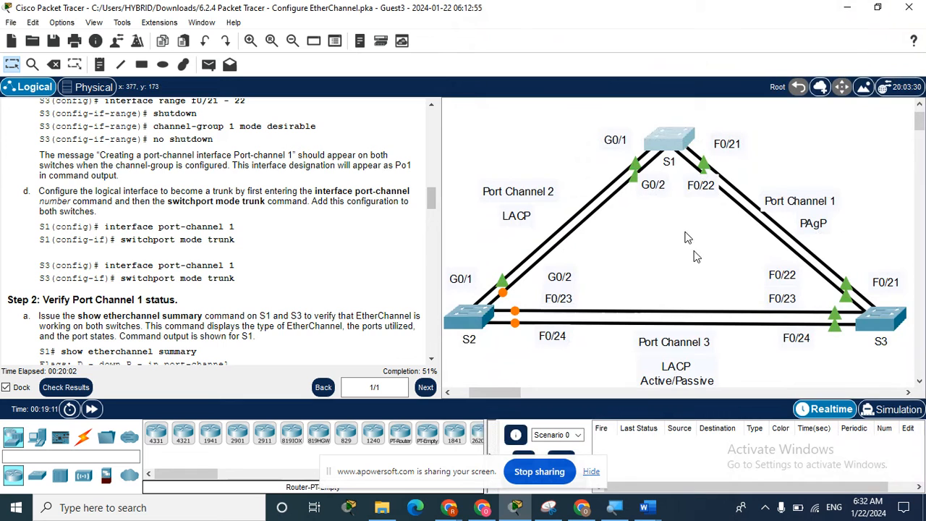
Place S3's command line beside the instructions and exit interface range mode to global configuration mode.
{"action": "left_click", "coordinate": [872, 326]}
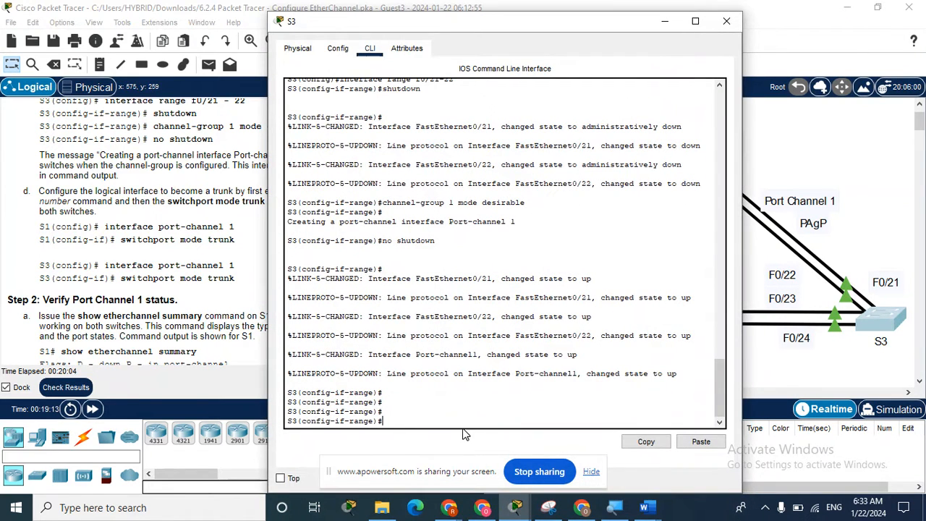
{"action": "left_click_drag", "start_coordinate": [486, 27], "coordinate": [719, 16]}
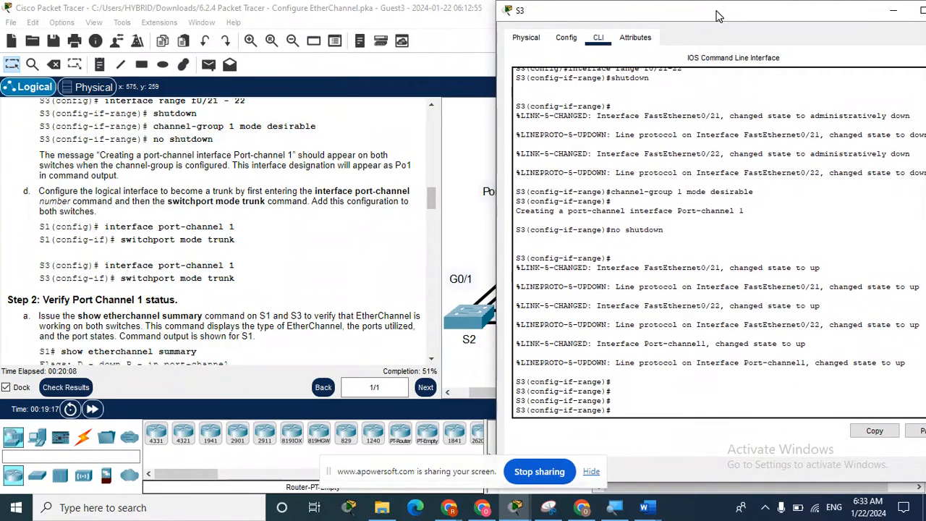
{"action": "type", "text": "exit"}
{"action": "key", "text": "Return"}
{"action": "key", "text": "Return"}
{"action": "key", "text": "Return"}
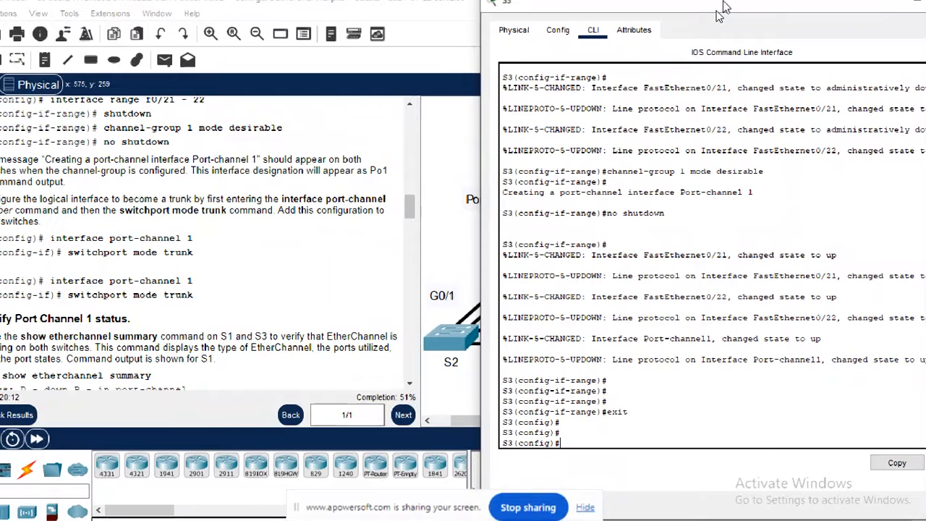
Configure interface port-channel 1 on S3 with switchport mode trunk and close the S3 window.
{"action": "type", "text": "interface port-cha"}
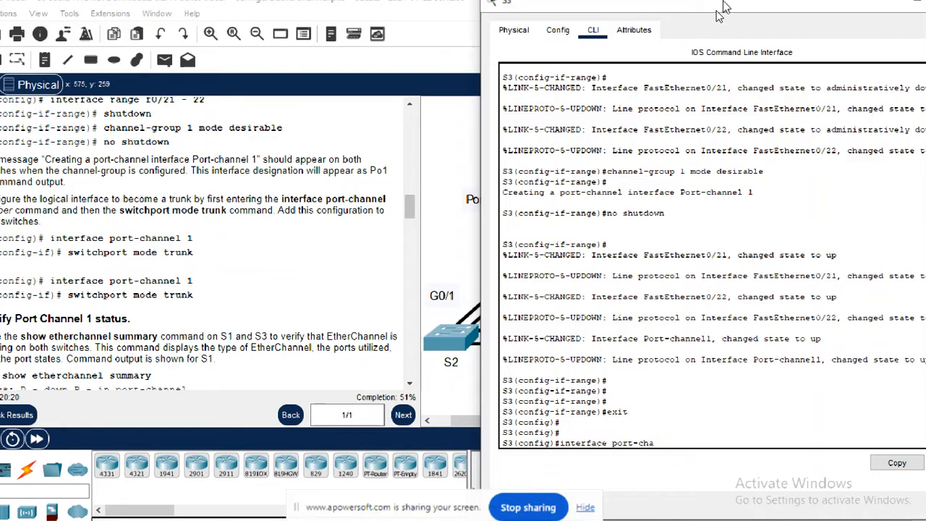
{"action": "type", "text": "nnel 1"}
{"action": "key", "text": "Return"}
{"action": "type", "text": "switchport mode"}
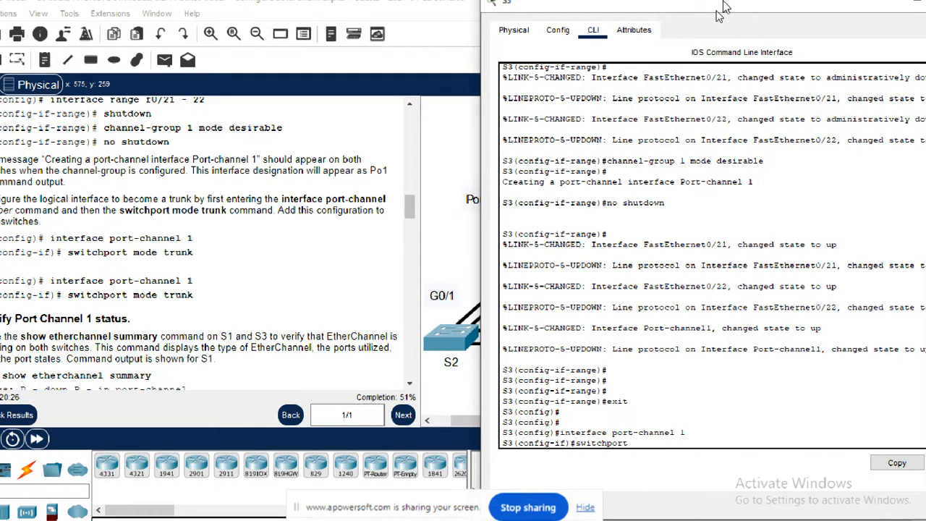
{"action": "type", "text": " trunk"}
{"action": "key", "text": "Return"}
{"action": "key", "text": "Return"}
{"action": "key", "text": "Return"}
{"action": "key", "text": "Return"}
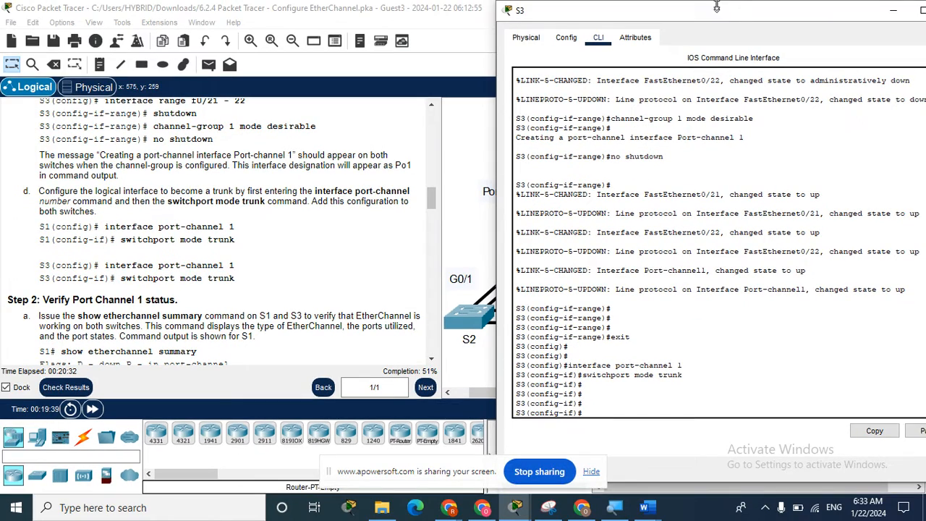
{"action": "left_click_drag", "start_coordinate": [743, 15], "coordinate": [674, 29]}
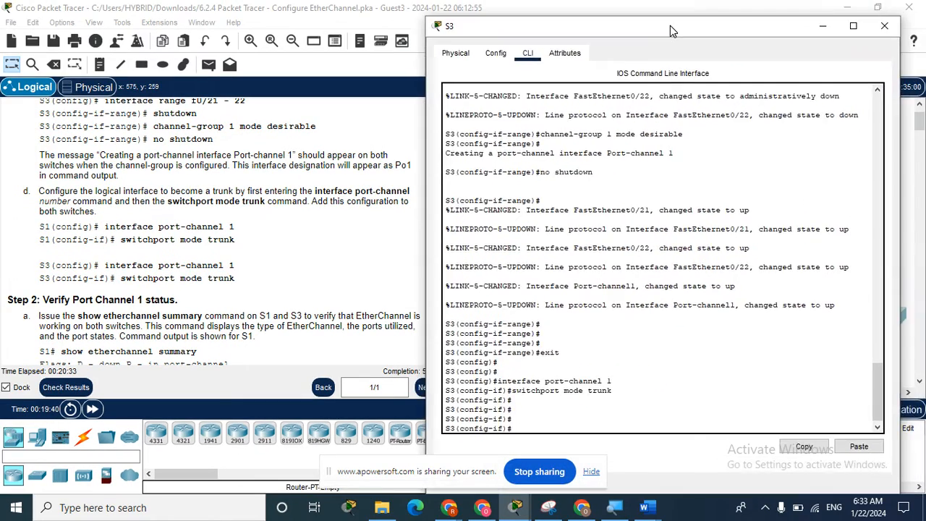
{"action": "left_click", "coordinate": [889, 29]}
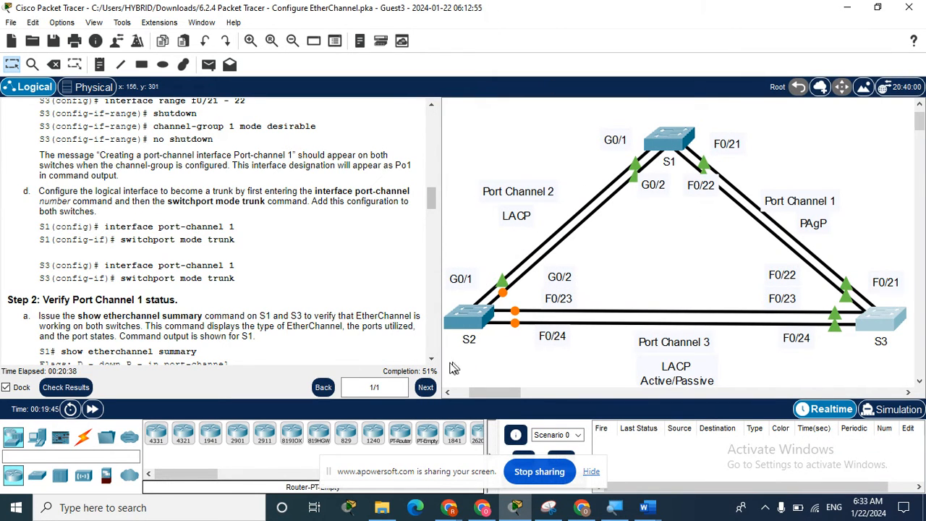
Bring up the Step 2 instructions for verifying Port Channel 1 and place S1's command line beside them.
{"action": "left_click_drag", "start_coordinate": [432, 362], "coordinate": [431, 361]}
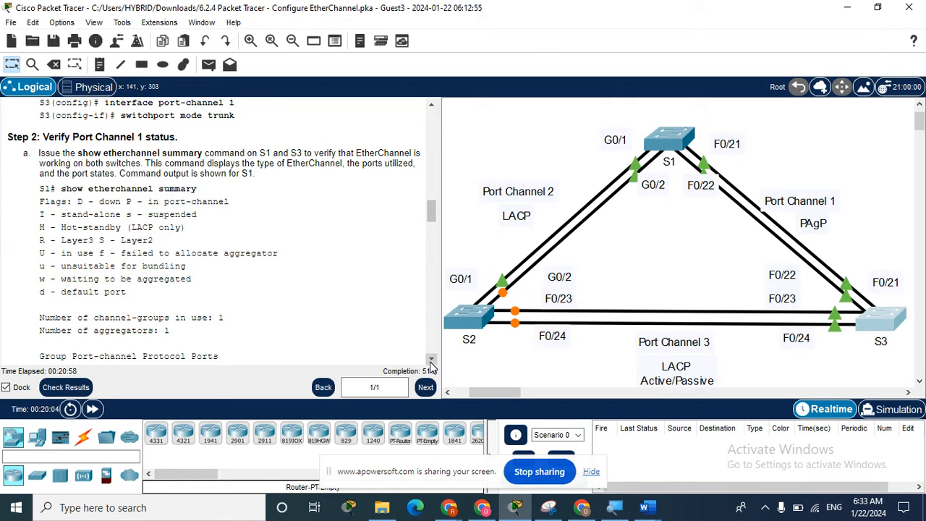
{"action": "left_click", "coordinate": [431, 359]}
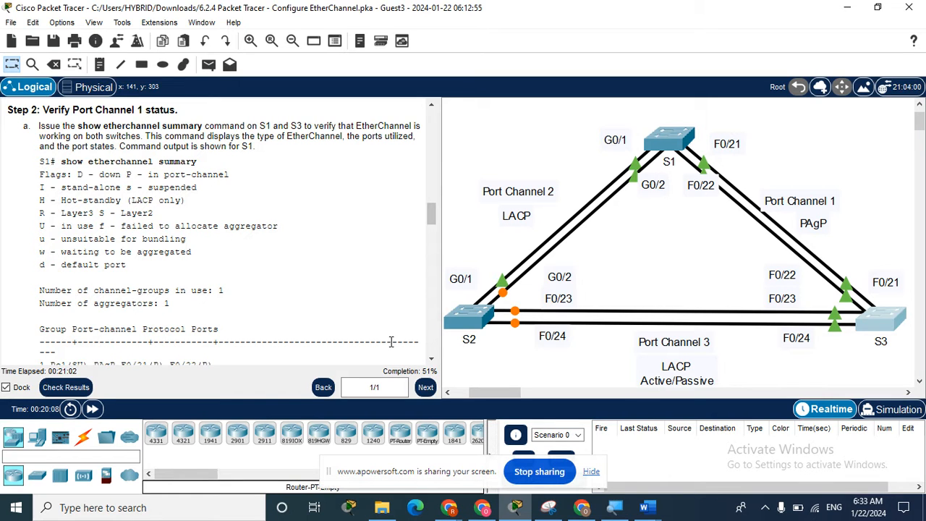
{"action": "left_click", "coordinate": [432, 360]}
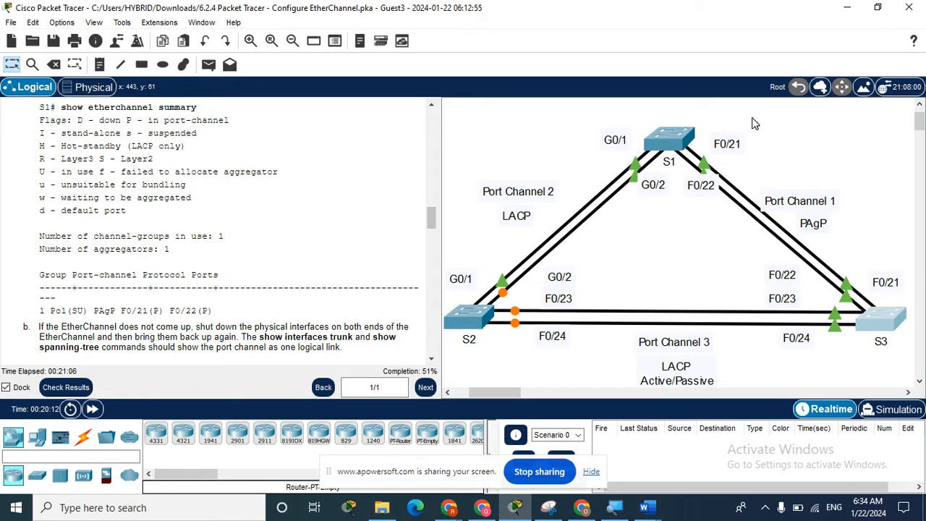
{"action": "left_click", "coordinate": [688, 136]}
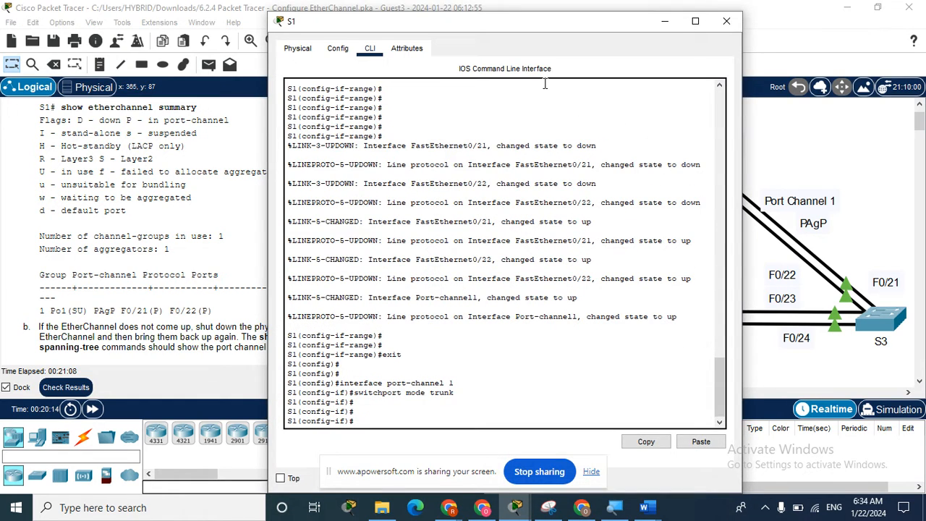
{"action": "left_click_drag", "start_coordinate": [543, 28], "coordinate": [708, 29]}
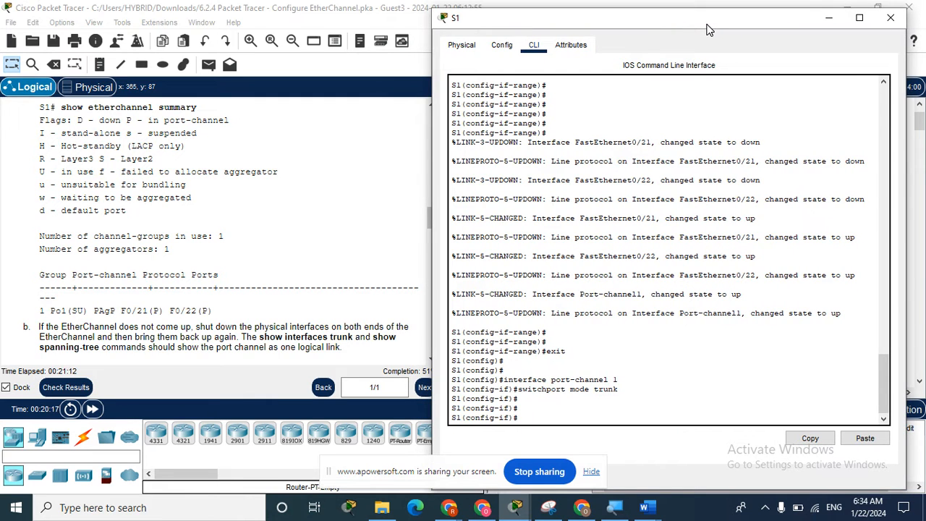
Exit S1's interface and global configuration modes to return to privileged EXEC mode.
{"action": "key", "text": "Return"}
{"action": "type", "text": "exit"}
{"action": "key", "text": "Return"}
{"action": "key", "text": "Return"}
{"action": "key", "text": "Return"}
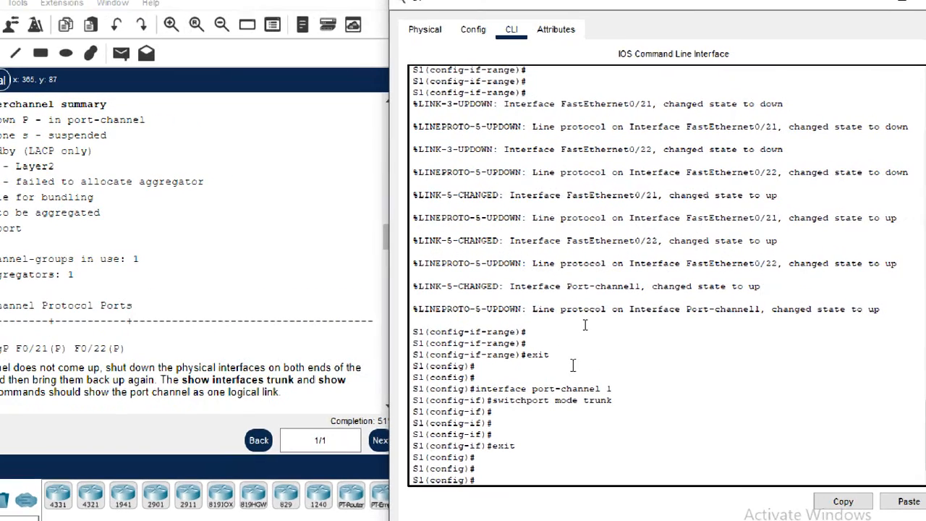
{"action": "type", "text": "exit"}
{"action": "key", "text": "Return"}
Run show etherchannel summary on S1, examine Port Channel 1's status flags, protocol and member ports, and close the S1 window.
{"action": "type", "text": "sh"}
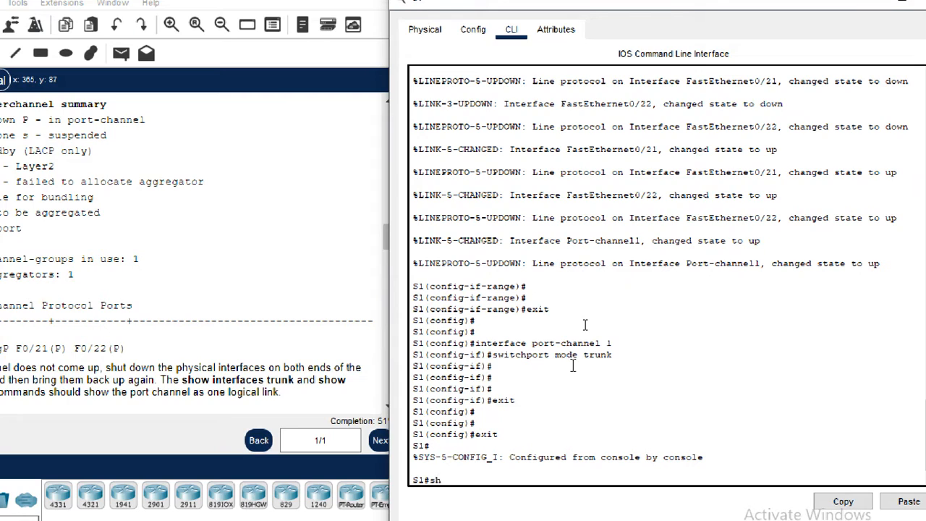
{"action": "type", "text": "ow etherchannel summary"}
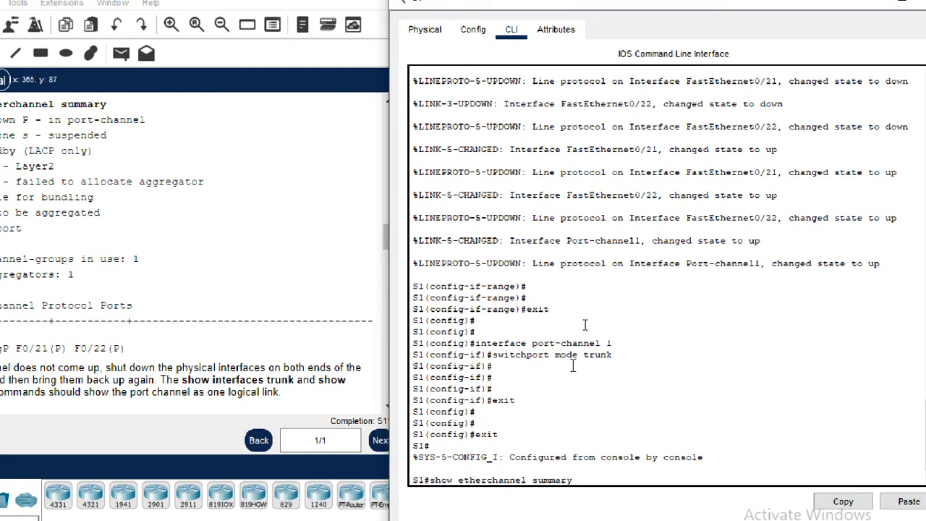
{"action": "key", "text": "Return"}
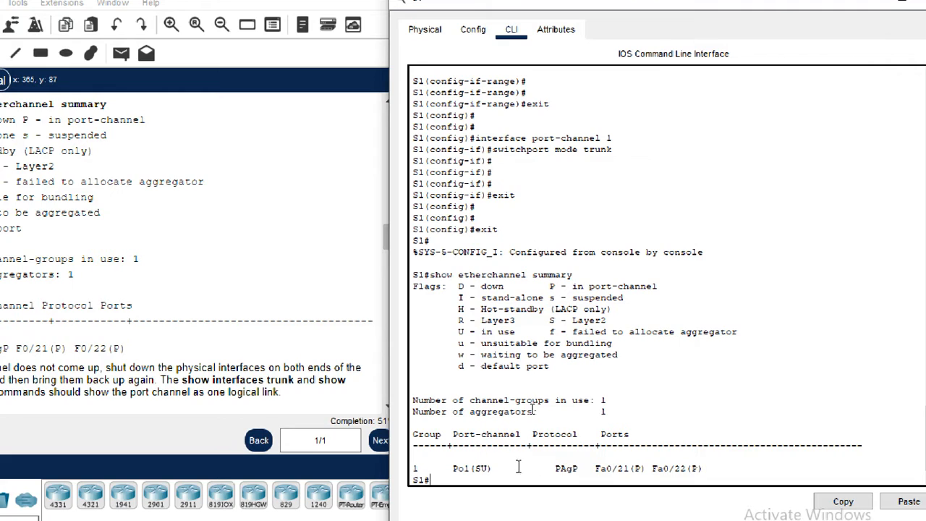
{"action": "mouse_move", "coordinate": [470, 469]}
{"action": "left_mouse_down"}
{"action": "mouse_move", "coordinate": [454, 469]}
{"action": "mouse_move", "coordinate": [495, 468]}
{"action": "mouse_move", "coordinate": [477, 468]}
{"action": "left_mouse_up"}
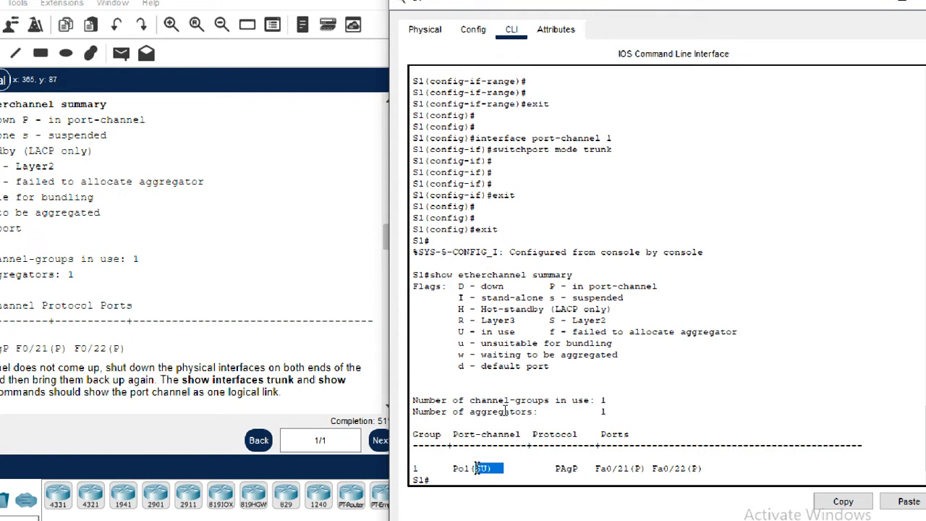
{"action": "left_click", "coordinate": [576, 476]}
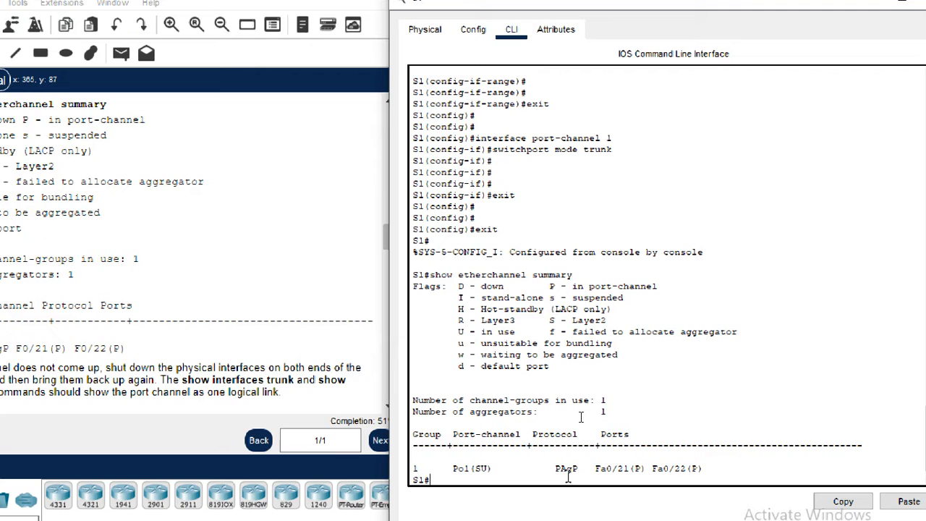
{"action": "left_click_drag", "start_coordinate": [573, 469], "coordinate": [561, 468]}
{"action": "left_click_drag", "start_coordinate": [645, 469], "coordinate": [594, 470]}
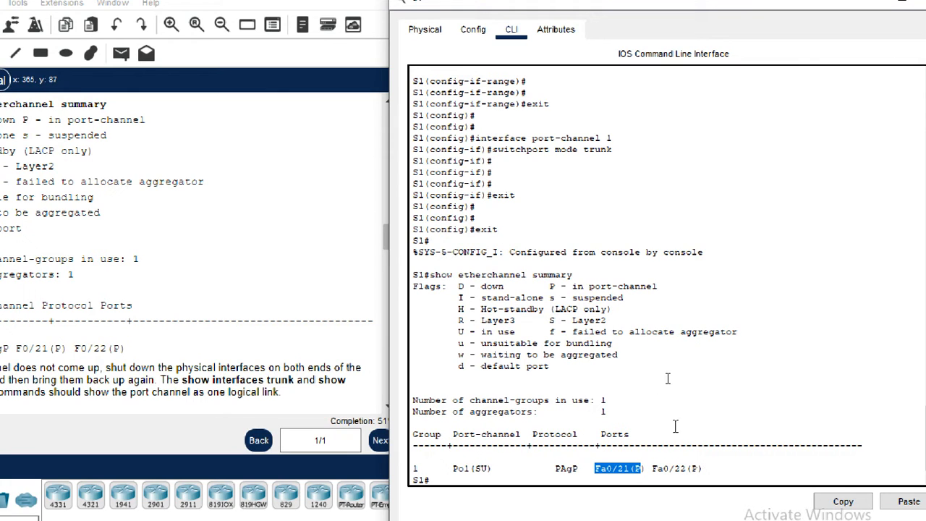
{"action": "left_click", "coordinate": [647, 414]}
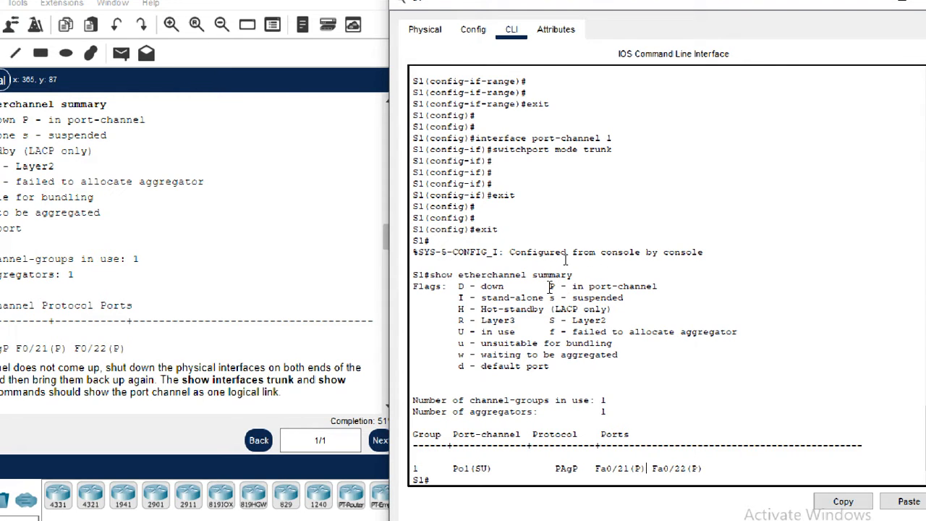
{"action": "left_click_drag", "start_coordinate": [565, 260], "coordinate": [667, 289]}
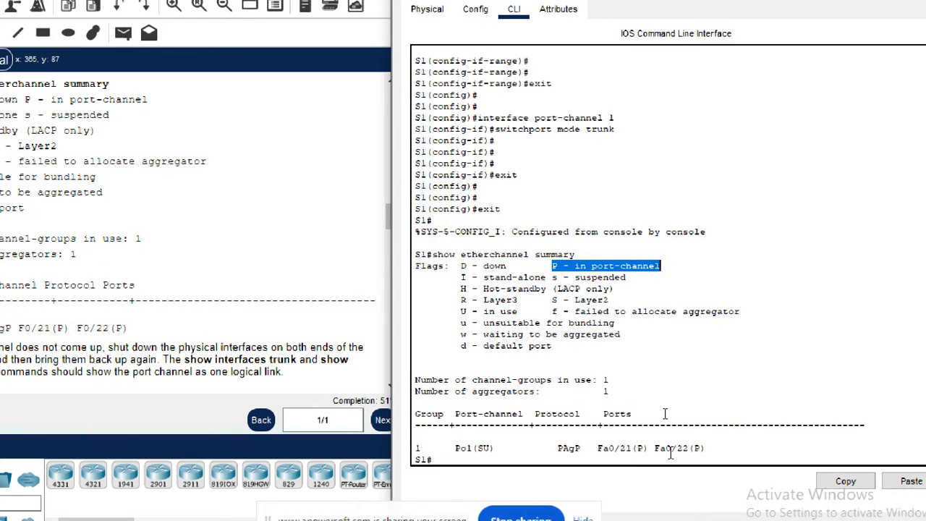
{"action": "left_click_drag", "start_coordinate": [496, 448], "coordinate": [478, 448]}
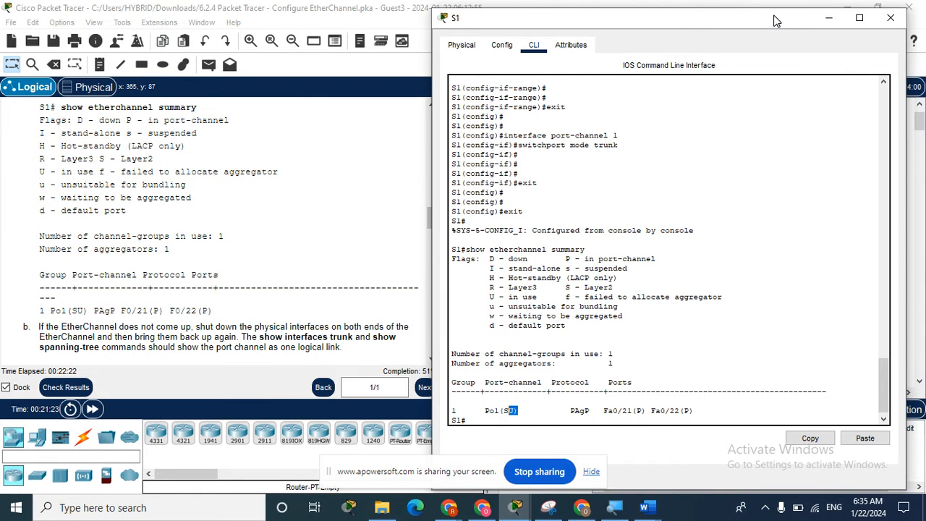
{"action": "left_click", "coordinate": [890, 19]}
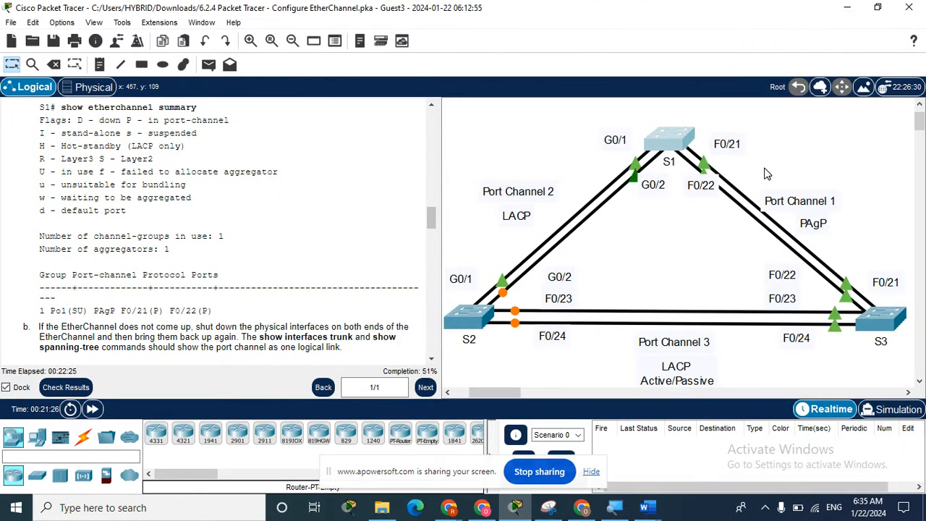
Place S3's command line beside the instructions and exit its configuration modes to privileged EXEC mode.
{"action": "left_click", "coordinate": [879, 322]}
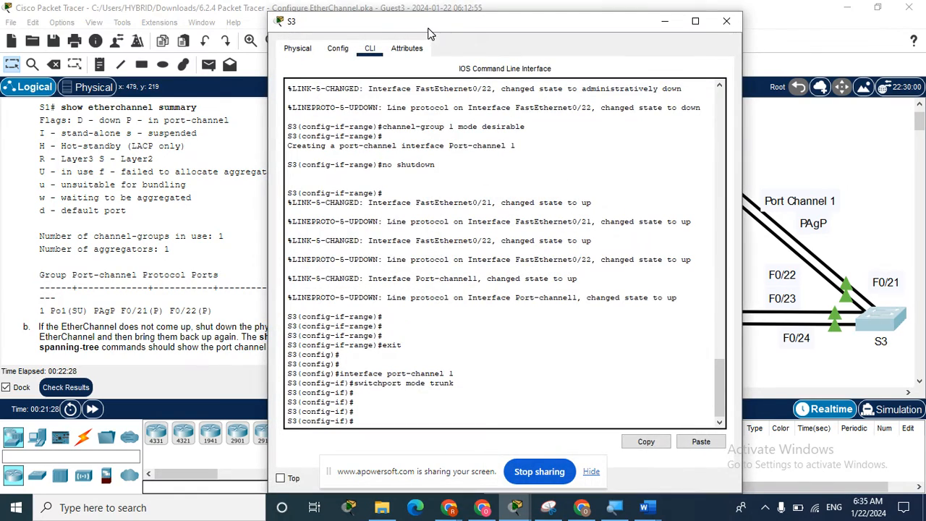
{"action": "left_click_drag", "start_coordinate": [428, 27], "coordinate": [610, 21]}
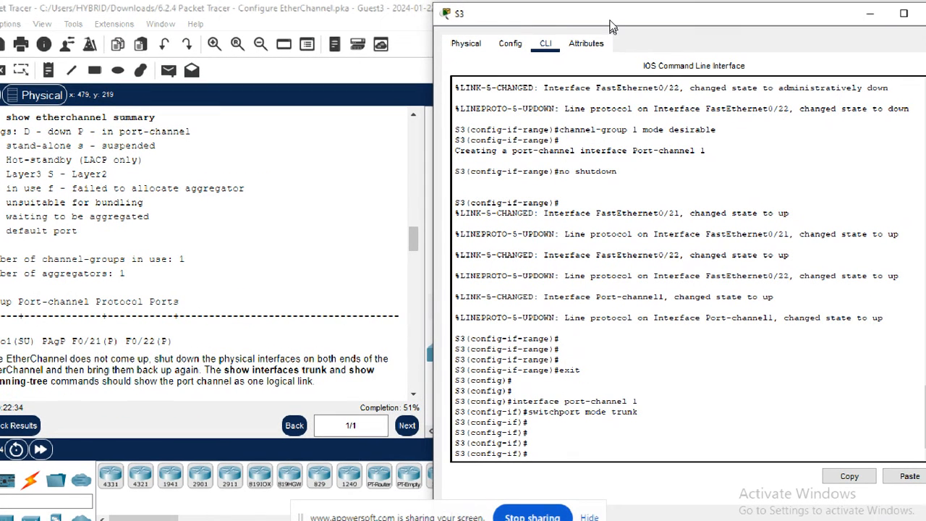
{"action": "left_click", "coordinate": [557, 465]}
{"action": "left_click", "coordinate": [561, 454]}
{"action": "type", "text": "exit"}
{"action": "key", "text": "Return"}
{"action": "type", "text": "exit"}
{"action": "key", "text": "Return"}
Run show etherchannel summary on S3, examine Port Channel 1's status and member ports, and close the S3 window.
{"action": "type", "text": "show etherchane"}
{"action": "key", "text": "BackSpace"}
{"action": "type", "text": "nel sum"}
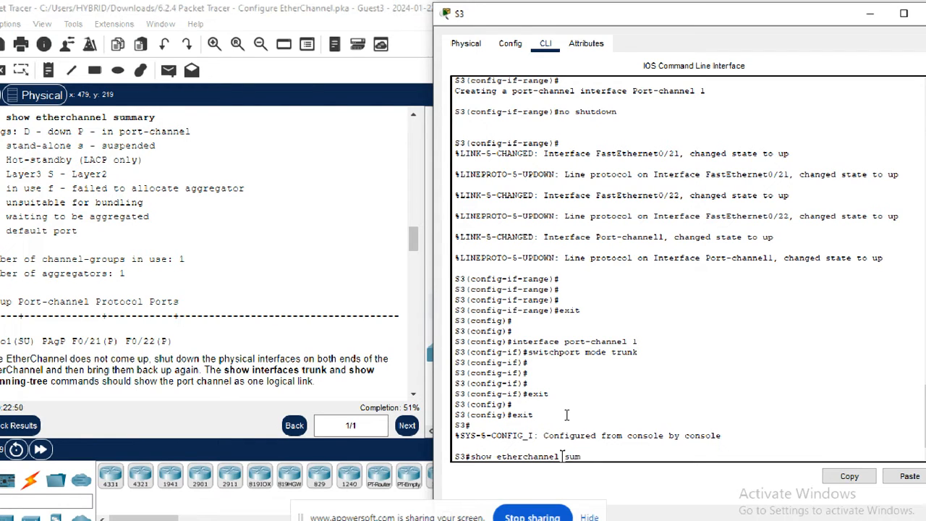
{"action": "type", "text": "mary"}
{"action": "key", "text": "Return"}
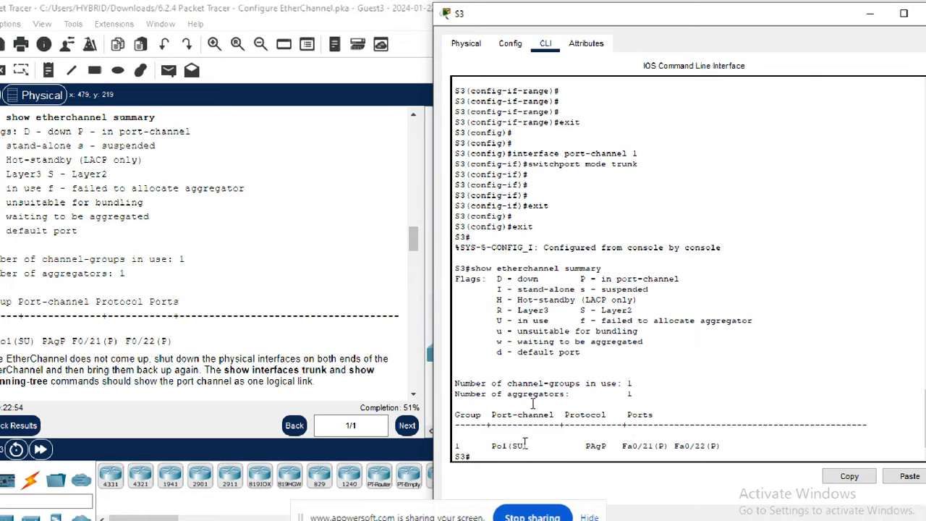
{"action": "left_click_drag", "start_coordinate": [725, 445], "coordinate": [620, 449]}
{"action": "left_click_drag", "start_coordinate": [614, 445], "coordinate": [726, 445]}
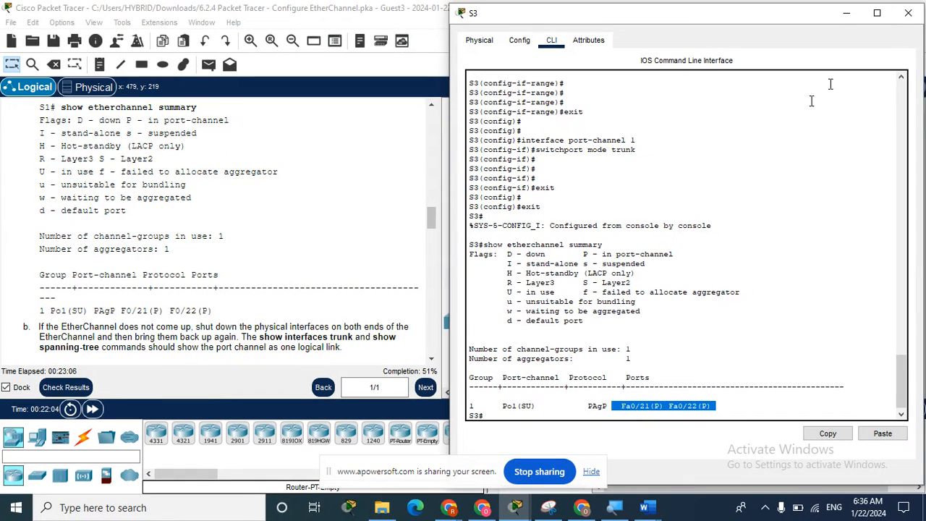
{"action": "left_click", "coordinate": [908, 13]}
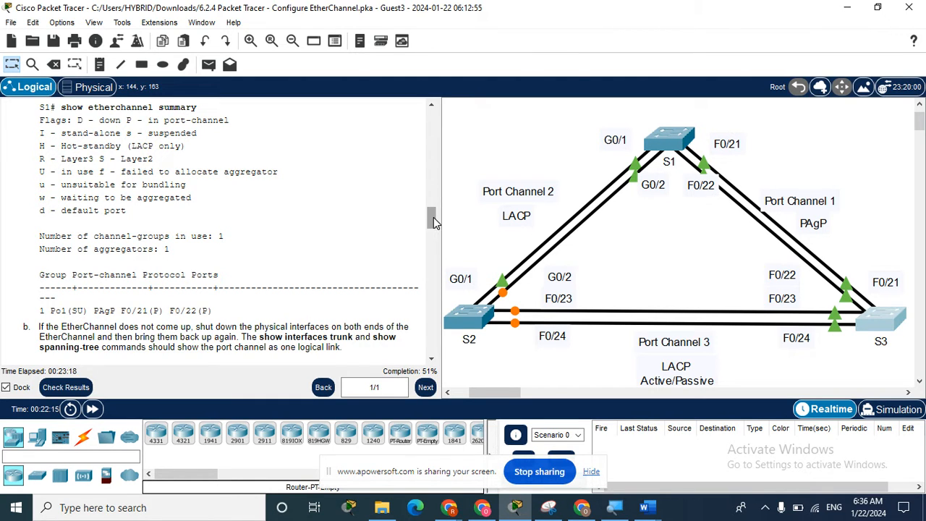
Bring up the Part 3 instructions for configuring LACP Port Channel 2 and place S1's command line beside them.
{"action": "left_click_drag", "start_coordinate": [435, 220], "coordinate": [435, 234]}
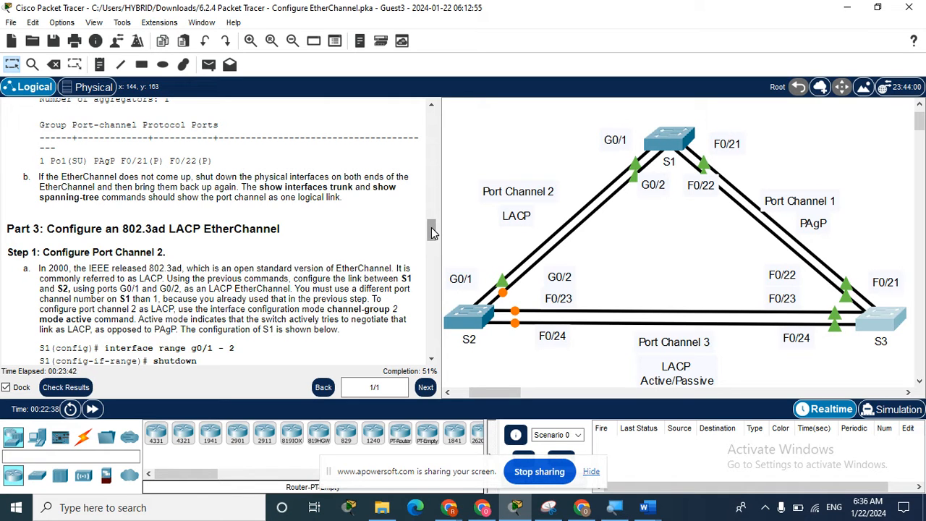
{"action": "left_click_drag", "start_coordinate": [432, 232], "coordinate": [432, 241]}
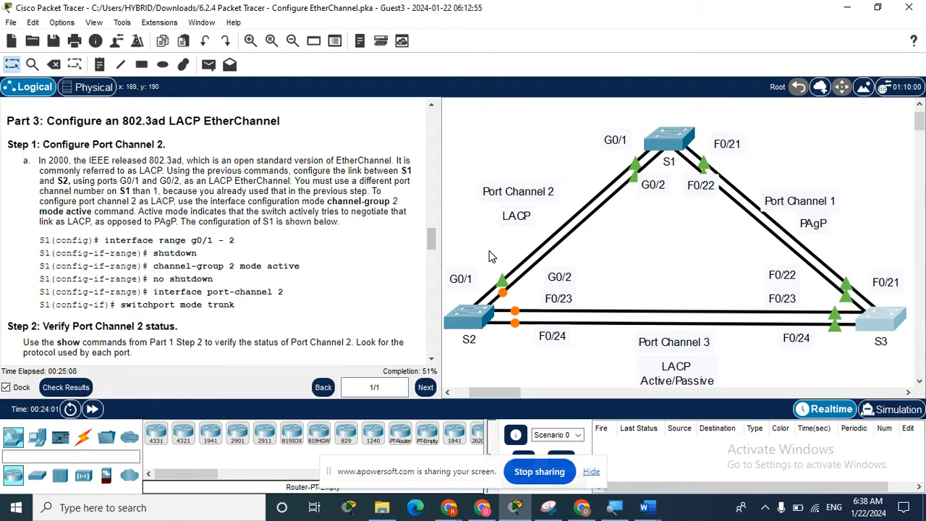
{"action": "left_click", "coordinate": [673, 138]}
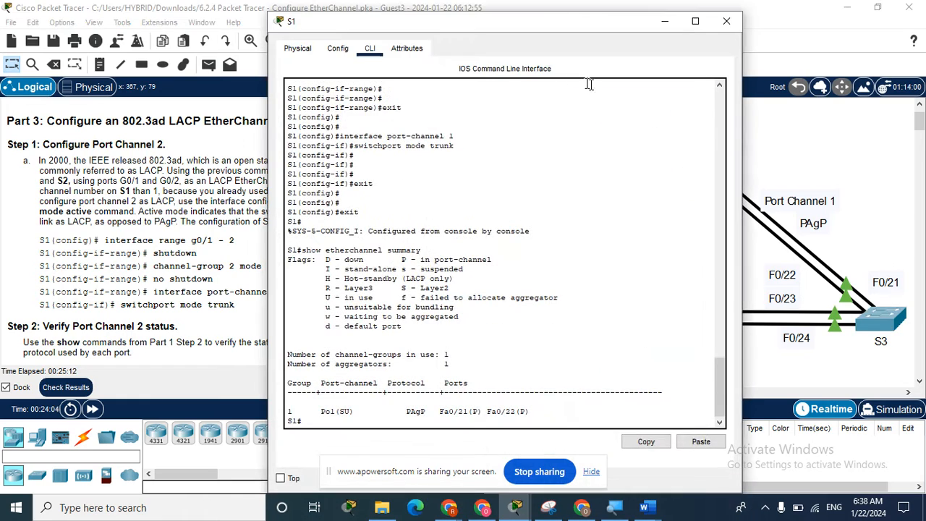
{"action": "left_click_drag", "start_coordinate": [522, 26], "coordinate": [752, 23]}
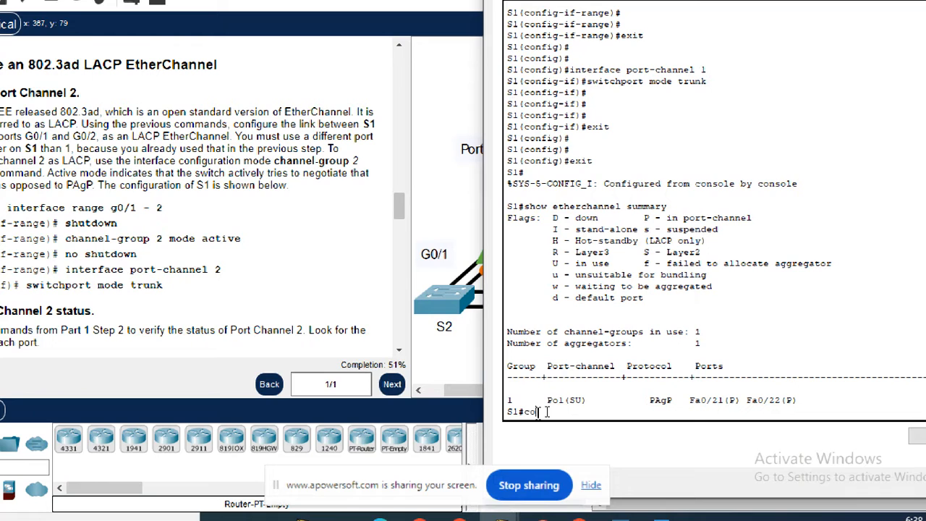
Enter global configuration mode on S1, select interface range g0/1-2 and shut both ports down.
{"action": "key", "text": "Return"}
{"action": "key", "text": "Return"}
{"action": "key", "text": "Return"}
{"action": "type", "text": "configure"}
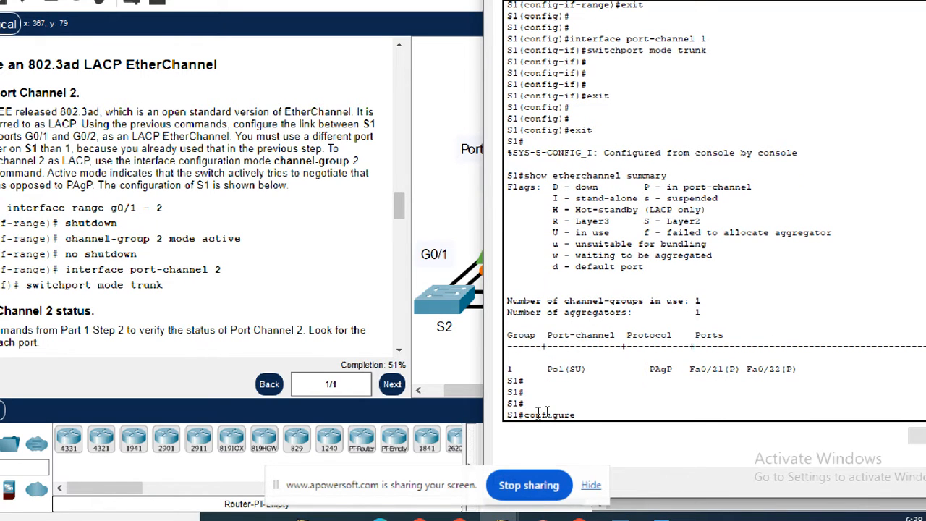
{"action": "type", "text": " terminal"}
{"action": "key", "text": "Return"}
{"action": "type", "text": "int"}
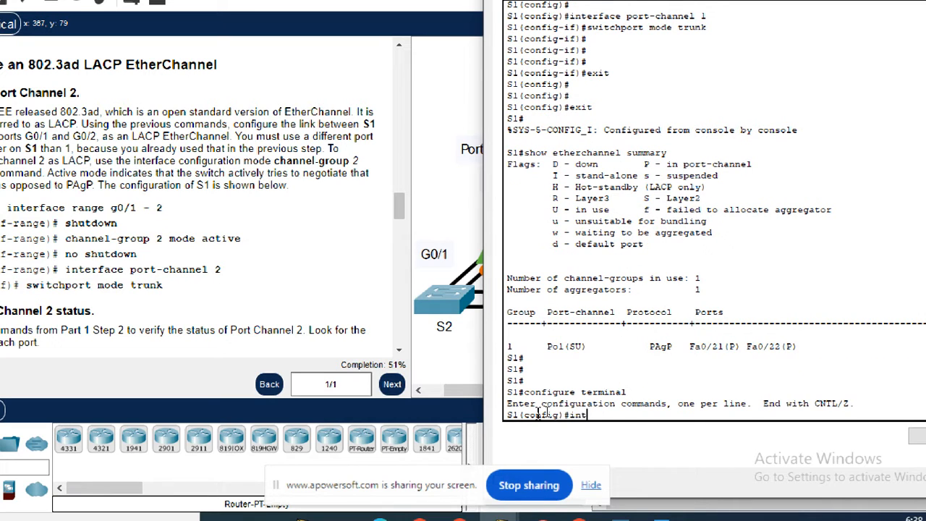
{"action": "type", "text": "erface range g0/1-2"}
{"action": "key", "text": "Return"}
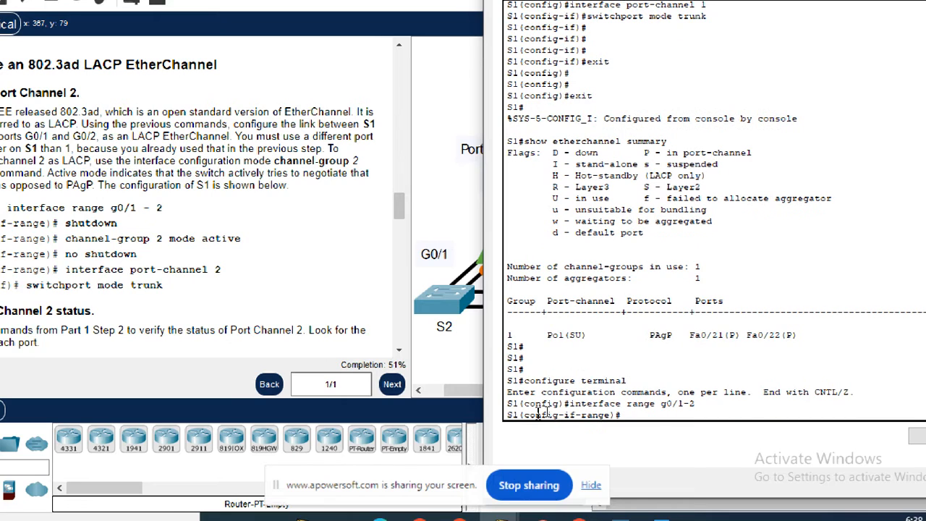
{"action": "type", "text": "shutdown"}
{"action": "key", "text": "Return"}
Add S1's ports G0/1 and G0/2 to an LACP EtherChannel with channel-group 2 mode active.
{"action": "type", "text": "c"}
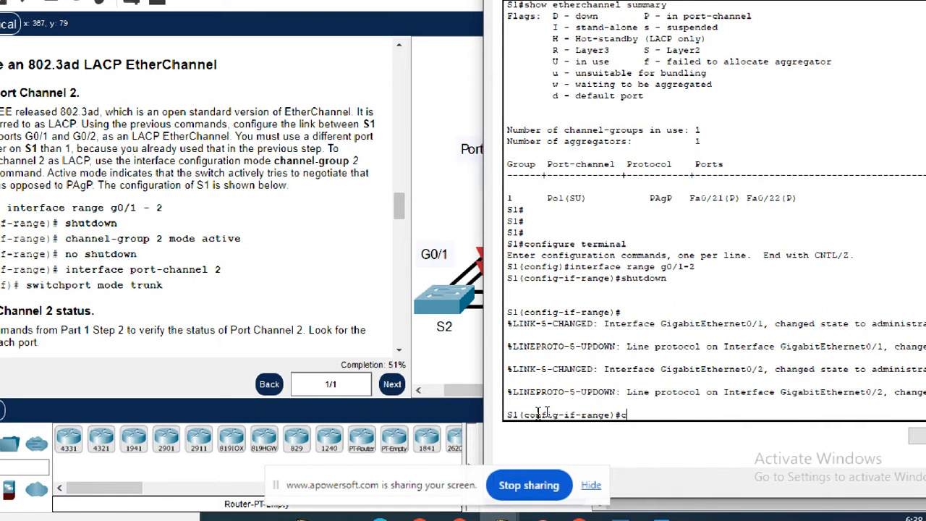
{"action": "type", "text": "hannel-group 2 mode"}
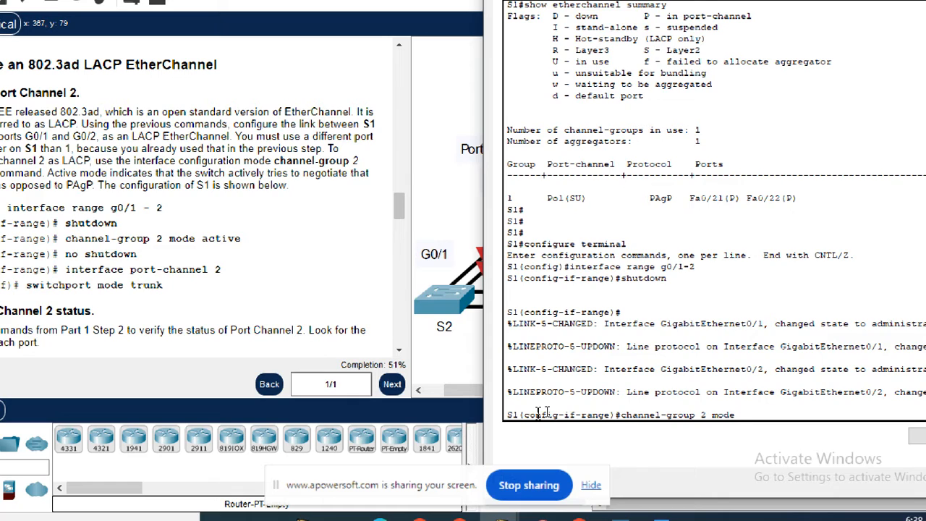
{"action": "type", "text": " active"}
{"action": "key", "text": "Return"}
{"action": "key", "text": "Return"}
{"action": "key", "text": "Return"}
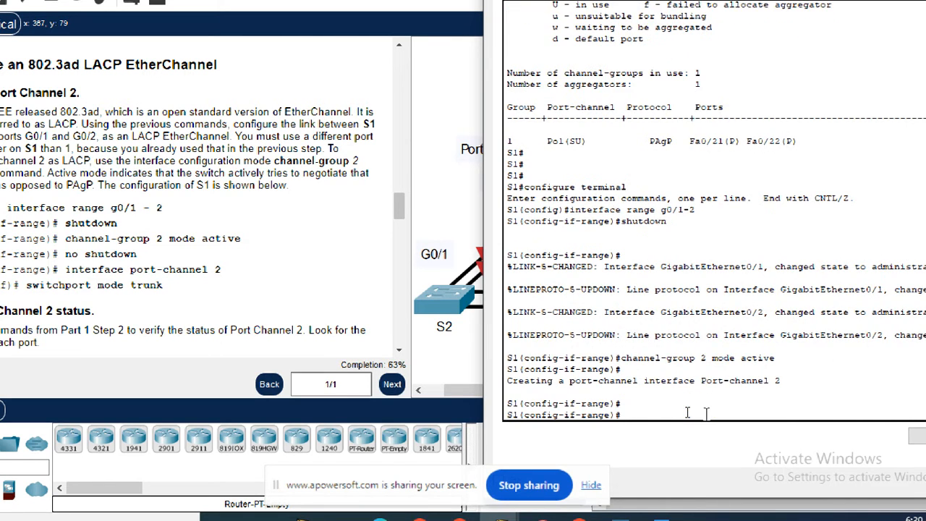
Re-enable S1's G0/1 and G0/2 ports with no shutdown.
{"action": "type", "text": "no shutdown"}
{"action": "key", "text": "Return"}
{"action": "key", "text": "Return"}
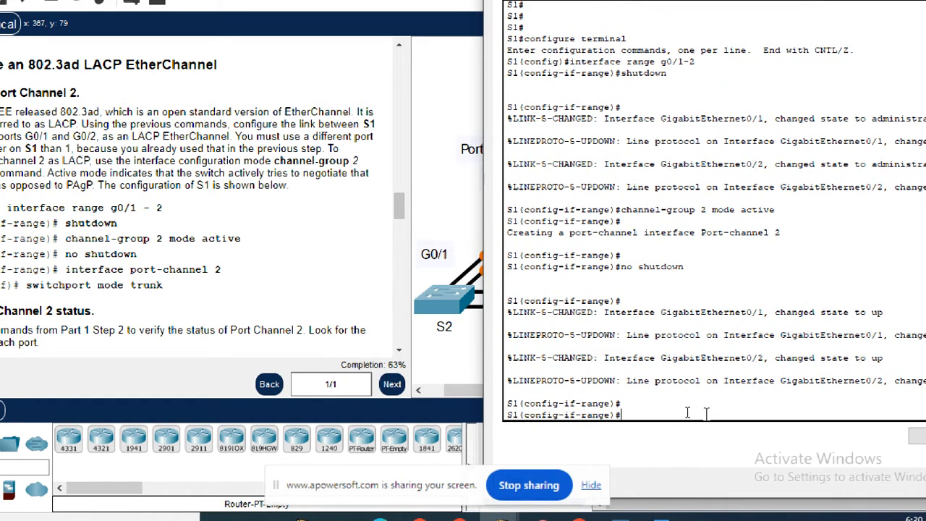
{"action": "key", "text": "Return"}
{"action": "key", "text": "Return"}
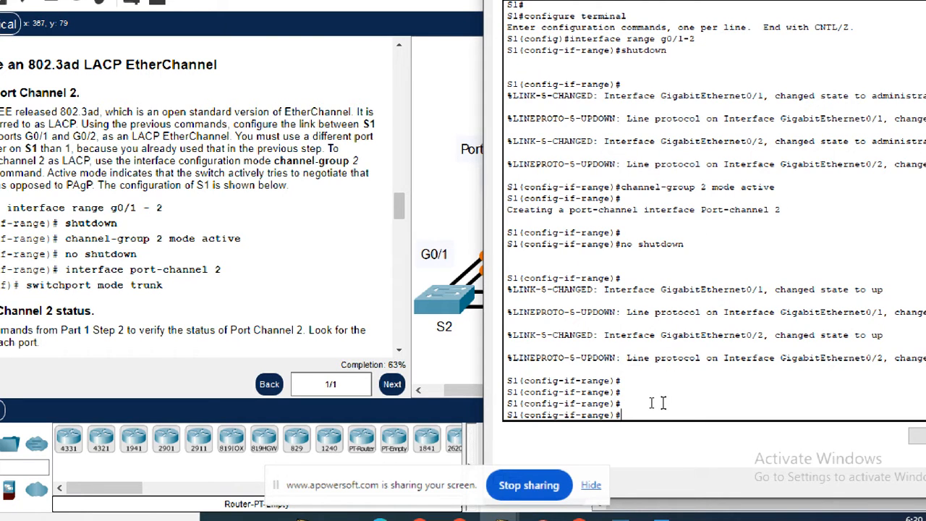
Set S1's interface port-channel 2 to switchport mode trunk and close the S1 window.
{"action": "type", "text": "interface port-channel"}
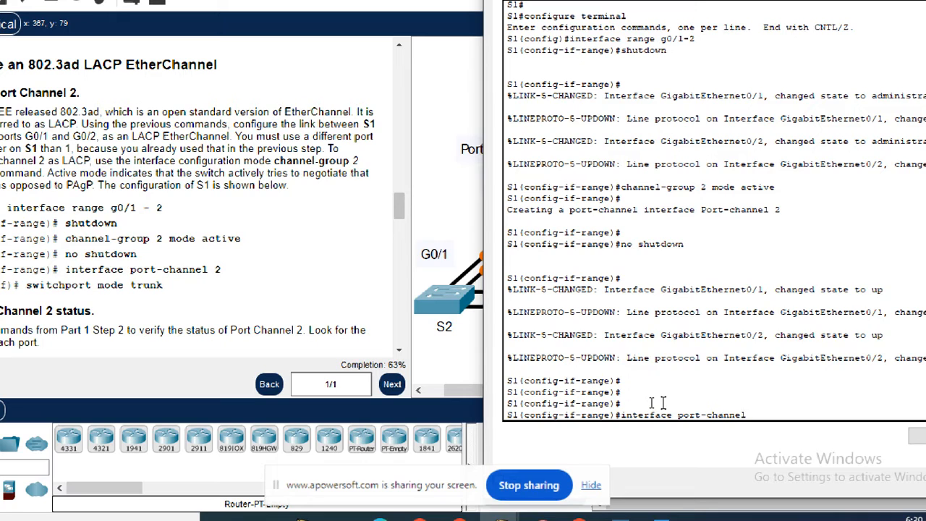
{"action": "type", "text": " 2"}
{"action": "key", "text": "Return"}
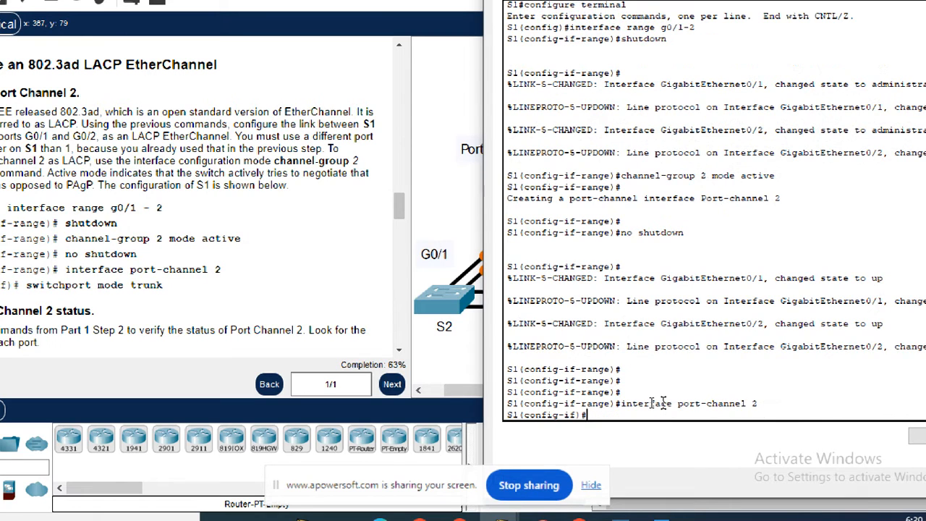
{"action": "type", "text": "switchport mode trunk"}
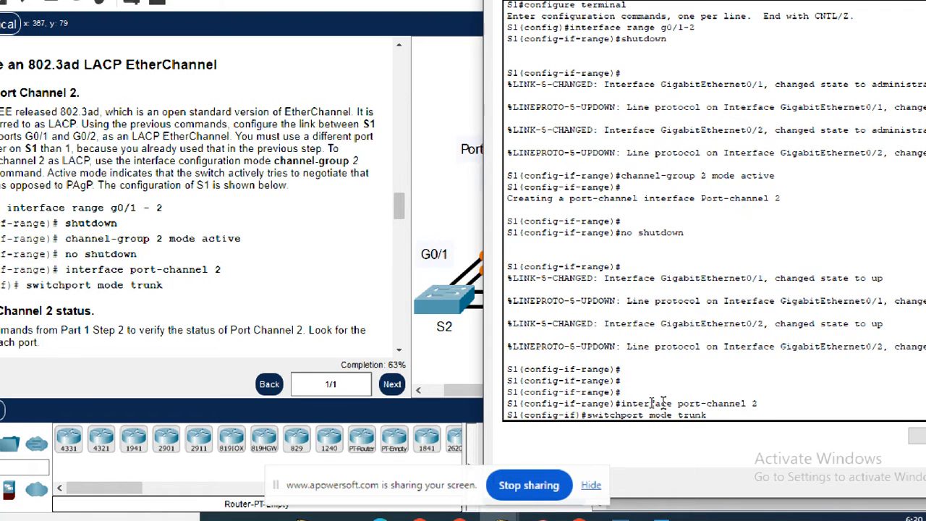
{"action": "key", "text": "Return"}
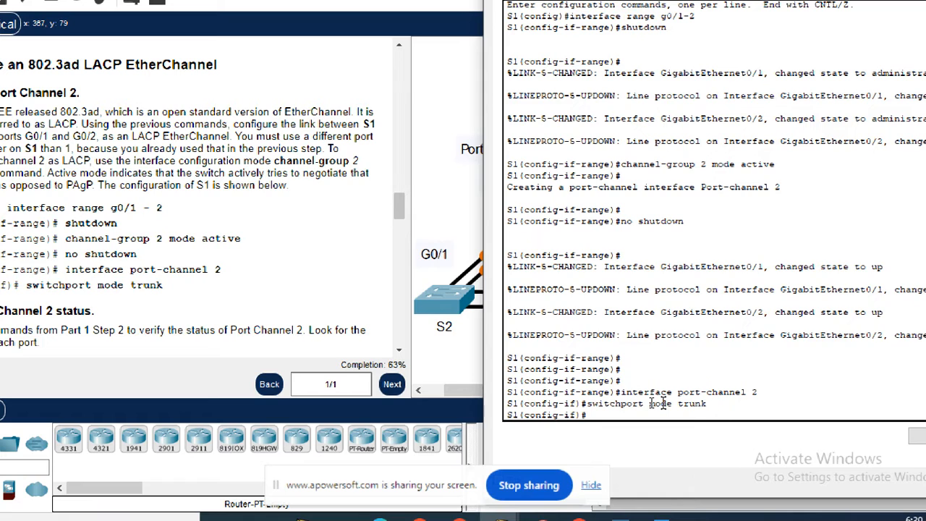
{"action": "key", "text": "Return"}
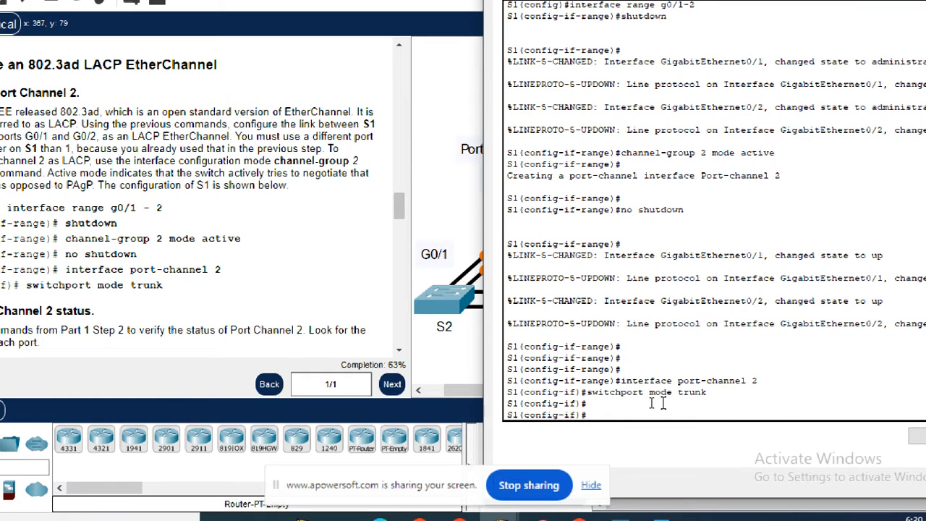
{"action": "key", "text": "Return"}
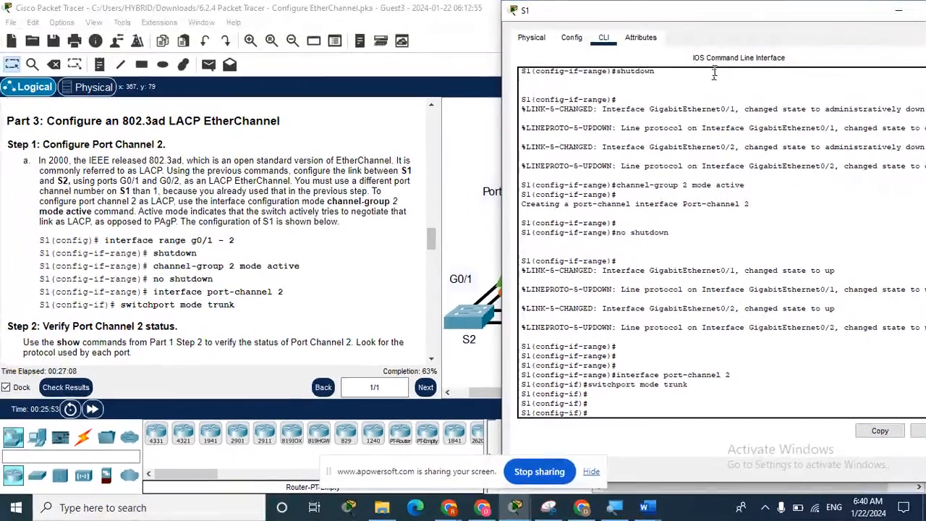
{"action": "left_click_drag", "start_coordinate": [747, 15], "coordinate": [649, 55]}
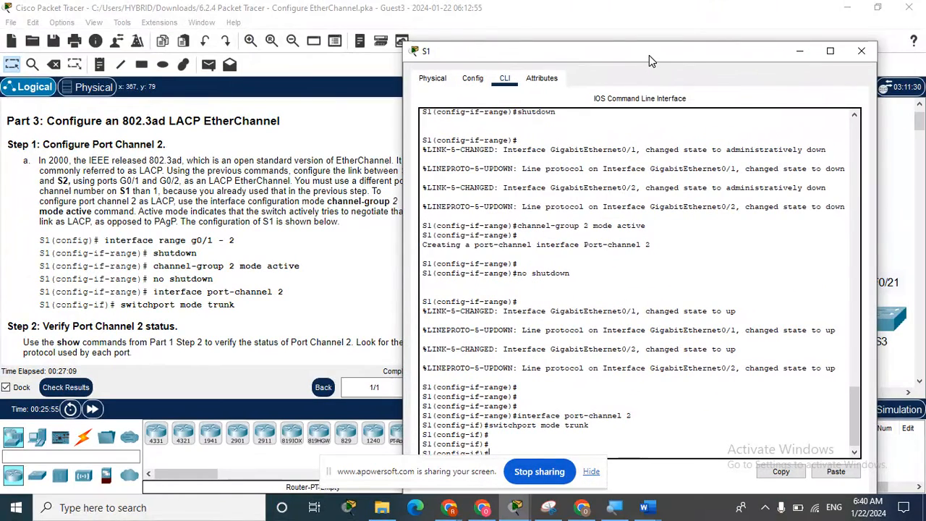
{"action": "left_click", "coordinate": [861, 50]}
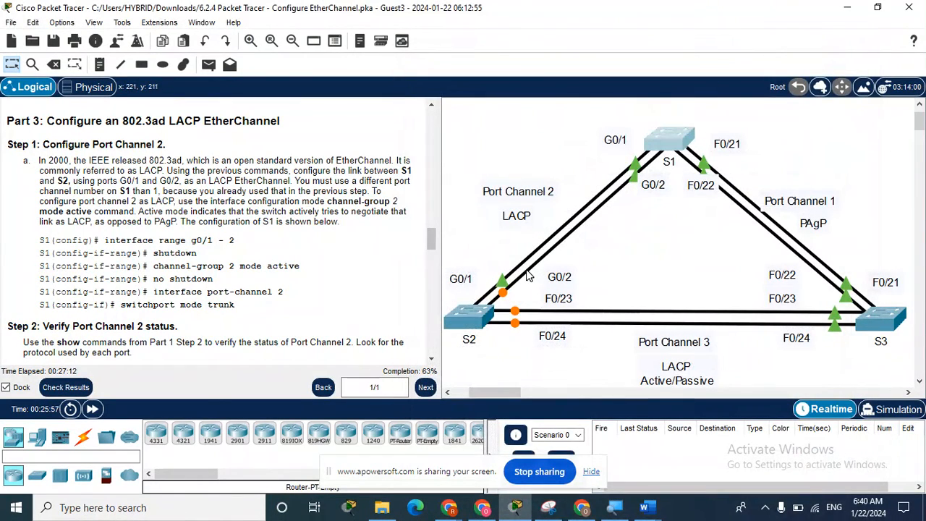
Place S2's command line beside the instructions and enter global configuration mode through privileged EXEC mode.
{"action": "left_click", "coordinate": [472, 314]}
{"action": "left_click_drag", "start_coordinate": [485, 27], "coordinate": [670, 15]}
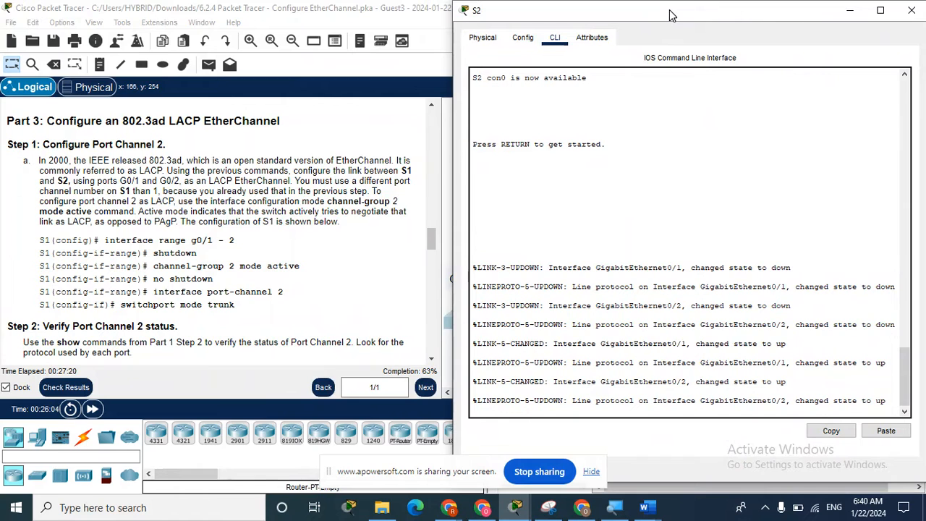
{"action": "key", "text": "Return"}
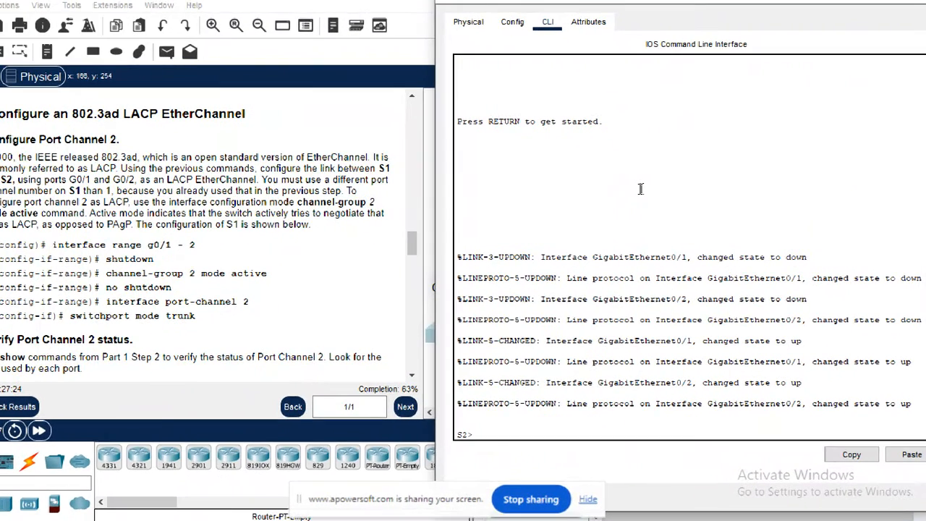
{"action": "type", "text": "enable"}
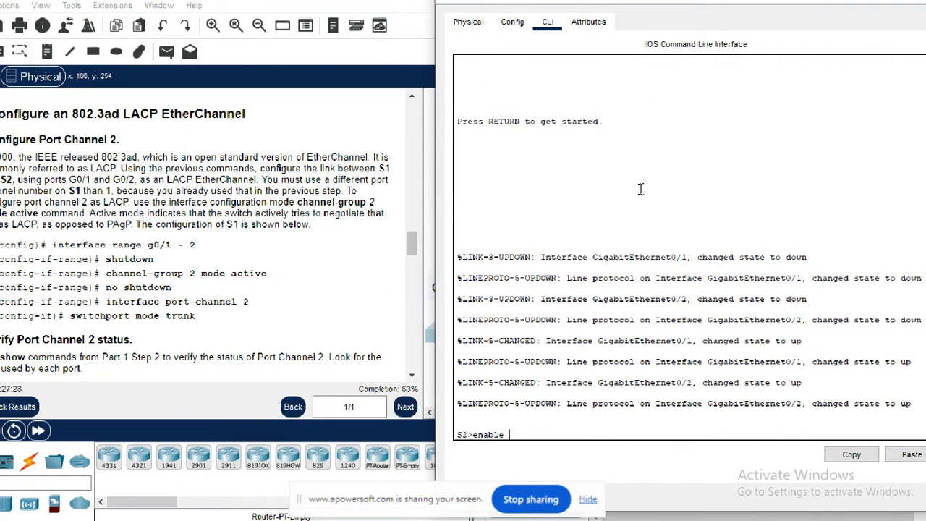
{"action": "key", "text": "Return"}
{"action": "type", "text": "configure te"}
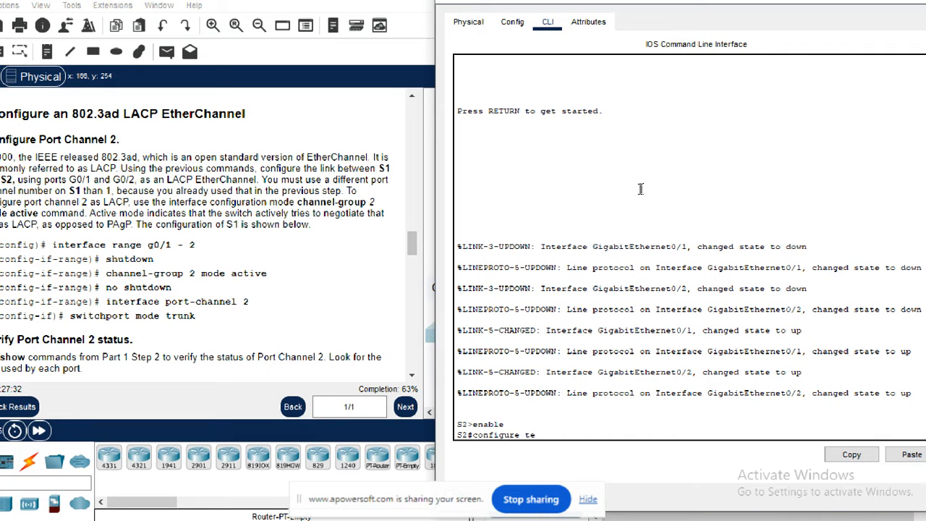
{"action": "type", "text": "rminal"}
{"action": "key", "text": "Return"}
Select interface range g0/1-2 on S2 and shut both ports down.
{"action": "type", "text": "interface range g0/1-2"}
{"action": "key", "text": "Return"}
{"action": "type", "text": "no shu"}
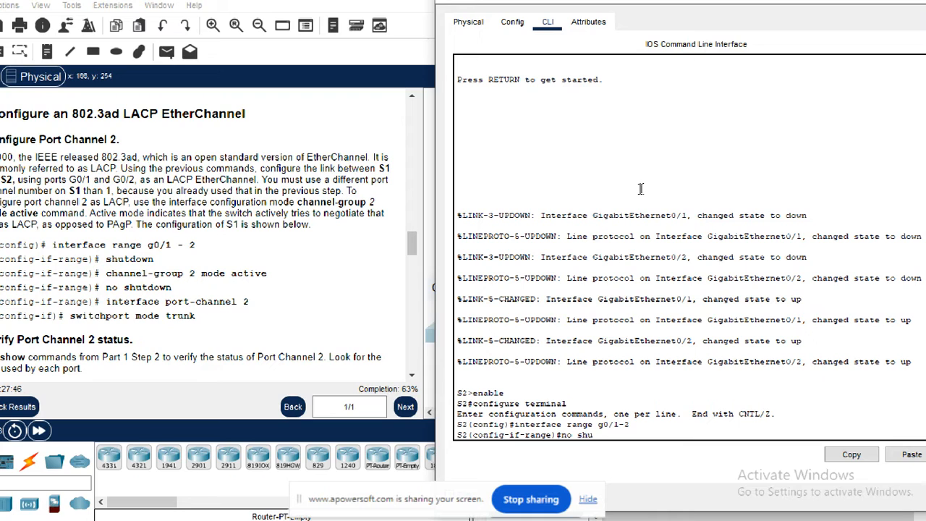
{"action": "key", "text": "BackSpace"}
{"action": "key", "text": "BackSpace"}
{"action": "key", "text": "BackSpace"}
{"action": "key", "text": "BackSpace"}
{"action": "key", "text": "BackSpace"}
{"action": "type", "text": "shutdown"}
{"action": "key", "text": "Return"}
Assign S2's G0/1 and G0/2 to channel-group 2 mode active and re-enable them with no shutdown.
{"action": "type", "text": "c"}
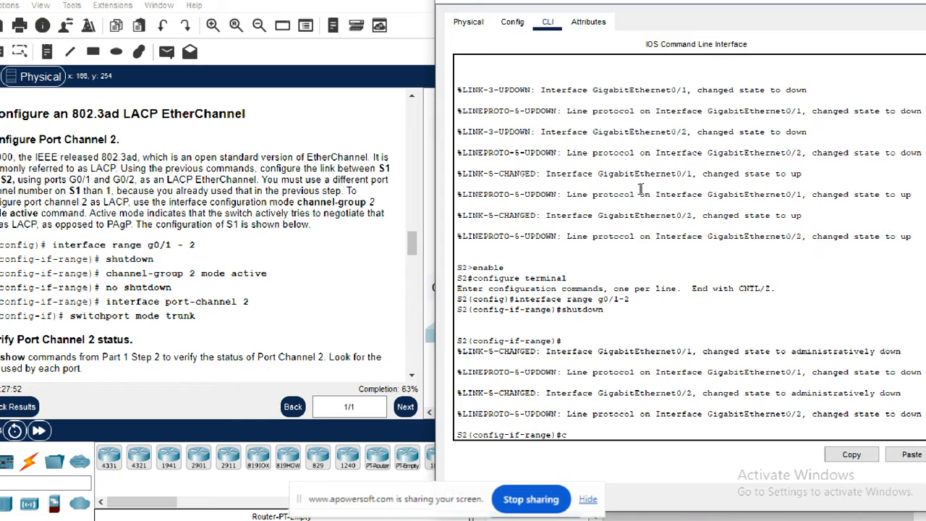
{"action": "type", "text": "hannel-group 2 mode active"}
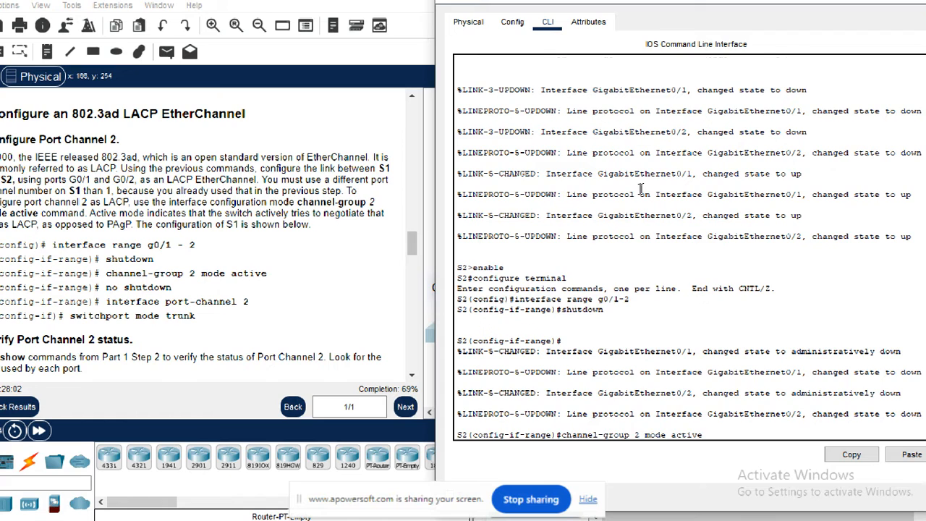
{"action": "key", "text": "Return"}
{"action": "key", "text": "Return"}
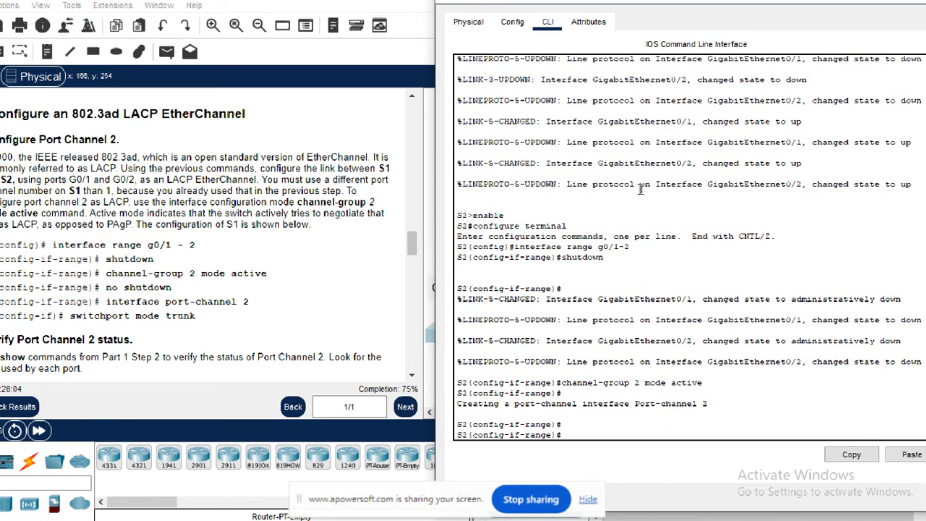
{"action": "type", "text": "no shutdown"}
{"action": "key", "text": "Return"}
Set S2's interface port-channel 2 to switchport mode trunk and close the S2 window.
{"action": "type", "text": "in"}
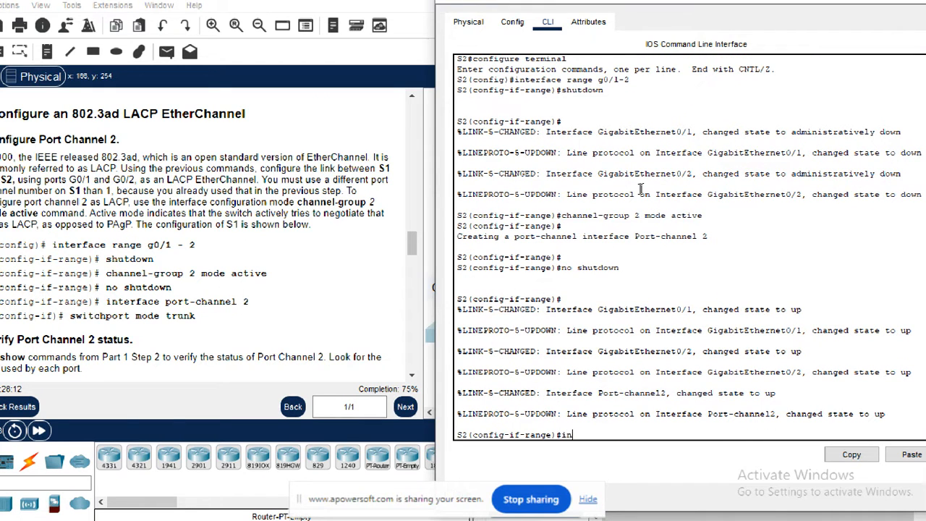
{"action": "type", "text": "terface port-channel 2"}
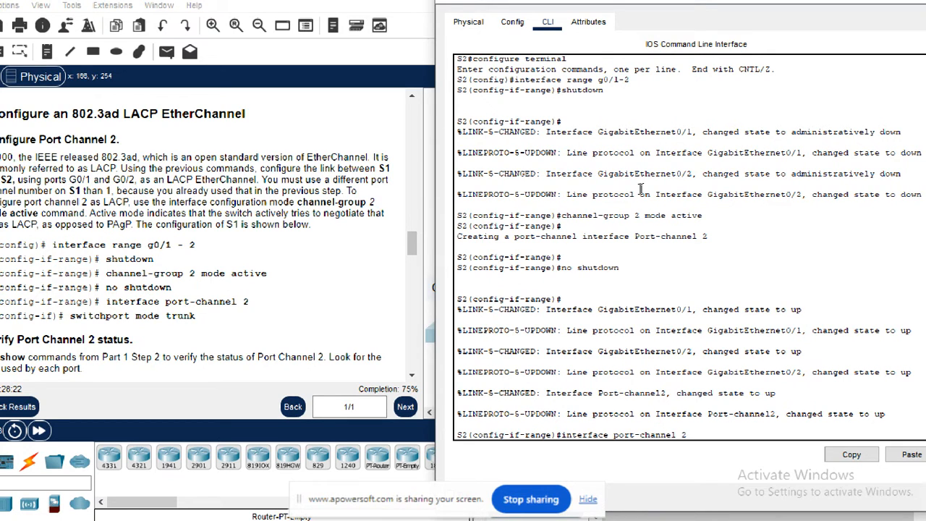
{"action": "key", "text": "Return"}
{"action": "type", "text": "swi"}
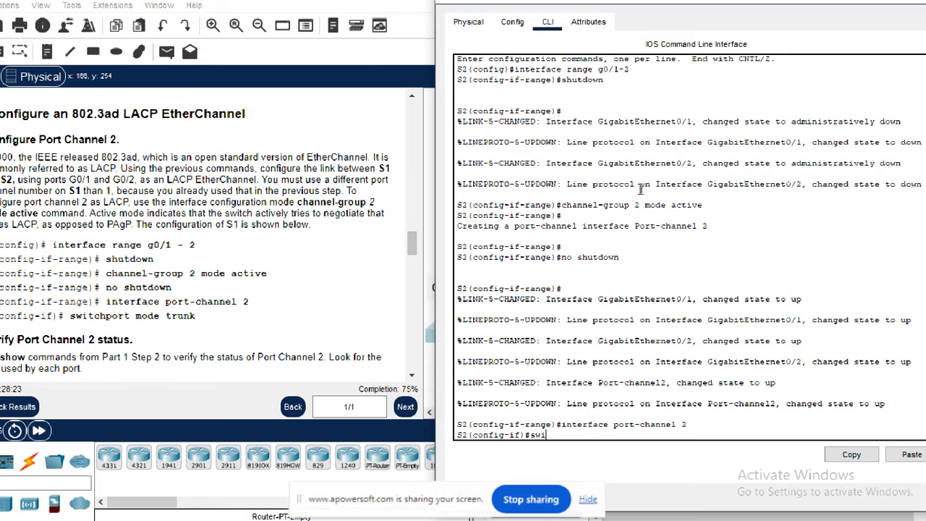
{"action": "type", "text": "tchport mode trunk"}
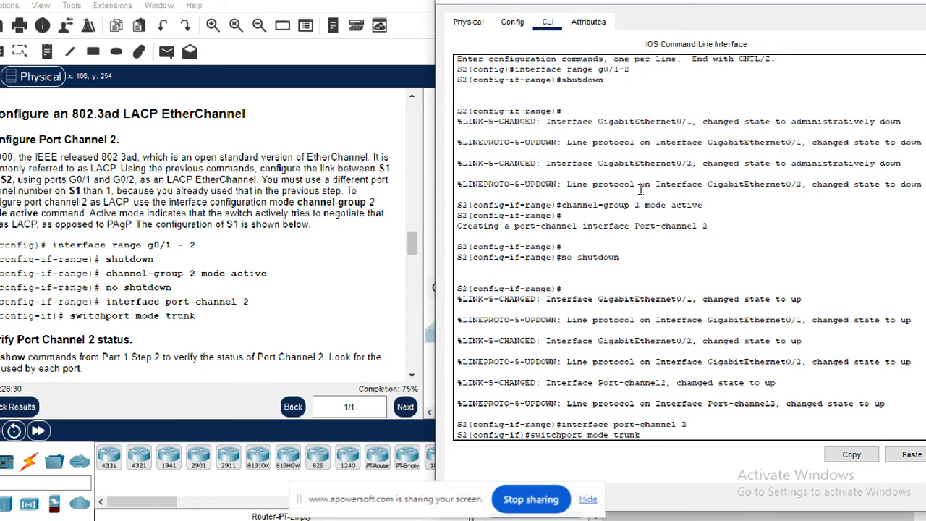
{"action": "key", "text": "Return"}
{"action": "key", "text": "Return"}
{"action": "key", "text": "Return"}
{"action": "key", "text": "Return"}
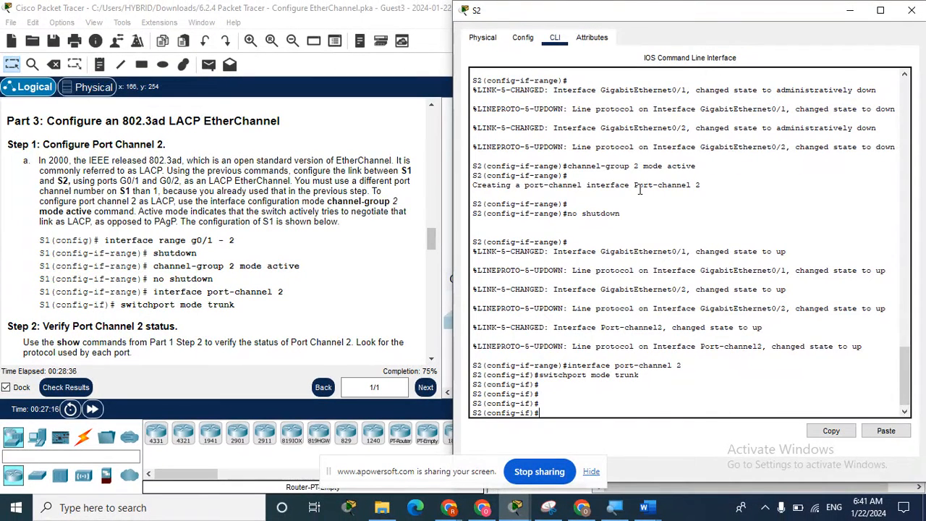
{"action": "left_click", "coordinate": [911, 10]}
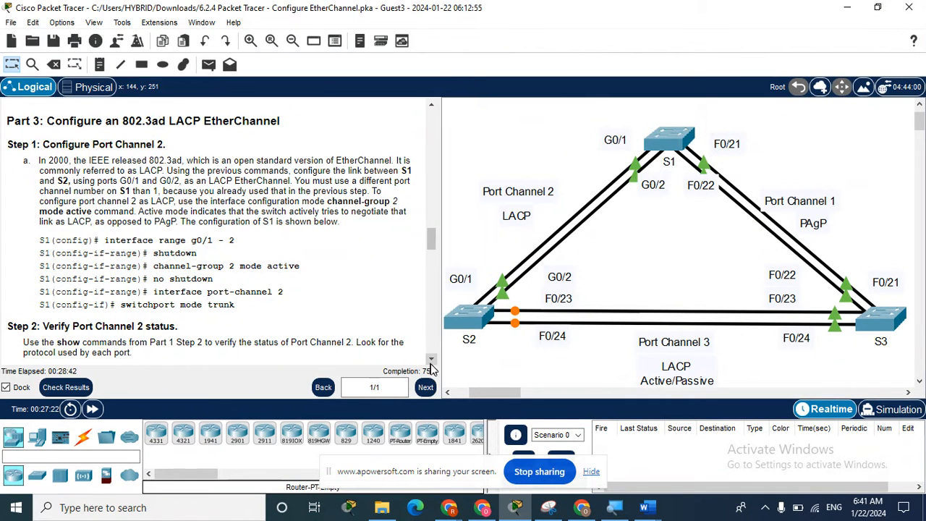
Place S1's command line beside the instructions and exit from interface configuration back to privileged EXEC mode.
{"action": "scroll", "coordinate": [433, 366], "scroll_direction": "down", "scroll_amount": 4}
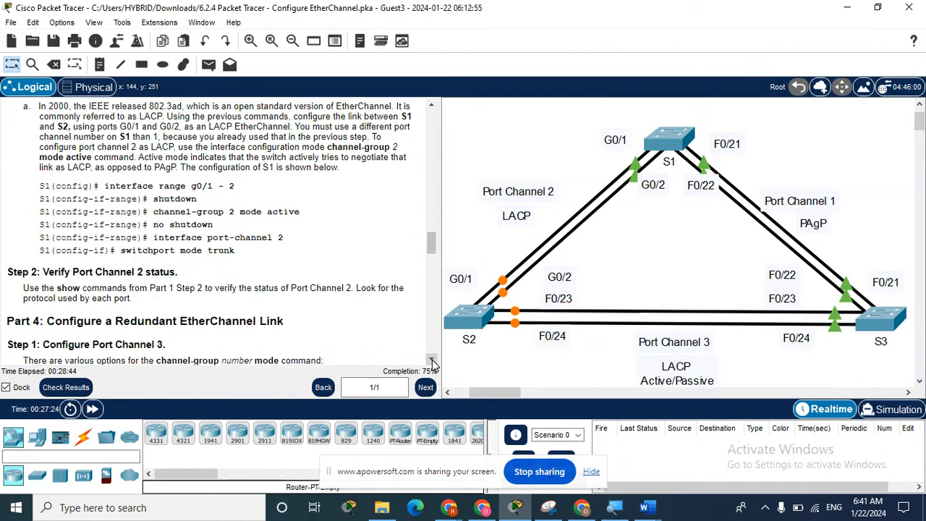
{"action": "scroll", "coordinate": [433, 364], "scroll_direction": "down", "scroll_amount": 1}
{"action": "scroll", "coordinate": [433, 364], "scroll_direction": "down", "scroll_amount": 1}
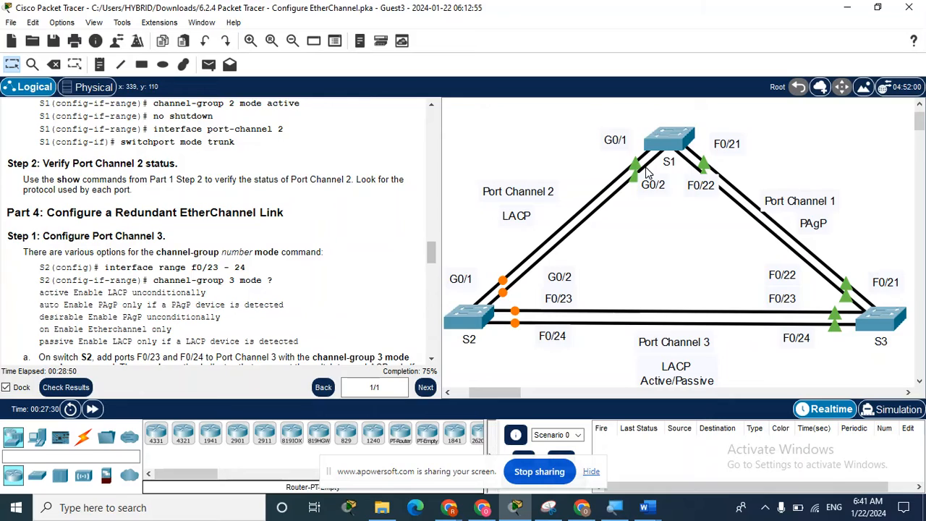
{"action": "left_click", "coordinate": [661, 142]}
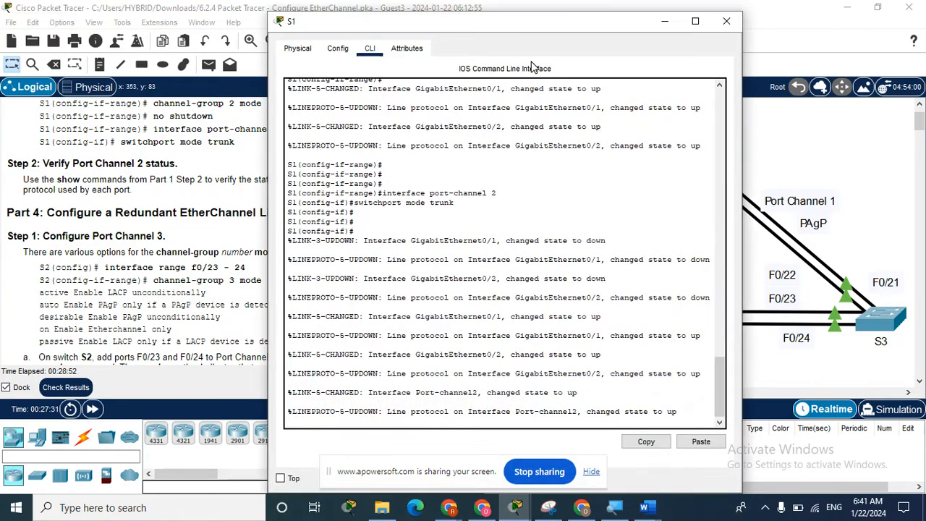
{"action": "left_click_drag", "start_coordinate": [505, 21], "coordinate": [672, 19]}
{"action": "key", "text": "Return"}
{"action": "type", "text": "ex"}
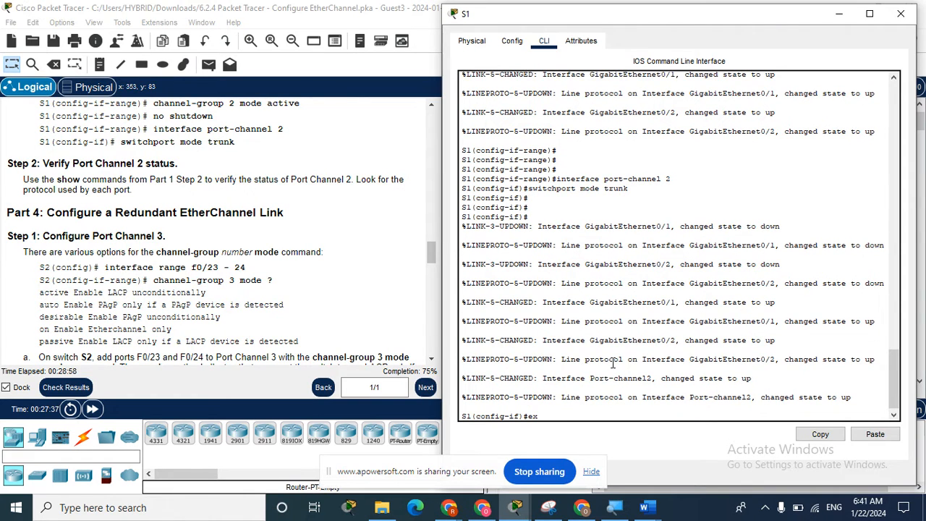
{"action": "type", "text": "it"}
{"action": "key", "text": "Return"}
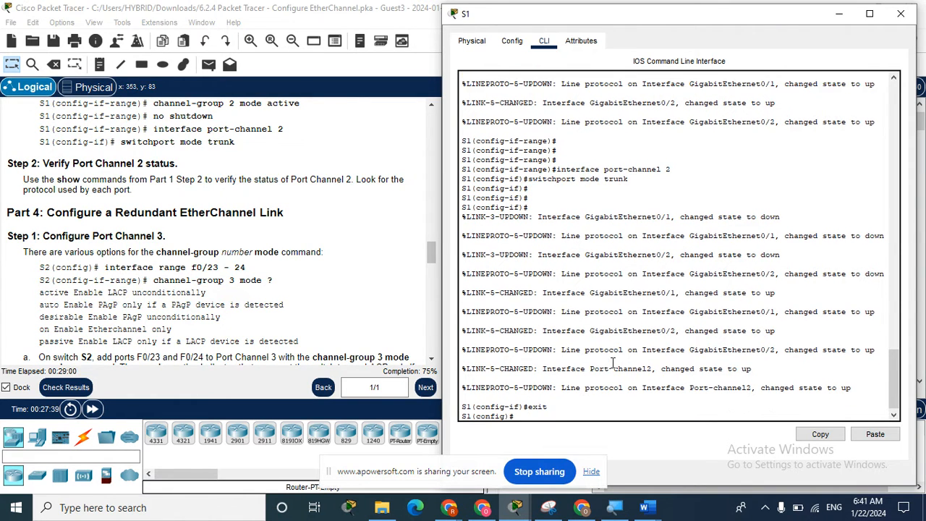
{"action": "key", "text": "Return"}
{"action": "type", "text": "exit"}
{"action": "key", "text": "Return"}
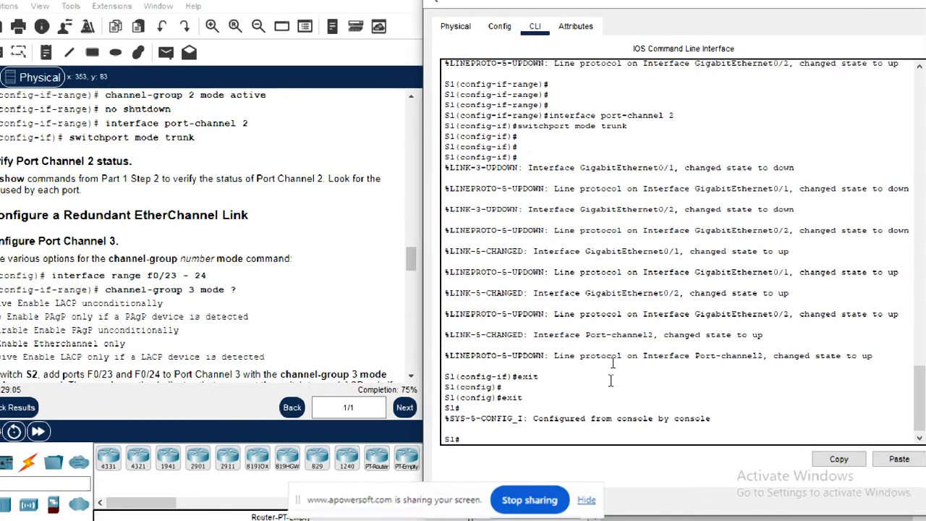
Run show etherchannel summary on S1, check Port Channel 2's ports, status and protocol, and close the S1 window.
{"action": "type", "text": "show ethe"}
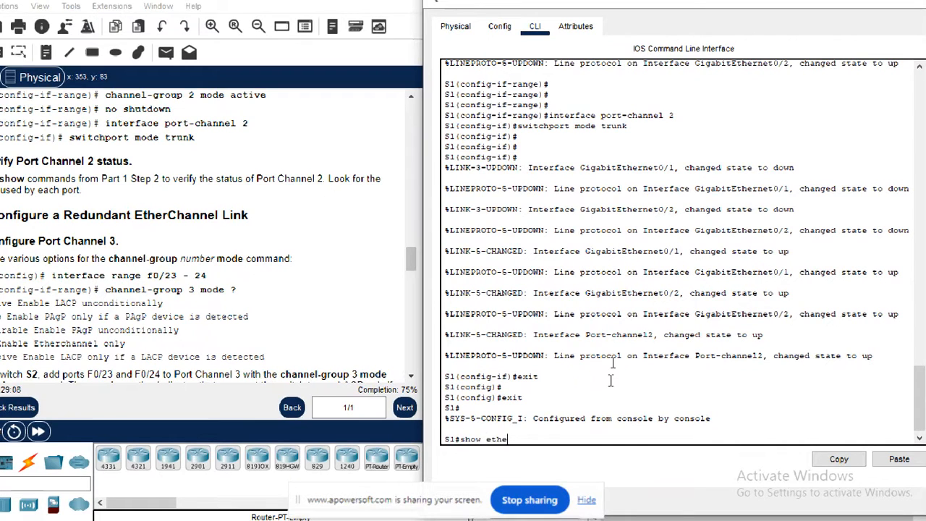
{"action": "type", "text": "rchannel summary"}
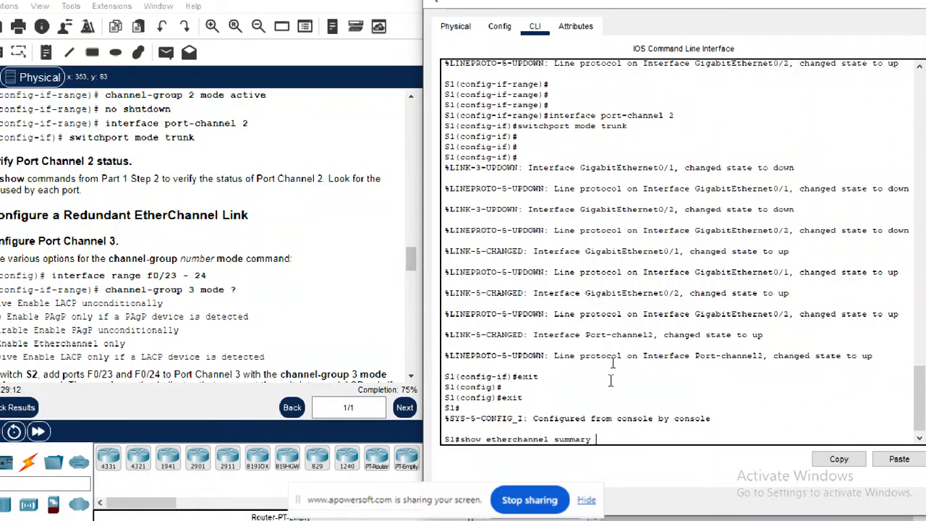
{"action": "key", "text": "Return"}
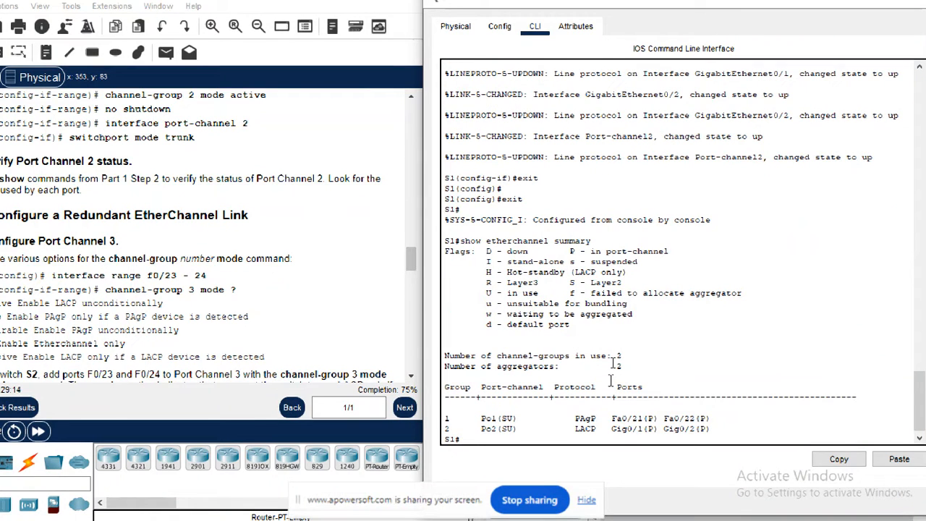
{"action": "left_click_drag", "start_coordinate": [715, 430], "coordinate": [614, 432]}
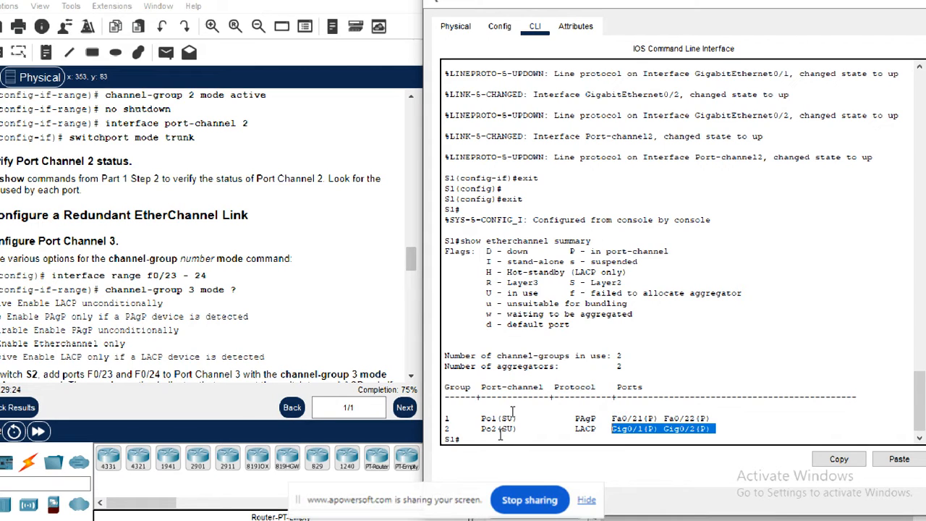
{"action": "left_click_drag", "start_coordinate": [528, 428], "coordinate": [514, 428]}
{"action": "left_click", "coordinate": [597, 429]}
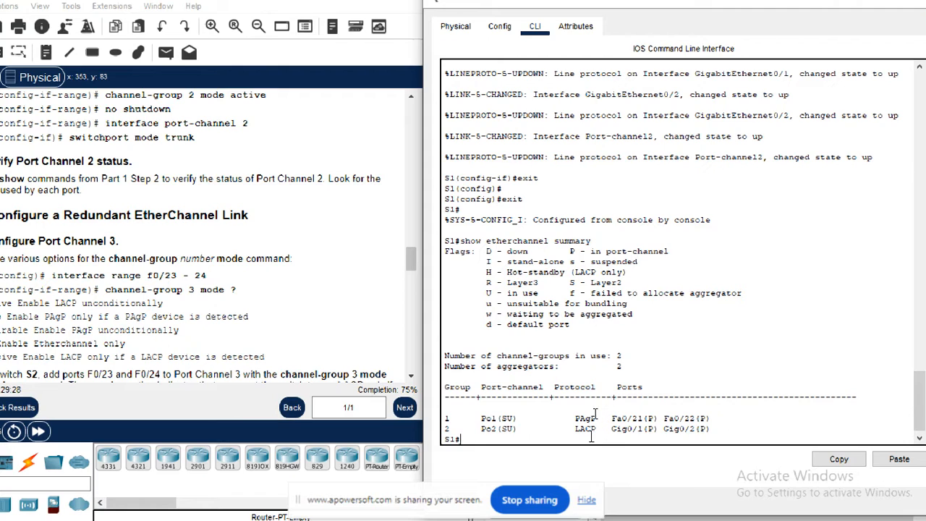
{"action": "double_click", "coordinate": [586, 429]}
{"action": "left_click_drag", "start_coordinate": [577, 429], "coordinate": [573, 432]}
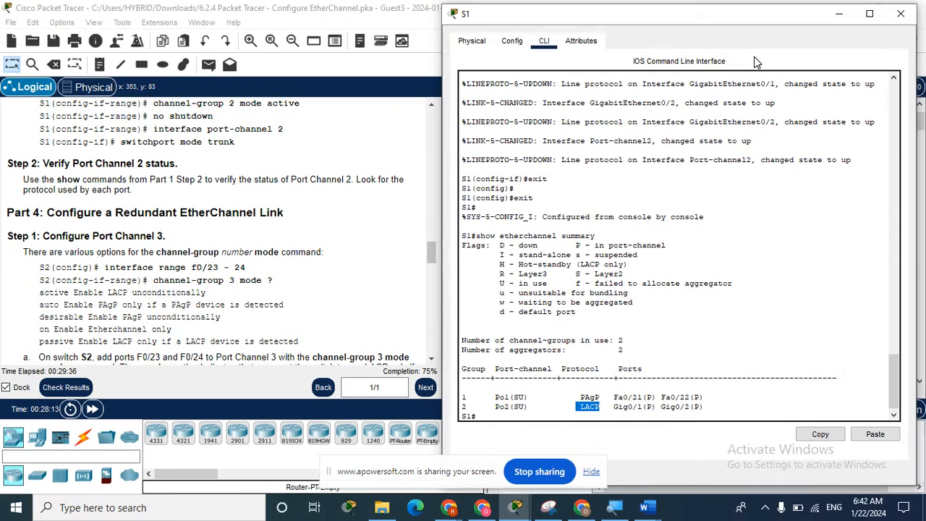
{"action": "left_click", "coordinate": [895, 23]}
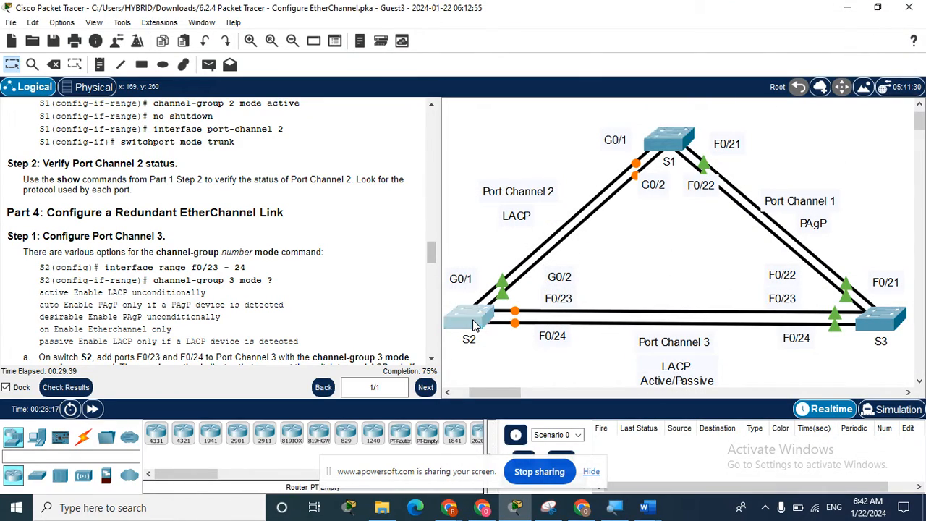
Place S2's command line beside the instructions and exit from interface configuration back to privileged EXEC mode.
{"action": "left_click", "coordinate": [477, 326]}
{"action": "left_click_drag", "start_coordinate": [555, 24], "coordinate": [765, 27]}
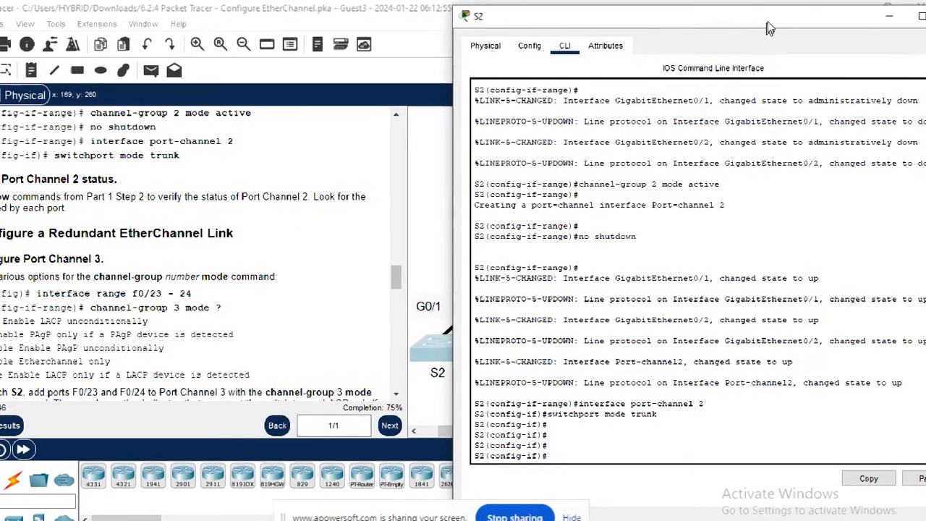
{"action": "type", "text": "exit"}
{"action": "key", "text": "Return"}
{"action": "key", "text": "Return"}
{"action": "type", "text": "exi"}
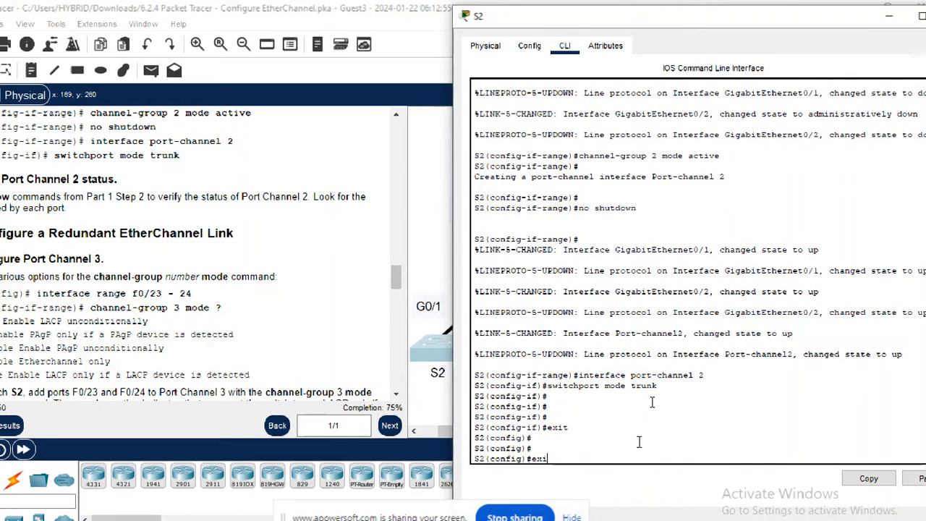
{"action": "type", "text": "t"}
{"action": "key", "text": "Return"}
Run show etherchannel summary on S2, check Port Channel 2's ports, status flags and protocol, and close the S2 window.
{"action": "type", "text": "sho"}
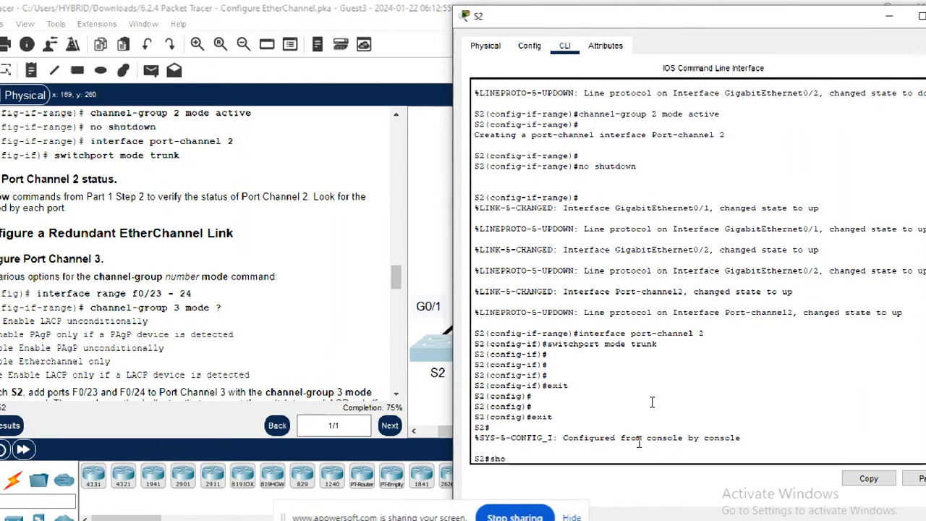
{"action": "type", "text": "w etherchannel summary"}
{"action": "key", "text": "Return"}
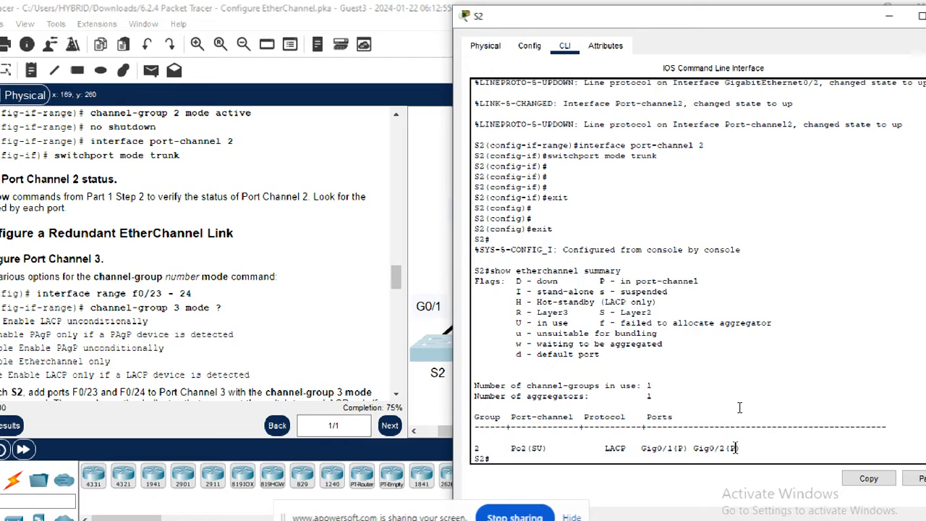
{"action": "left_click_drag", "start_coordinate": [740, 448], "coordinate": [643, 448]}
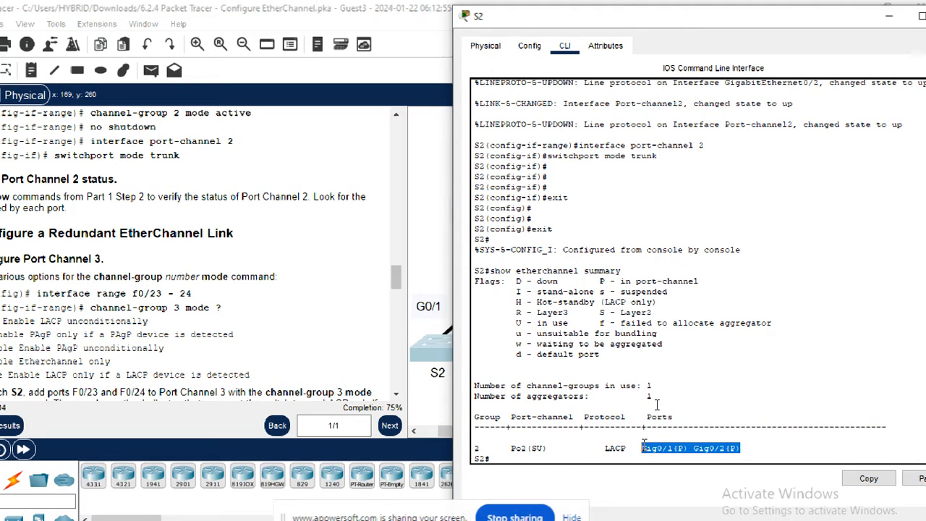
{"action": "mouse_move", "coordinate": [527, 448]}
{"action": "left_mouse_down"}
{"action": "mouse_move", "coordinate": [500, 448]}
{"action": "mouse_move", "coordinate": [550, 448]}
{"action": "mouse_move", "coordinate": [531, 448]}
{"action": "left_mouse_up"}
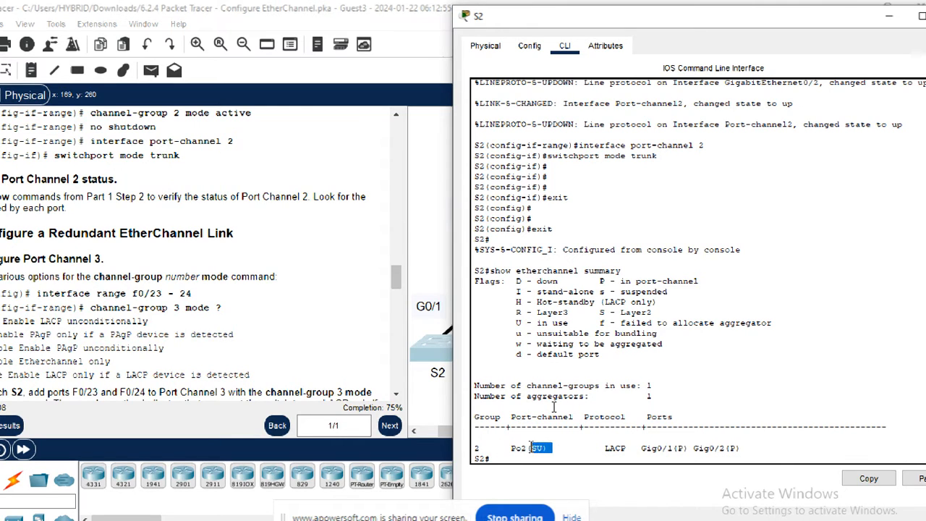
{"action": "left_click", "coordinate": [592, 292]}
{"action": "left_click_drag", "start_coordinate": [574, 323], "coordinate": [528, 321]}
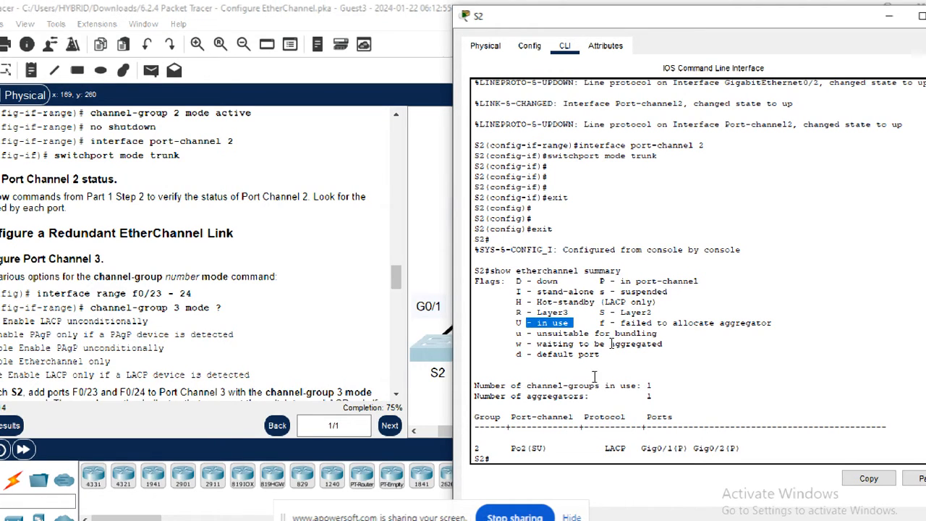
{"action": "left_click_drag", "start_coordinate": [634, 449], "coordinate": [600, 449]}
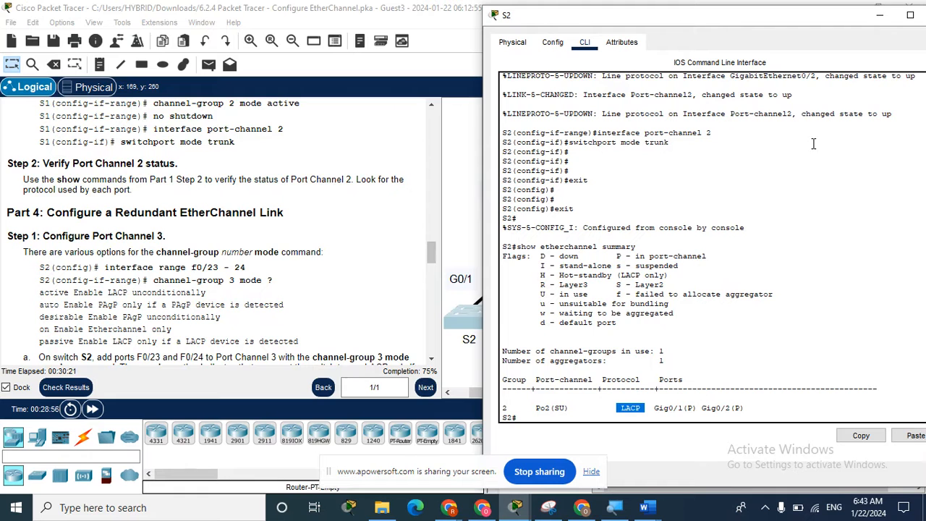
{"action": "left_click_drag", "start_coordinate": [854, 16], "coordinate": [776, 49]}
{"action": "left_click", "coordinate": [863, 48]}
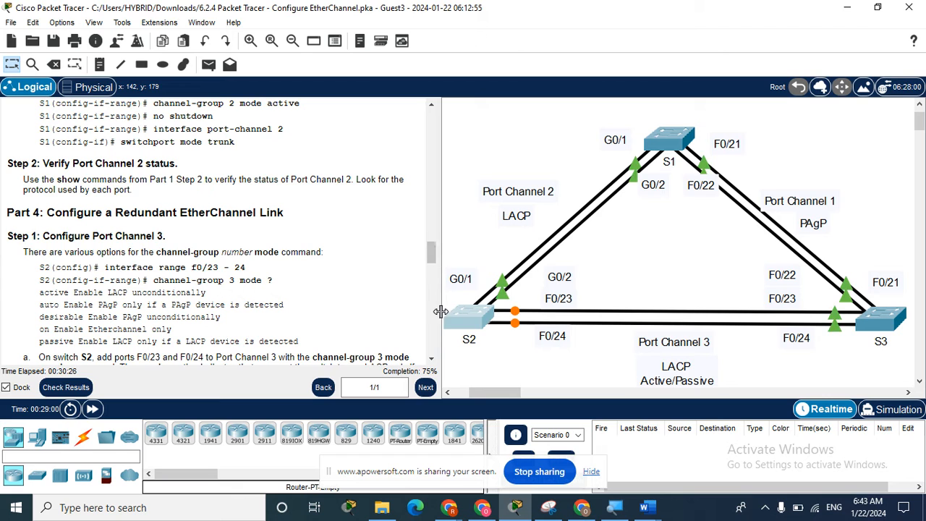
Review the Part 4 instructions for configuring Port Channel 3 and place S2's command line beside them.
{"action": "left_click", "coordinate": [432, 359]}
{"action": "left_click", "coordinate": [431, 359]}
{"action": "left_click", "coordinate": [431, 360]}
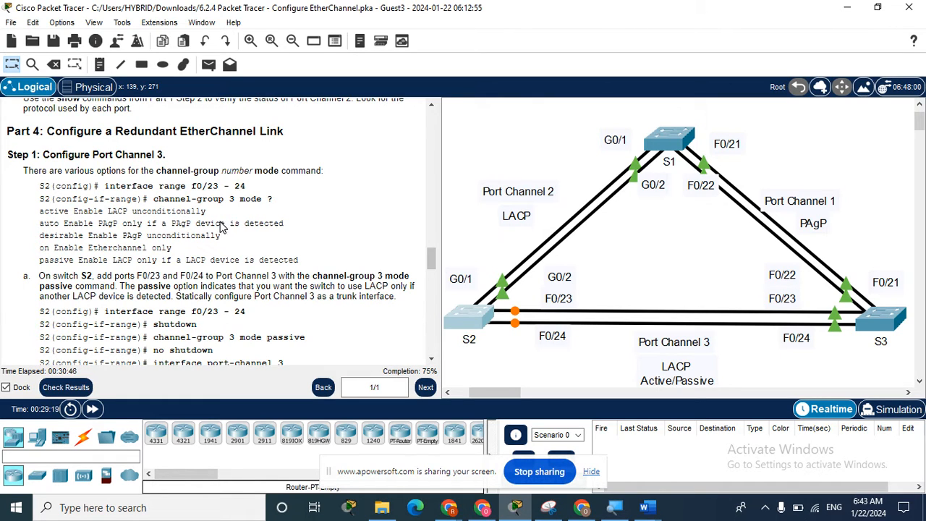
{"action": "scroll", "coordinate": [431, 362], "scroll_direction": "down", "scroll_amount": 5}
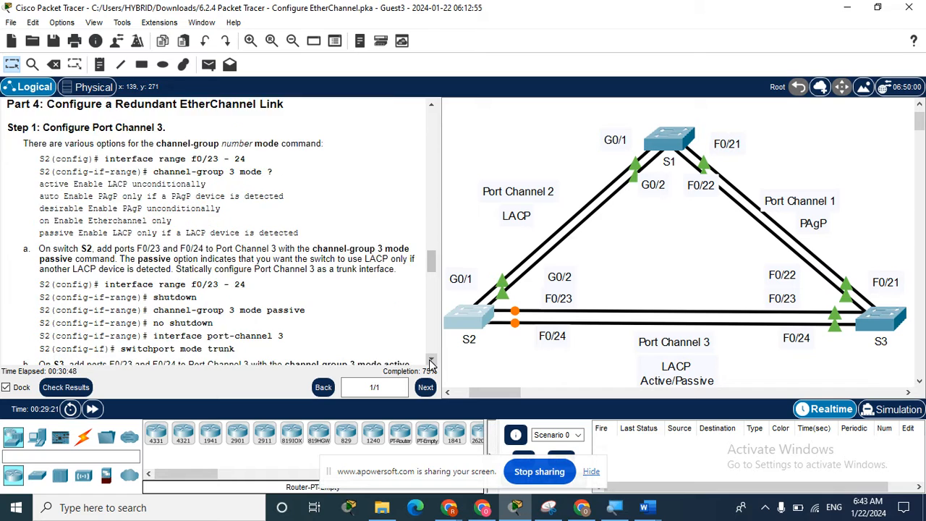
{"action": "scroll", "coordinate": [431, 364], "scroll_direction": "down", "scroll_amount": 3}
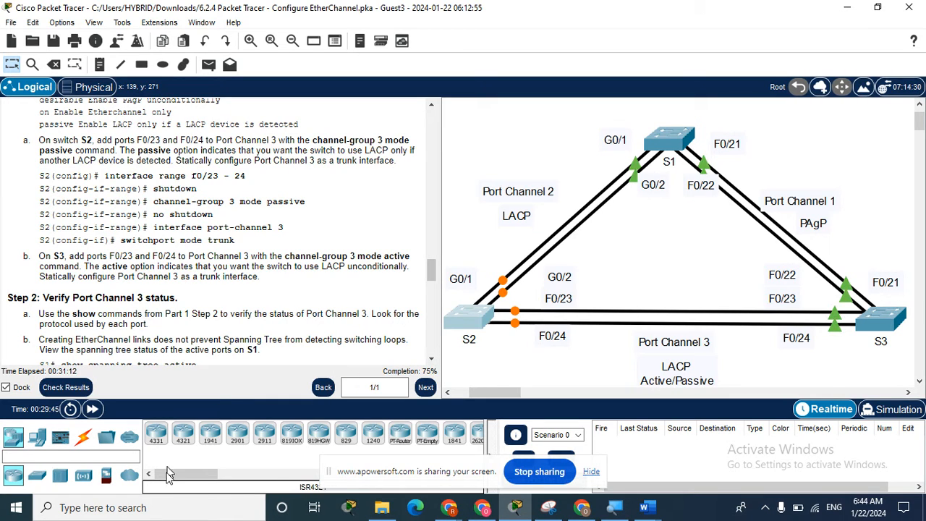
{"action": "left_click", "coordinate": [467, 323]}
{"action": "left_click_drag", "start_coordinate": [496, 33], "coordinate": [707, 22]}
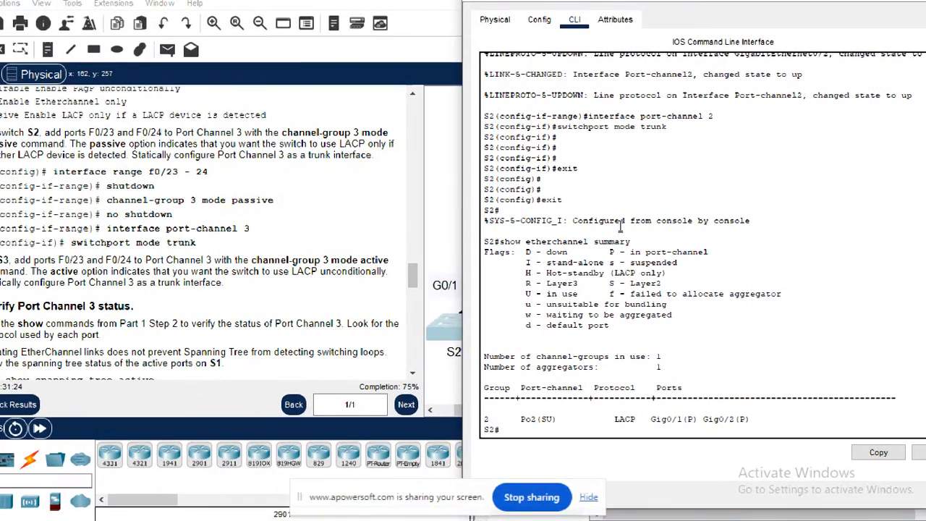
Enter global configuration mode on S2 with configure terminal.
{"action": "type", "text": "conf"}
{"action": "key", "text": "BackSpace"}
{"action": "key", "text": "BackSpace"}
{"action": "key", "text": "BackSpace"}
{"action": "key", "text": "BackSpace"}
{"action": "key", "text": "Return"}
{"action": "key", "text": "Return"}
{"action": "key", "text": "Return"}
{"action": "type", "text": "configur"}
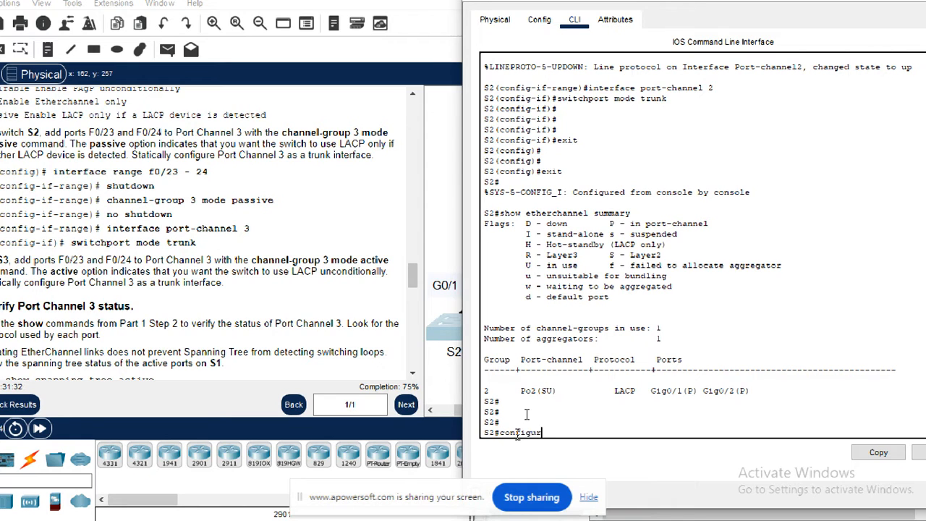
{"action": "type", "text": "e terminal"}
{"action": "key", "text": "Return"}
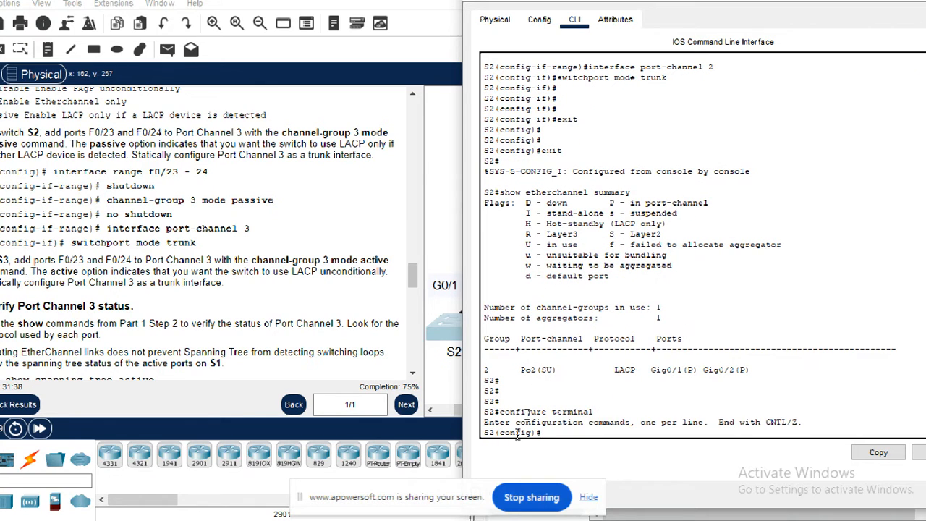
Select interface range f0/23-24 on S2 and shut both ports down.
{"action": "type", "text": "interface"}
{"action": "type", "text": "range f0/23-24"}
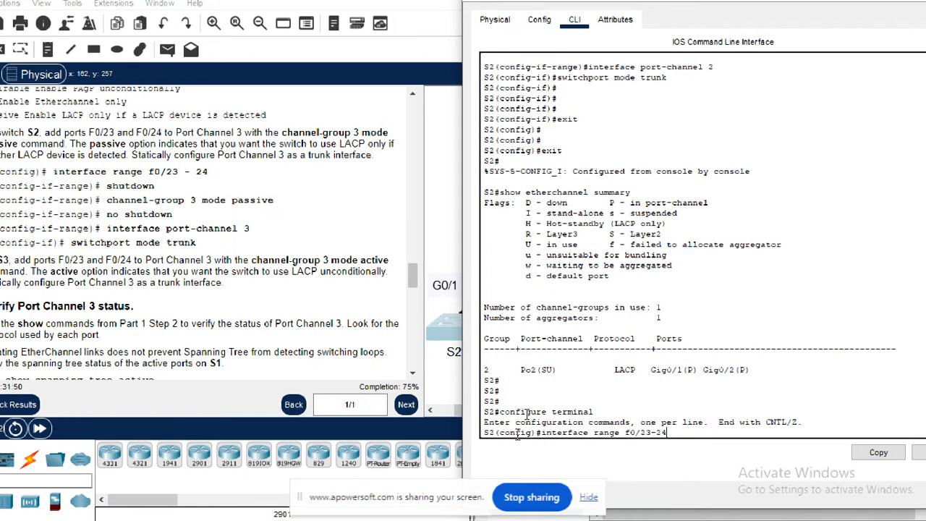
{"action": "key", "text": "Return"}
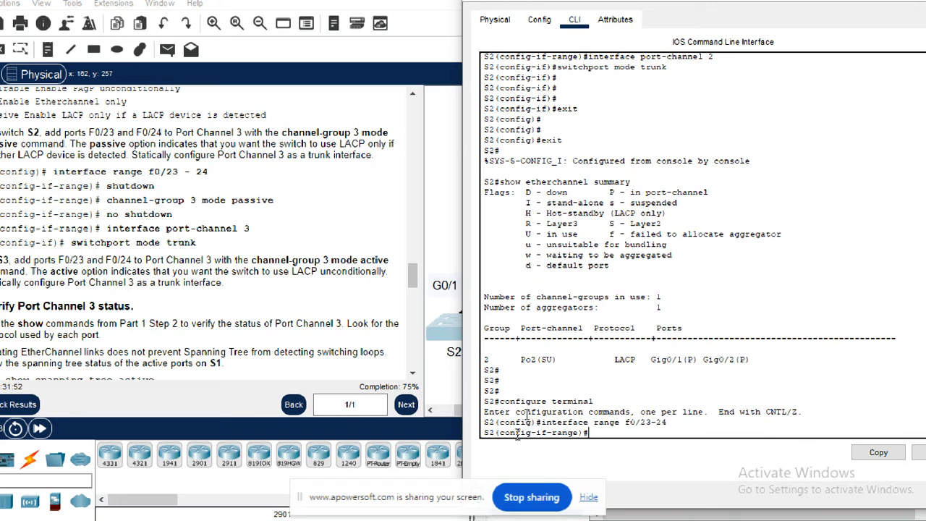
{"action": "type", "text": "shutdown"}
{"action": "key", "text": "Return"}
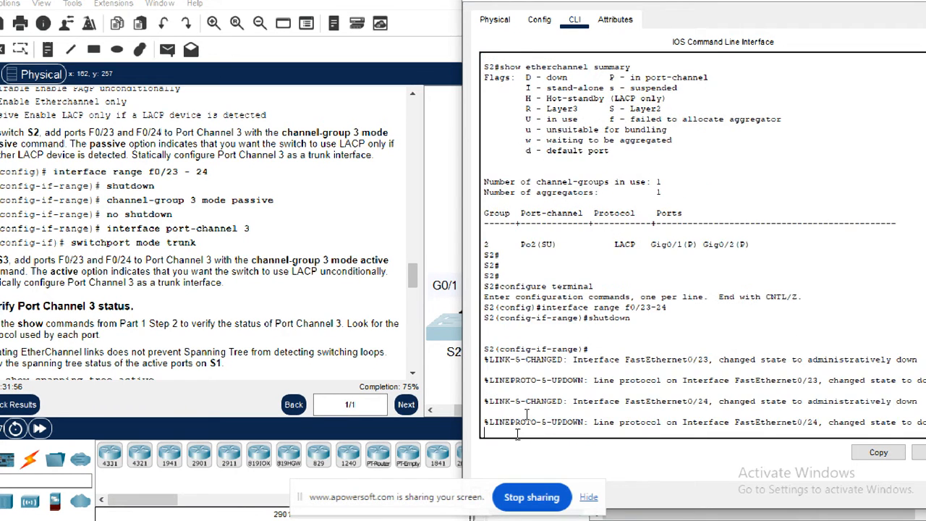
Assign S2's F0/23 and F0/24 to channel-group 3 mode passive and re-enable them with no shutdown.
{"action": "type", "text": "cha"}
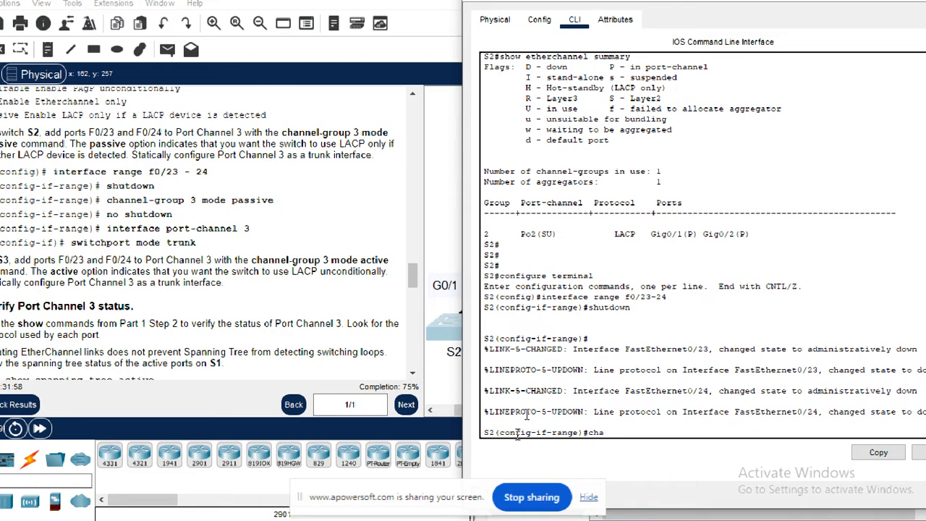
{"action": "type", "text": "nnel-group 3 mode passive"}
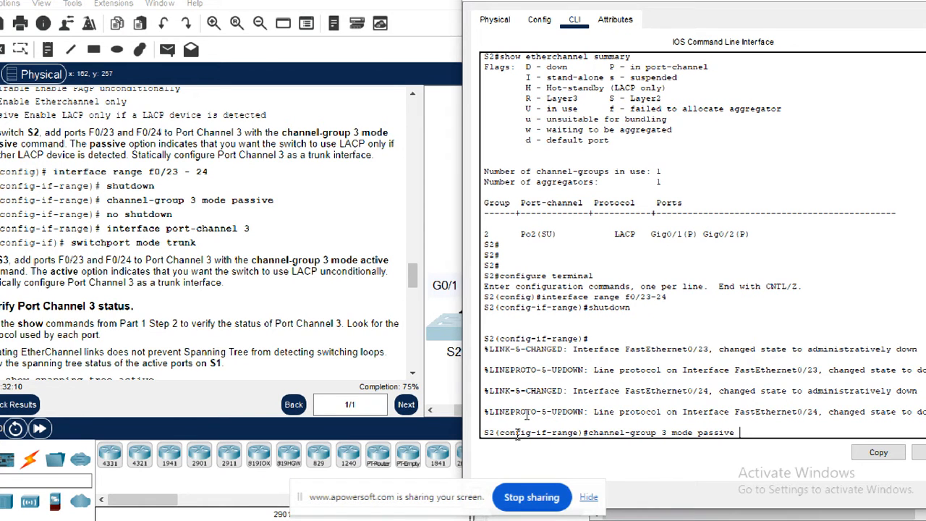
{"action": "key", "text": "Return"}
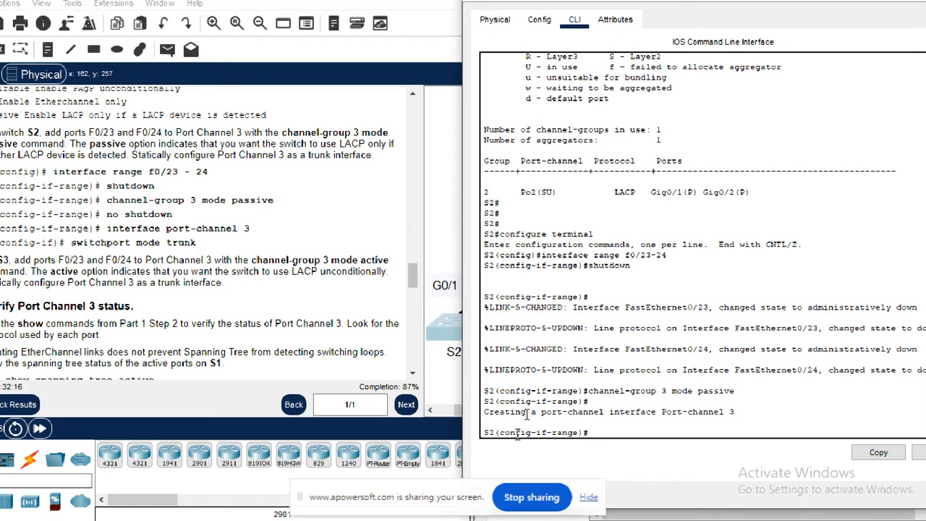
{"action": "type", "text": "no shutdown"}
{"action": "key", "text": "Return"}
{"action": "key", "text": "Return"}
{"action": "key", "text": "Return"}
{"action": "key", "text": "Return"}
{"action": "key", "text": "Return"}
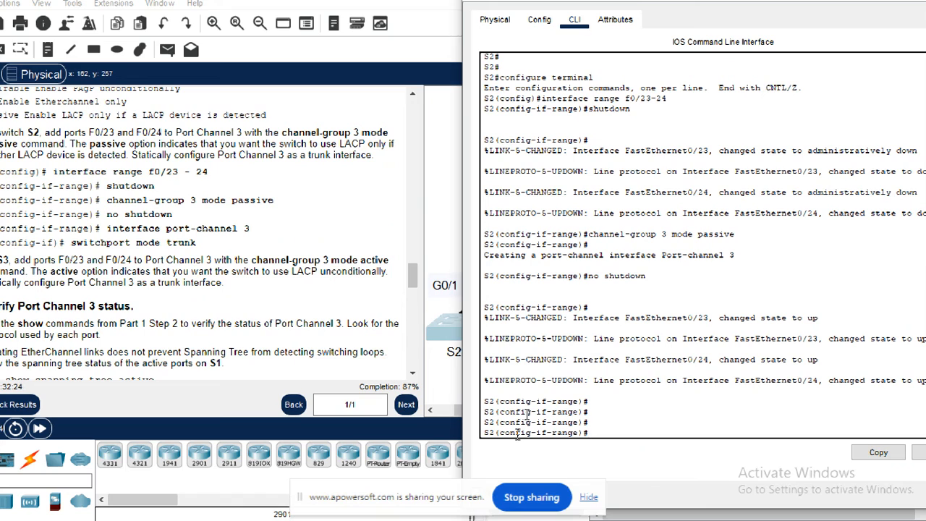
Set S2's interface port-channel 3 to switchport mode trunk and close the S2 window.
{"action": "type", "text": "interface port-channel 3"}
{"action": "key", "text": "Return"}
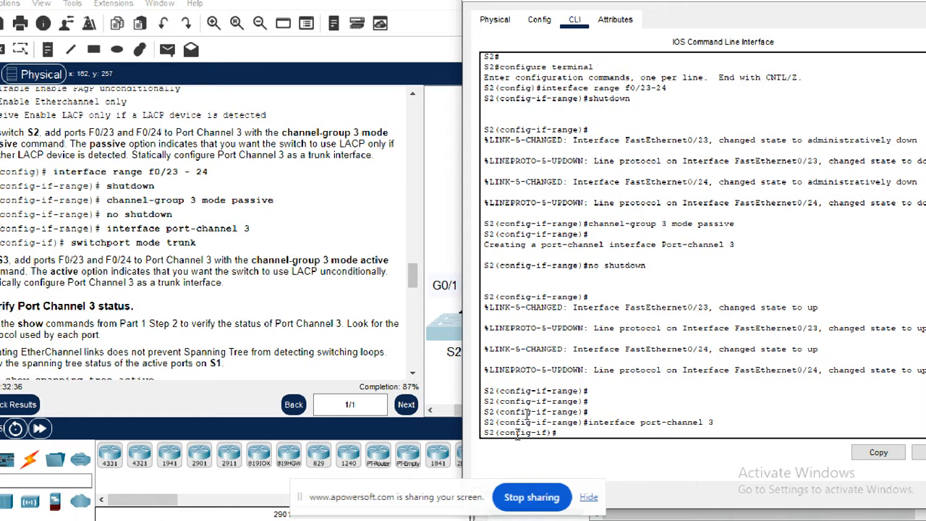
{"action": "type", "text": "switchport mode trunk"}
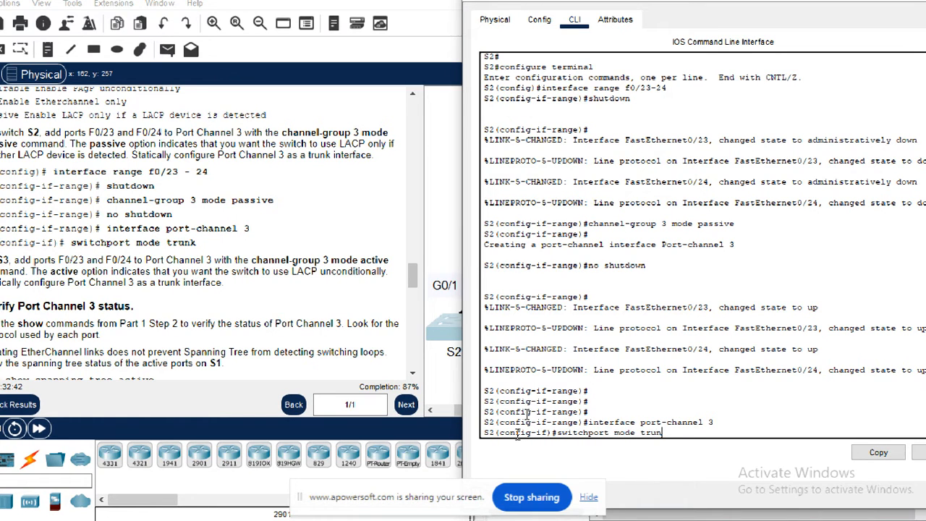
{"action": "key", "text": "Return"}
{"action": "key", "text": "Return"}
{"action": "key", "text": "Return"}
{"action": "key", "text": "Return"}
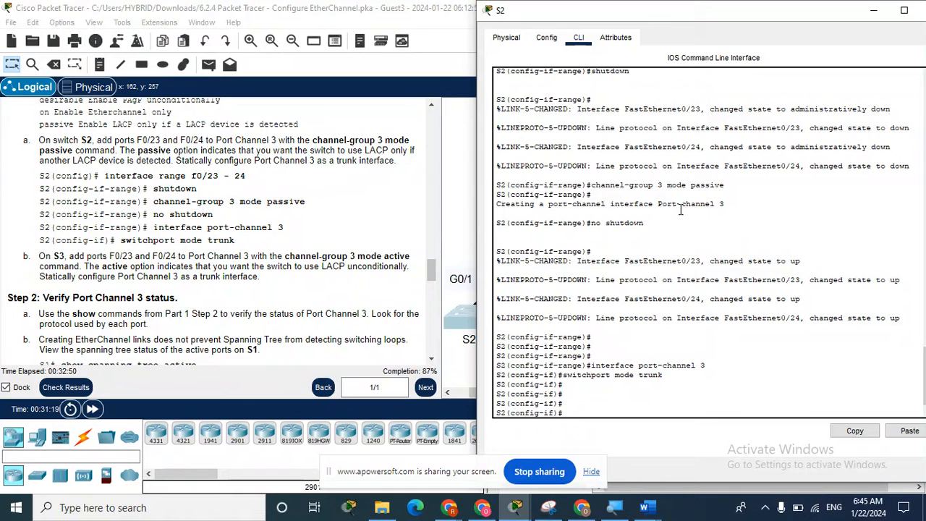
{"action": "left_click_drag", "start_coordinate": [724, 11], "coordinate": [590, 130]}
{"action": "left_click", "coordinate": [799, 128]}
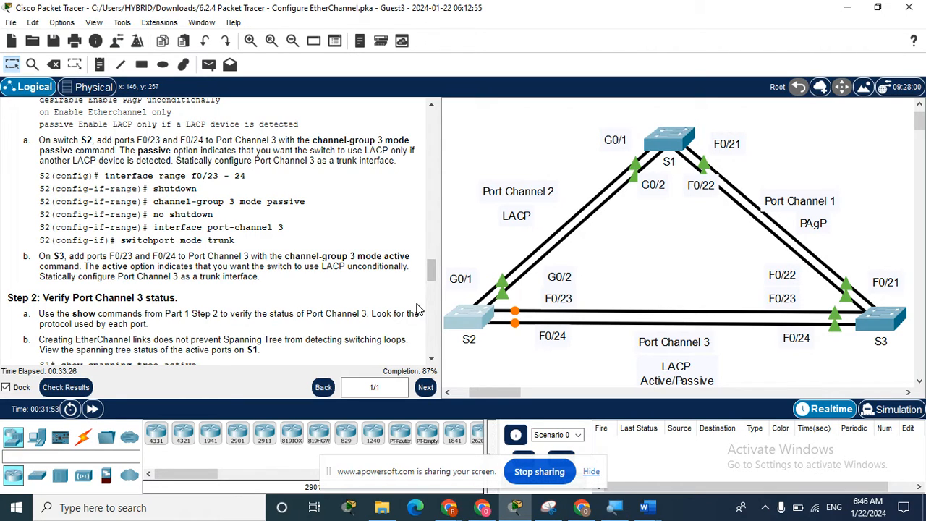
Open S3's command line beside the instructions and enter global configuration mode with enable and configure terminal.
{"action": "left_click", "coordinate": [882, 324]}
{"action": "left_click_drag", "start_coordinate": [581, 31], "coordinate": [740, 29]}
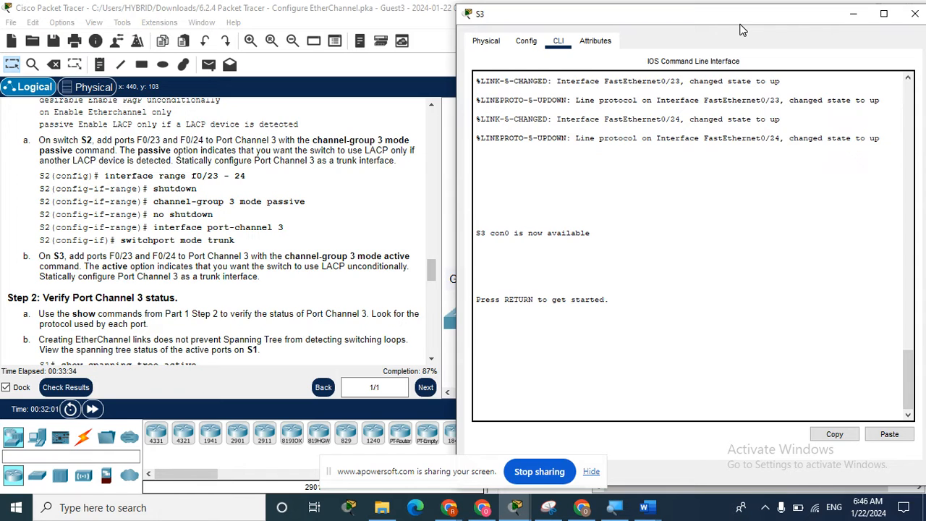
{"action": "double_click", "coordinate": [676, 232]}
{"action": "key", "text": "Return"}
{"action": "type", "text": "enable"}
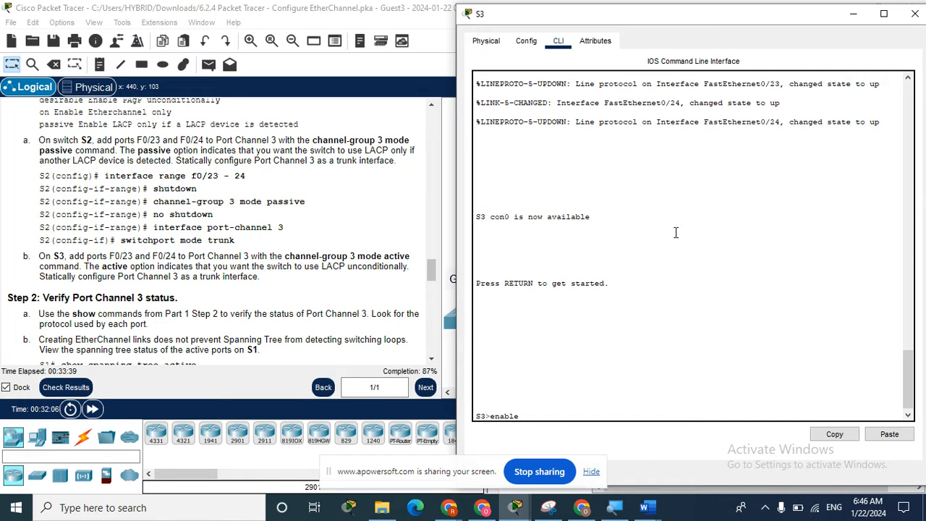
{"action": "key", "text": "Return"}
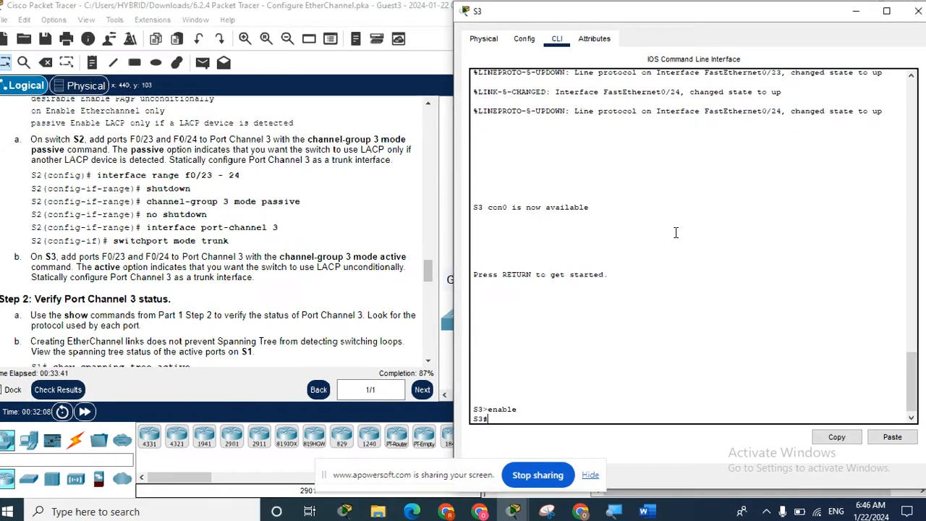
{"action": "type", "text": "con"}
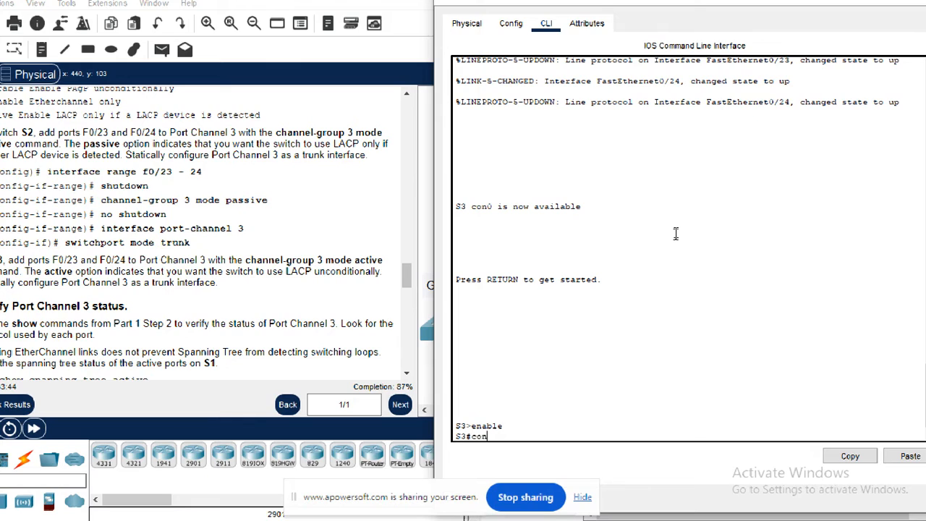
{"action": "type", "text": "figure terminal"}
{"action": "key", "text": "Return"}
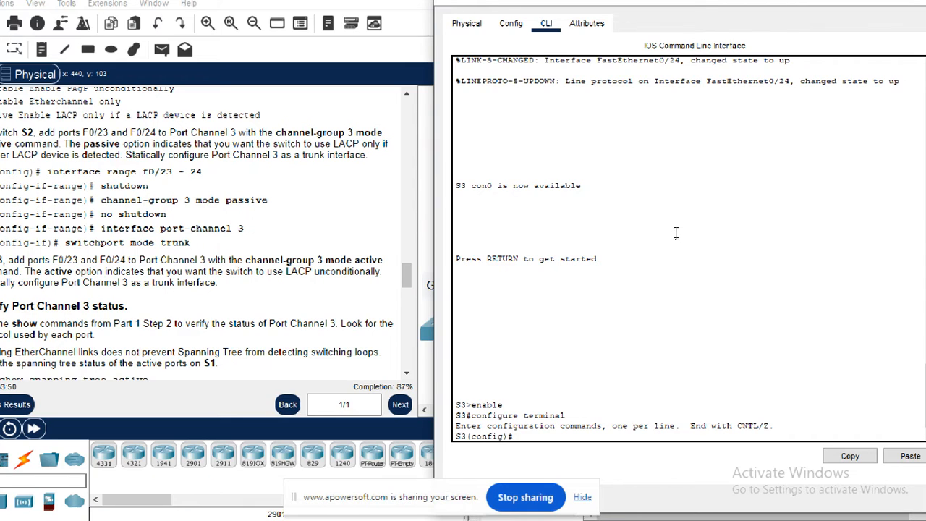
Select interface range f0/23-24 on S3 and shut both ports down.
{"action": "type", "text": "interface range f0/"}
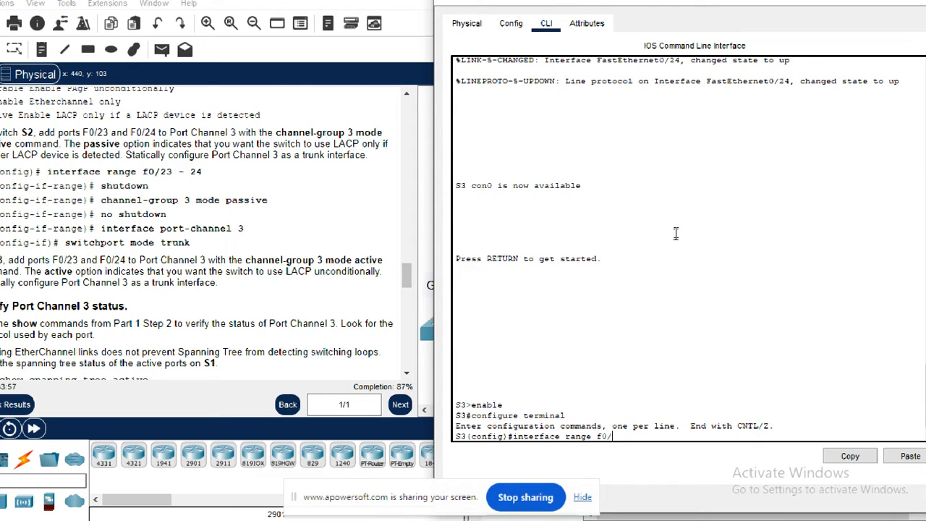
{"action": "type", "text": "23-24"}
{"action": "key", "text": "Return"}
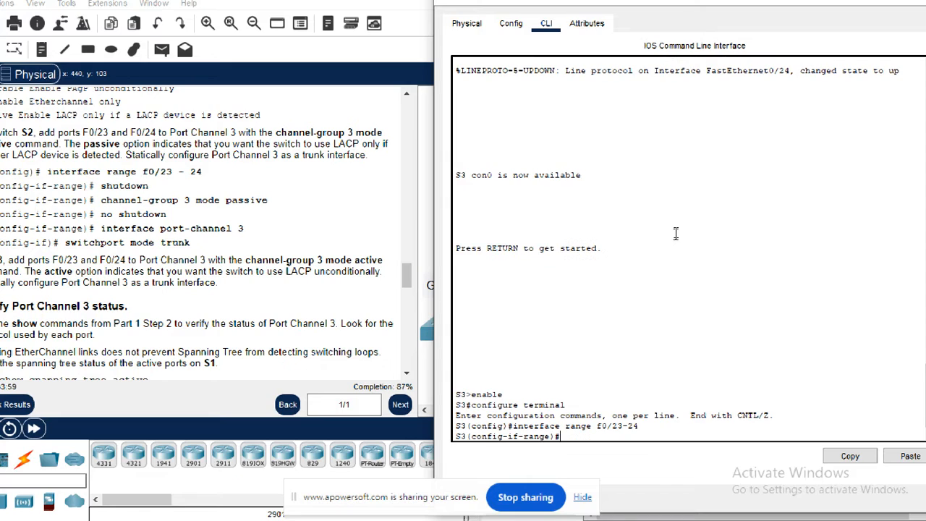
{"action": "type", "text": "switch"}
{"action": "key", "text": "BackSpace"}
{"action": "key", "text": "BackSpace"}
{"action": "key", "text": "BackSpace"}
{"action": "key", "text": "BackSpace"}
{"action": "key", "text": "BackSpace"}
{"action": "key", "text": "BackSpace"}
{"action": "type", "text": "shutdown"}
{"action": "key", "text": "Return"}
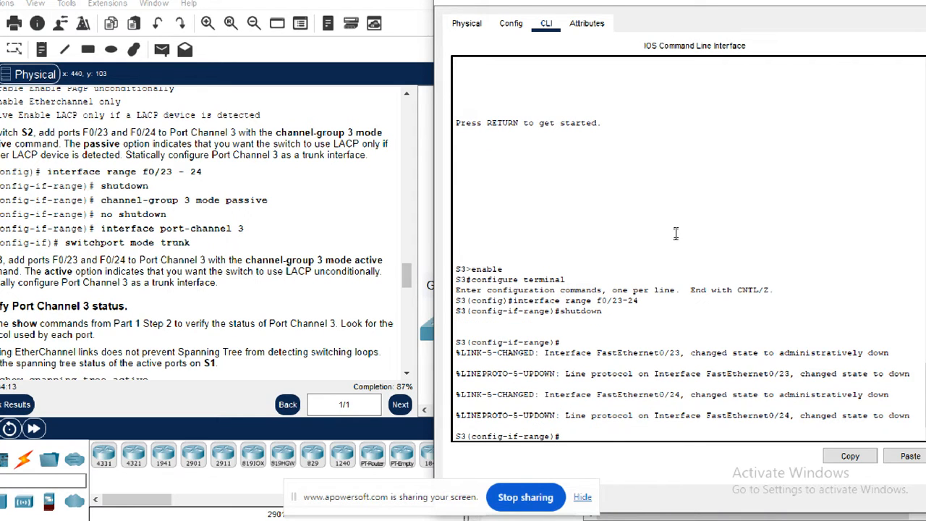
Assign S3's F0/23 and F0/24 to Port Channel 3 with channel-group 3 mode active.
{"action": "type", "text": "channel-group mo"}
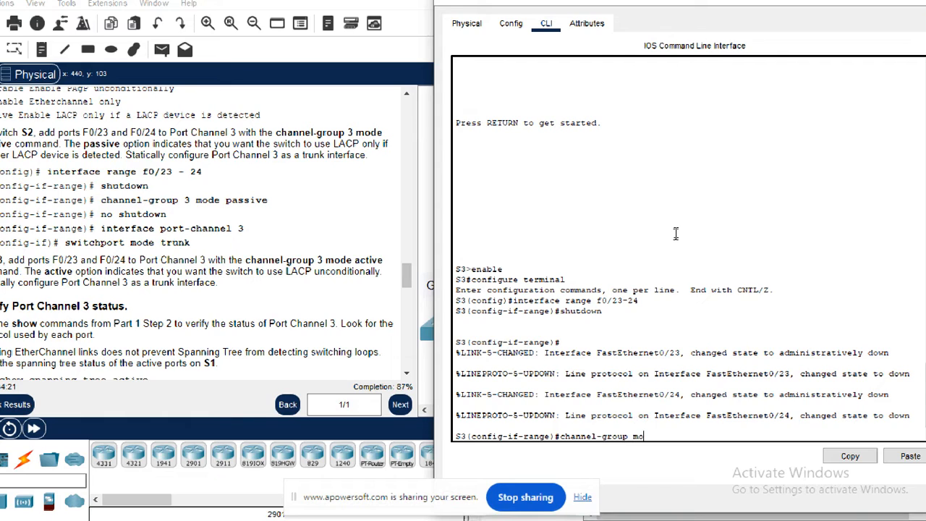
{"action": "type", "text": "de active"}
{"action": "key", "text": "Return"}
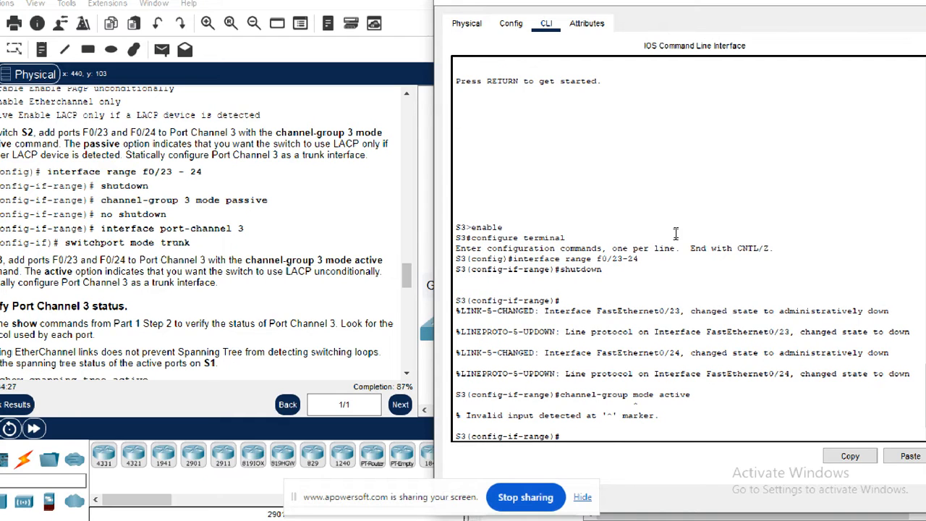
{"action": "key", "text": "Up"}
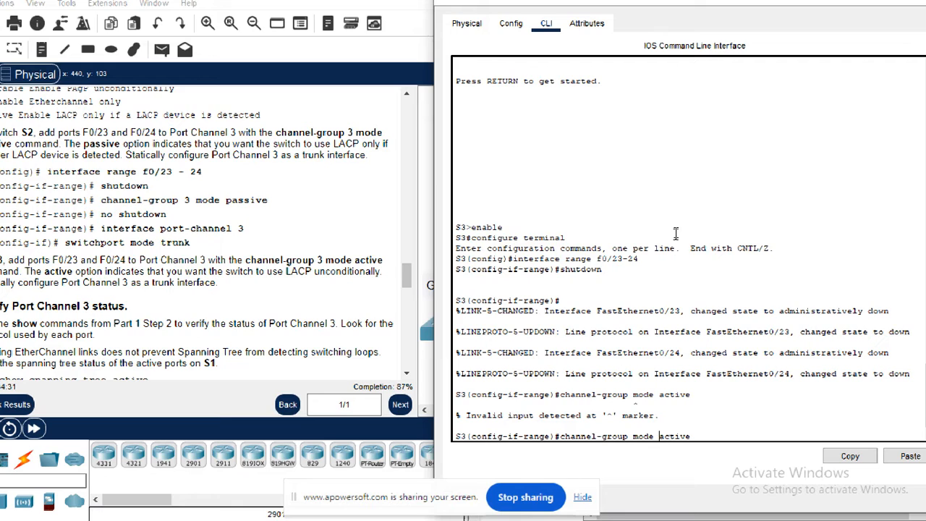
{"action": "key", "text": "Left"}
{"action": "key", "text": "Left"}
{"action": "key", "text": "Left"}
{"action": "key", "text": "Left"}
{"action": "type", "text": "3"}
{"action": "key", "text": "Return"}
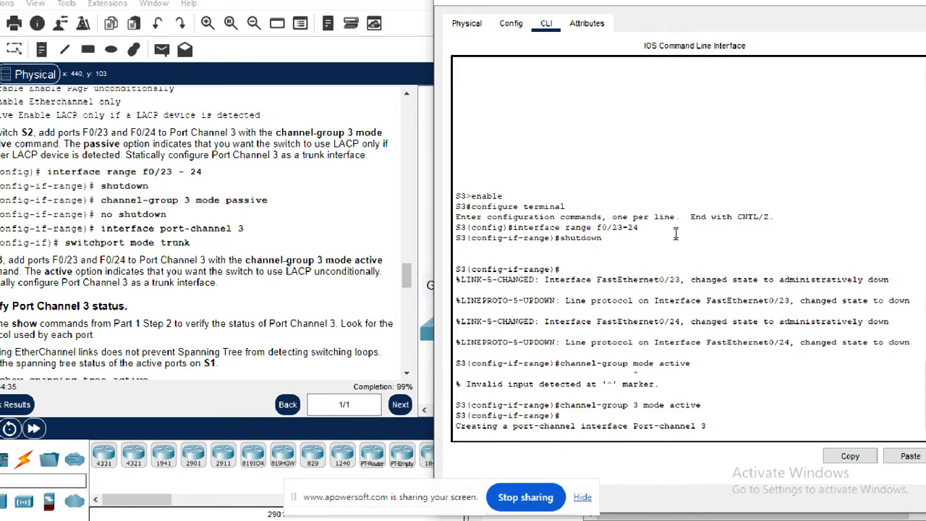
{"action": "key", "text": "Return"}
{"action": "key", "text": "Return"}
{"action": "key", "text": "Return"}
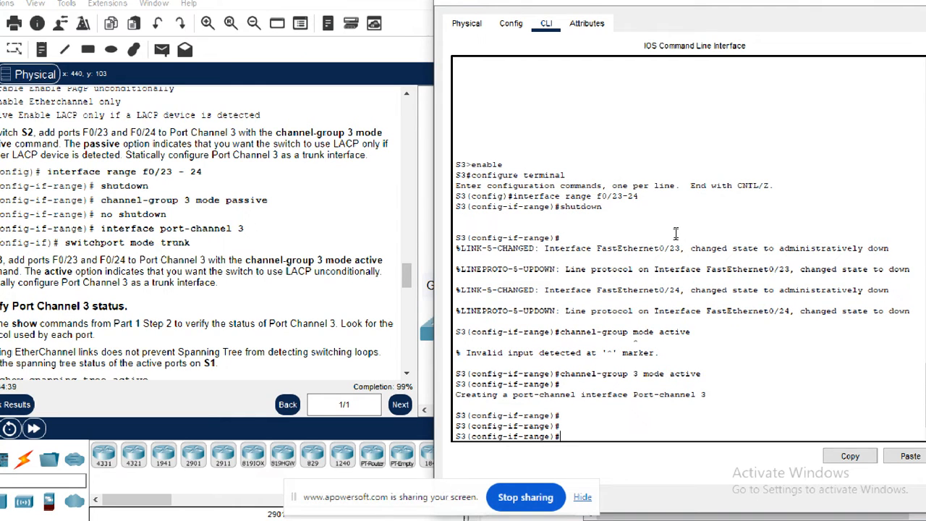
Set S3's interface port-channel 3 to switchport mode trunk.
{"action": "type", "text": "interface port-chann"}
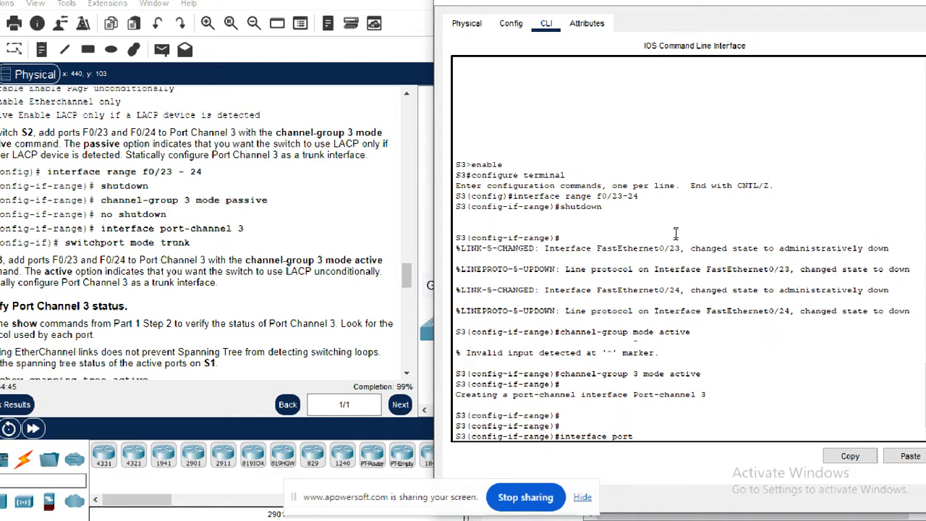
{"action": "type", "text": "el 3"}
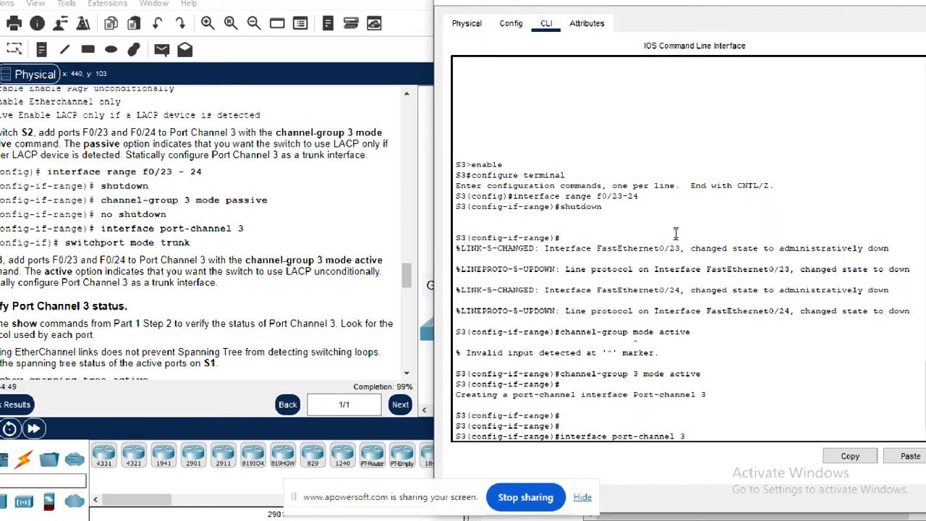
{"action": "key", "text": "Return"}
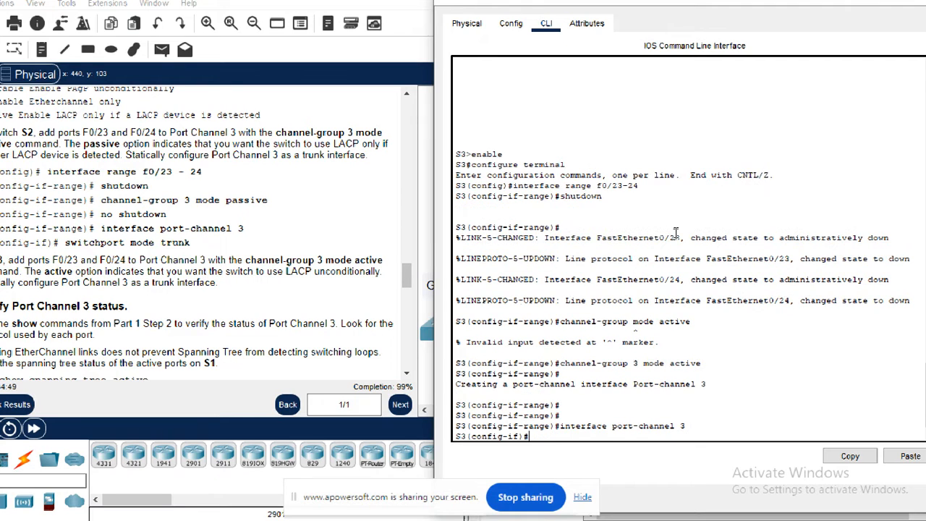
{"action": "type", "text": "switchport mode trunk"}
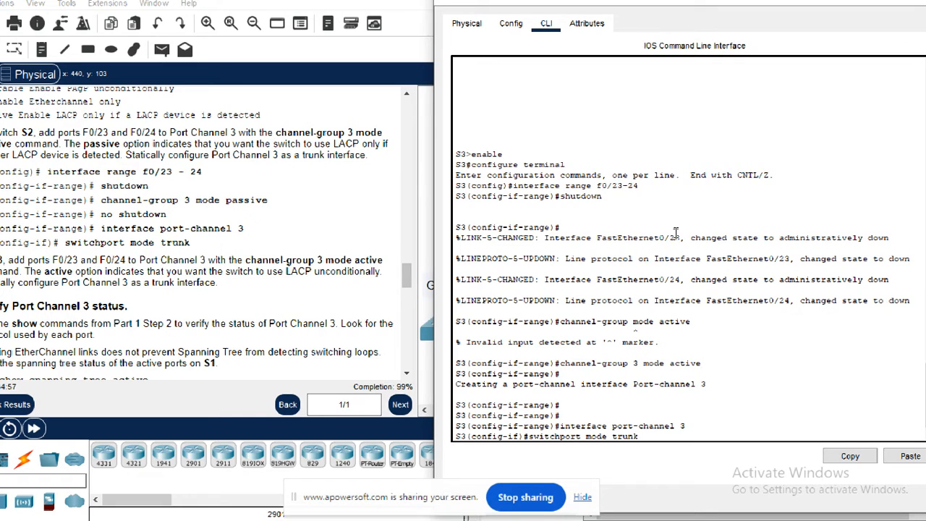
{"action": "key", "text": "Return"}
{"action": "key", "text": "Return"}
{"action": "key", "text": "Return"}
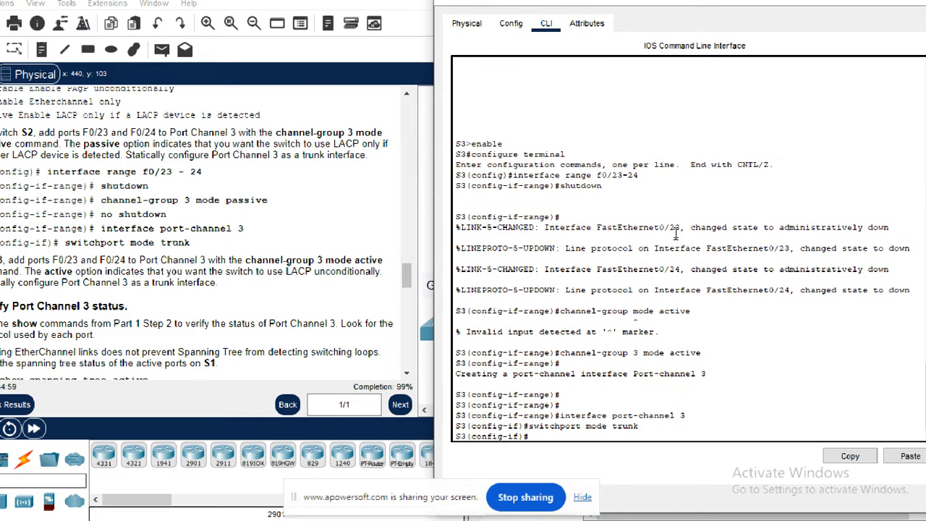
Try to select S3's ports with interface f0/23-24.
{"action": "type", "text": "no"}
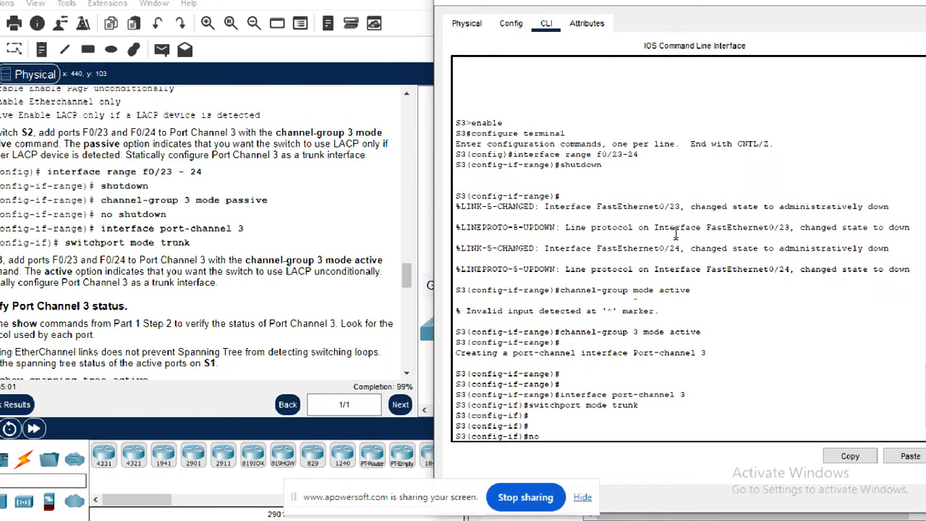
{"action": "key", "text": "BackSpace"}
{"action": "key", "text": "BackSpace"}
{"action": "key", "text": "Return"}
{"action": "key", "text": "Return"}
{"action": "key", "text": "Return"}
{"action": "type", "text": "interface"}
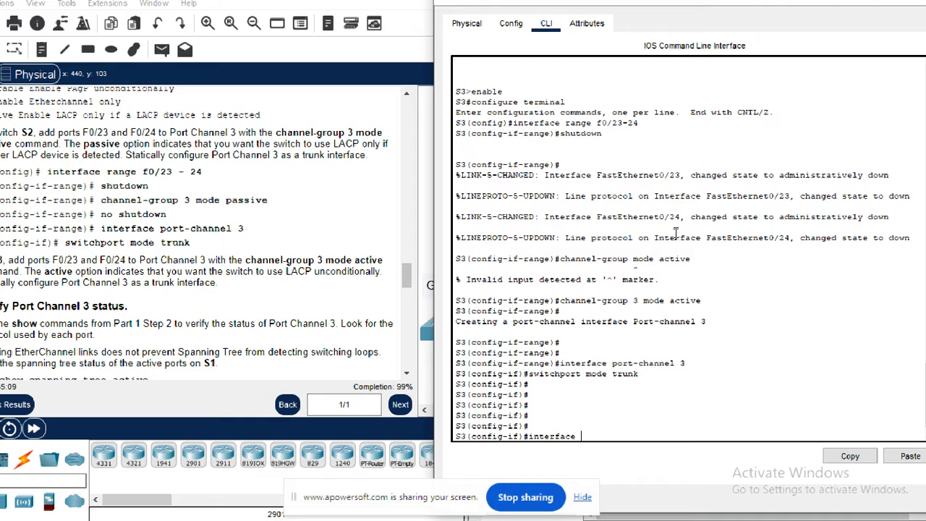
{"action": "type", "text": " f0/23-24"}
{"action": "key", "text": "Return"}
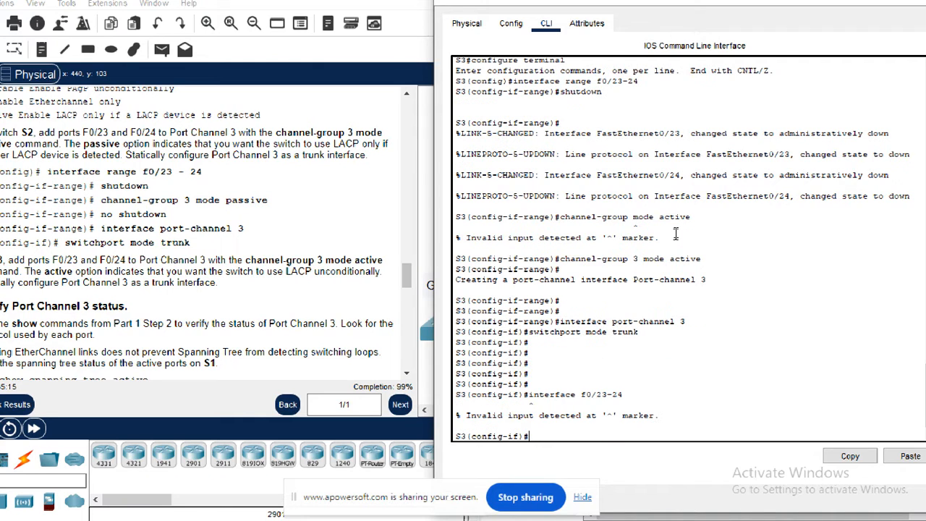
Select interface range f0/23-24 on S3, re-enable both ports with no shutdown, and close the S3 window.
{"action": "type", "text": "interface range f0/2"}
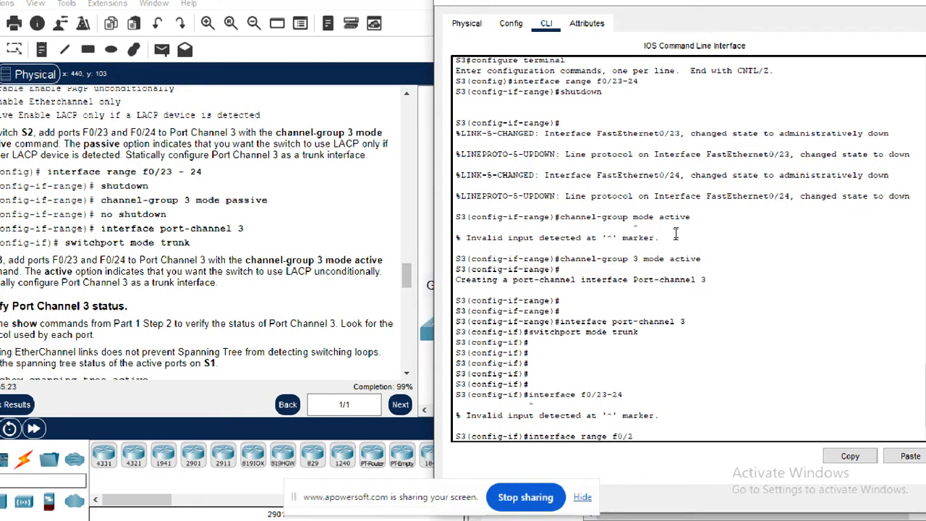
{"action": "type", "text": "3-24"}
{"action": "key", "text": "Return"}
{"action": "type", "text": "no shu"}
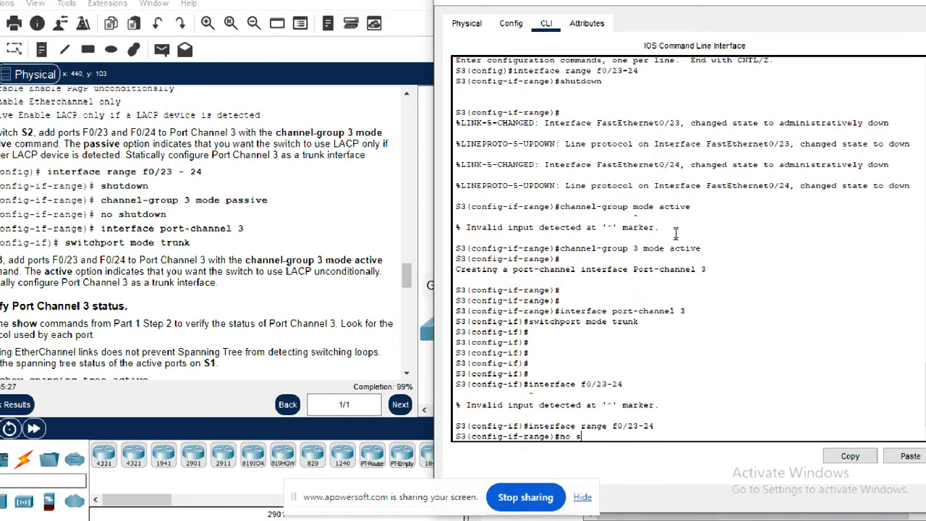
{"action": "type", "text": "tdown"}
{"action": "key", "text": "Return"}
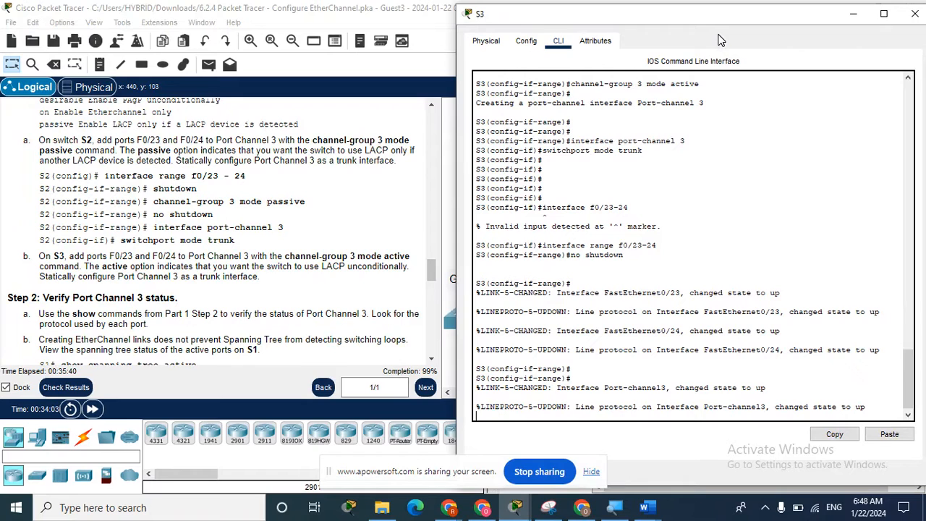
{"action": "left_click", "coordinate": [915, 15]}
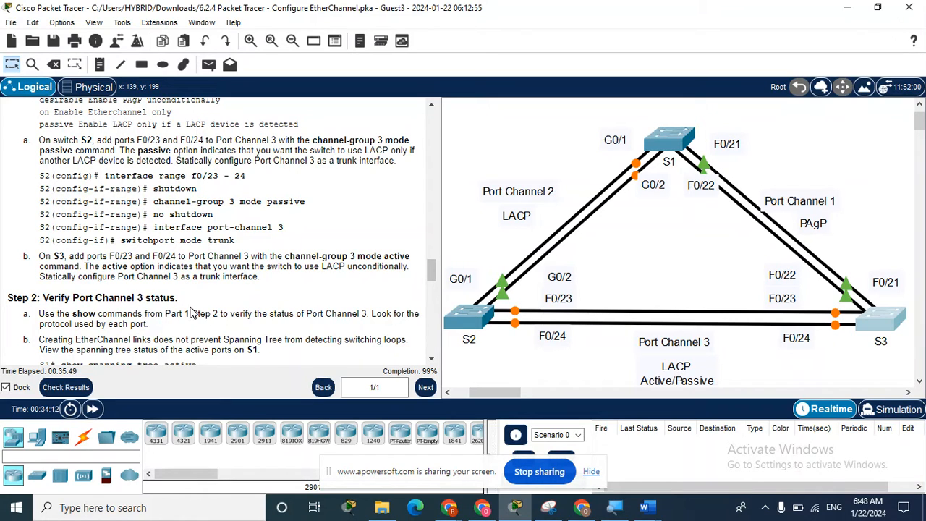
Bring up the Step 2 instructions for verifying Port Channel 3 and place S2's active command line beside them.
{"action": "left_click_drag", "start_coordinate": [426, 266], "coordinate": [434, 289]}
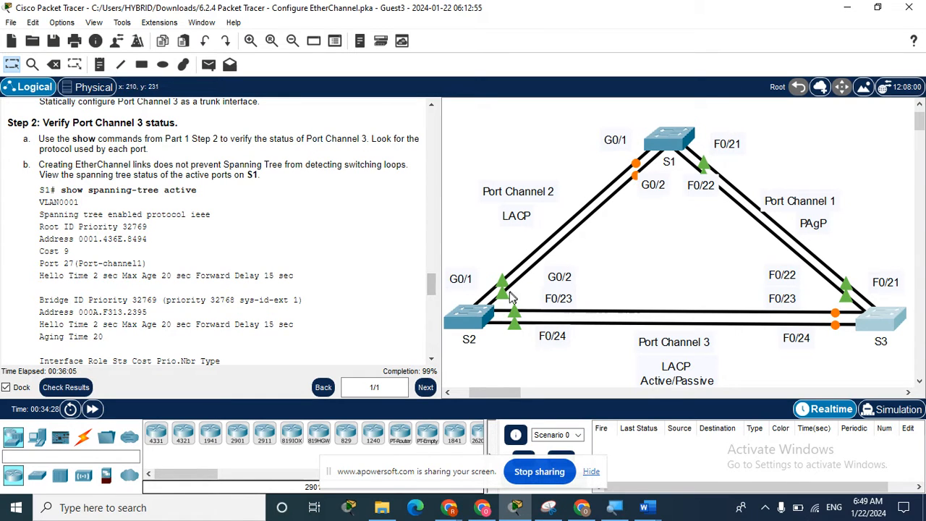
{"action": "left_click", "coordinate": [477, 319]}
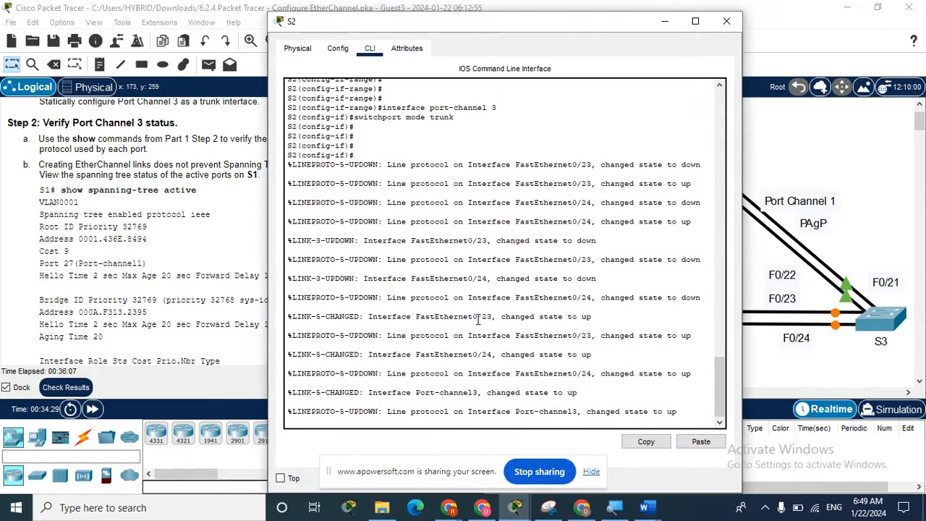
{"action": "left_click_drag", "start_coordinate": [645, 32], "coordinate": [827, 2]}
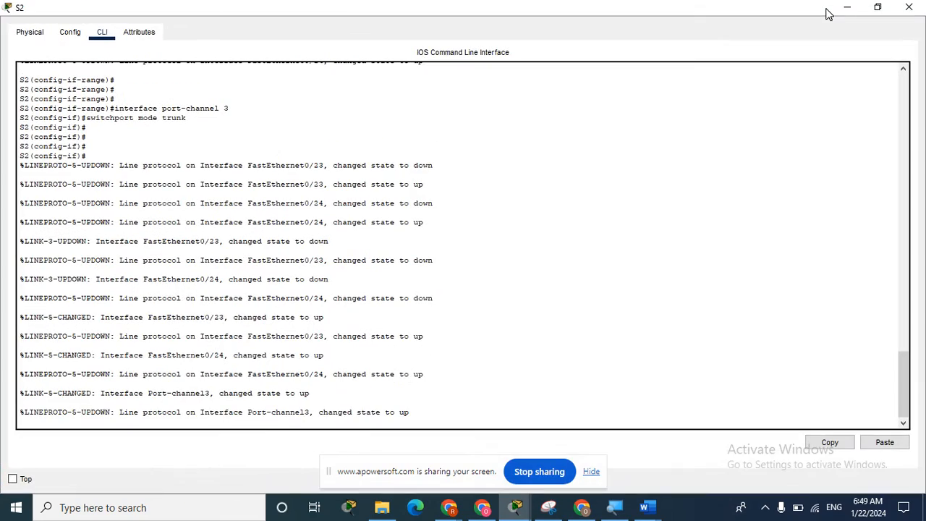
{"action": "left_click", "coordinate": [878, 13]}
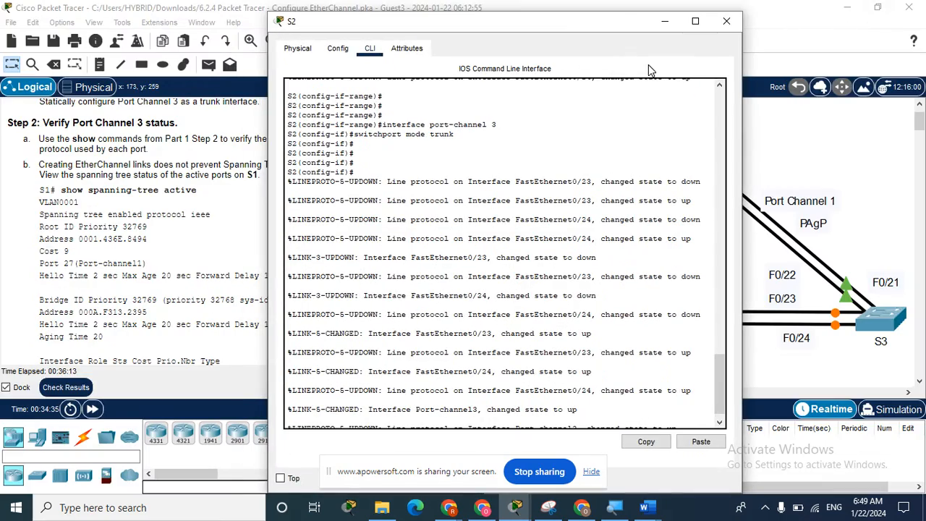
{"action": "left_click_drag", "start_coordinate": [551, 22], "coordinate": [769, 17]}
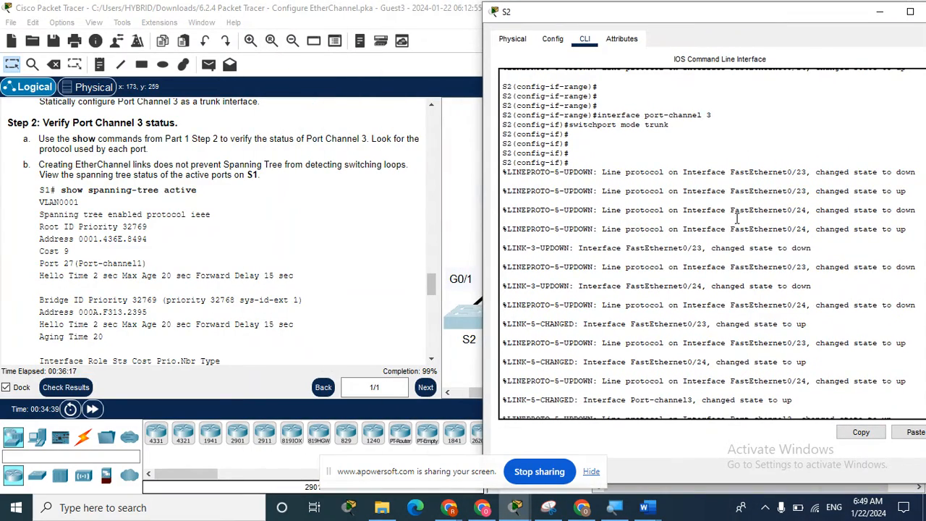
{"action": "key", "text": "Return"}
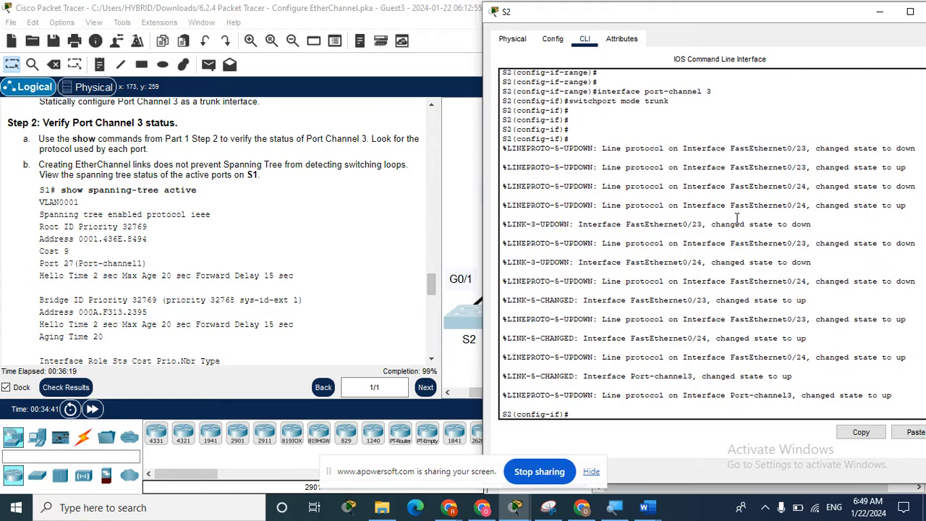
Exit S2's interface and global configuration modes to return to the privileged EXEC prompt.
{"action": "key", "text": "Return"}
{"action": "key", "text": "Return"}
{"action": "key", "text": "Return"}
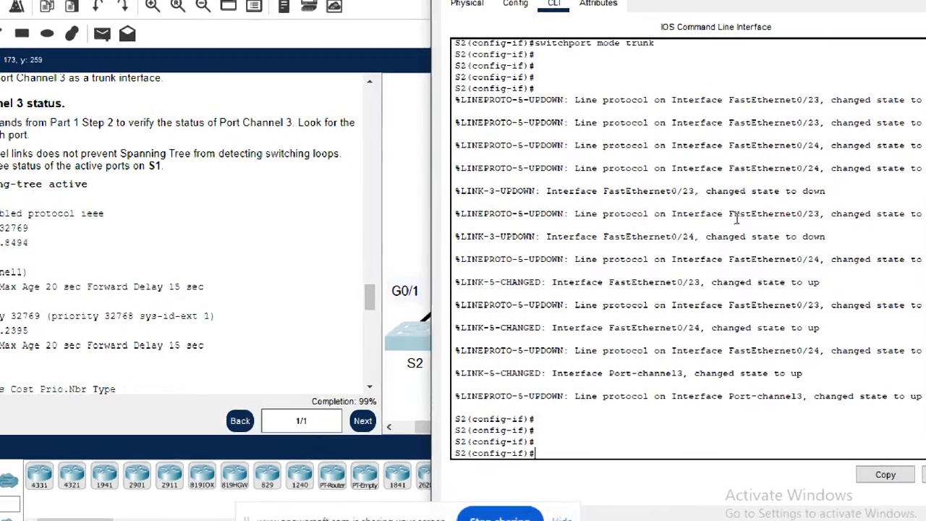
{"action": "type", "text": "exit"}
{"action": "key", "text": "Return"}
{"action": "type", "text": "exit"}
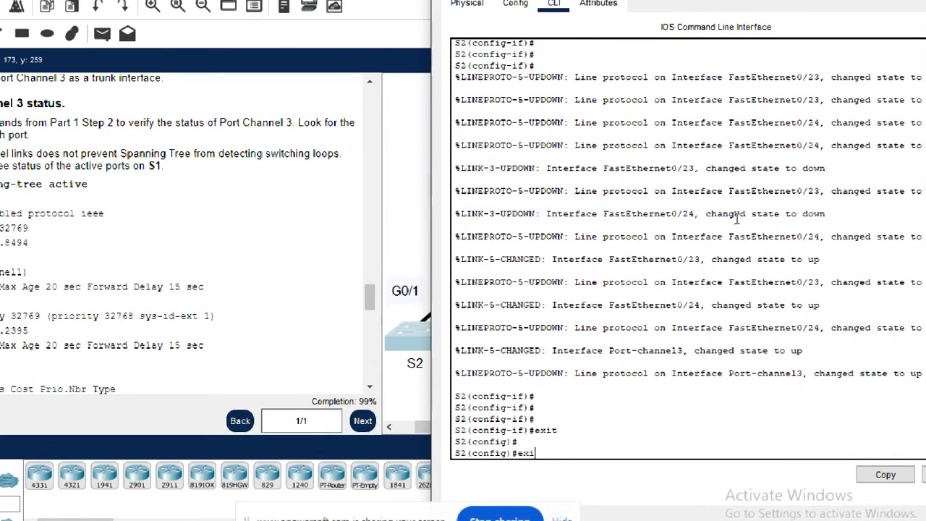
{"action": "key", "text": "Return"}
{"action": "key", "text": "Return"}
Run show etherchannel summary on S2, examine the Port Channel 3 entry, and close the S2 window.
{"action": "type", "text": "sho"}
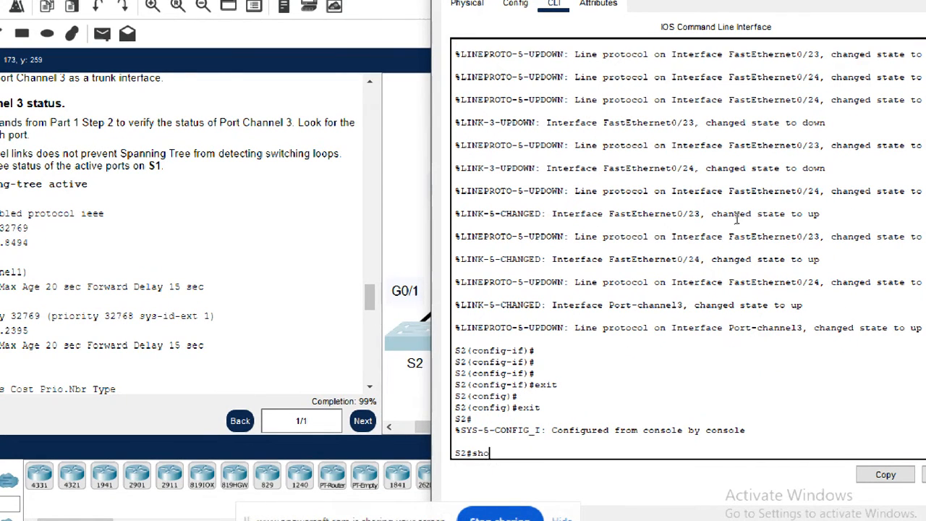
{"action": "type", "text": "w et"}
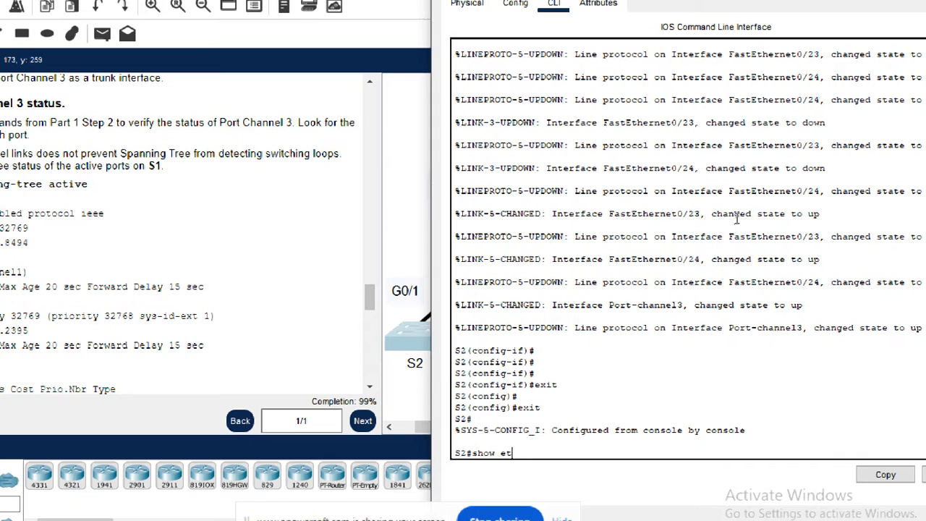
{"action": "type", "text": "herchannel summary"}
{"action": "key", "text": "Return"}
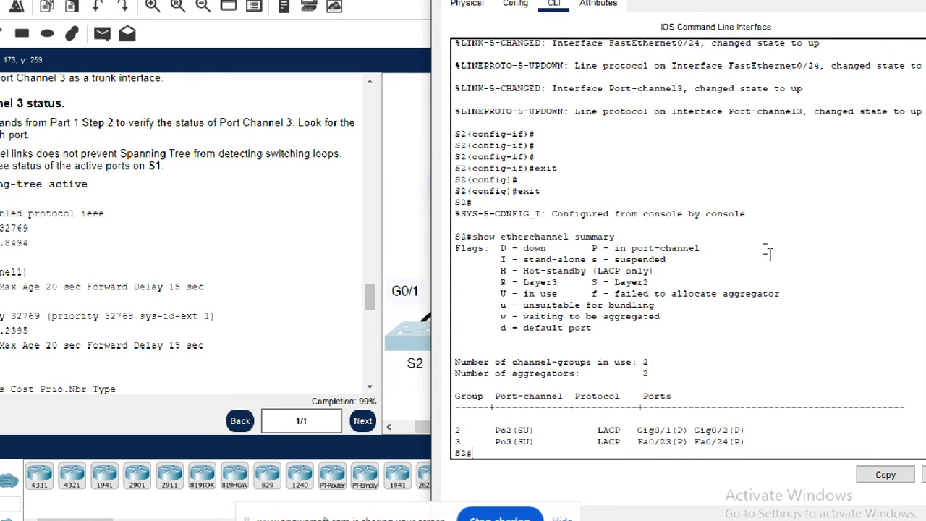
{"action": "left_click_drag", "start_coordinate": [765, 440], "coordinate": [502, 443]}
{"action": "left_click", "coordinate": [629, 441]}
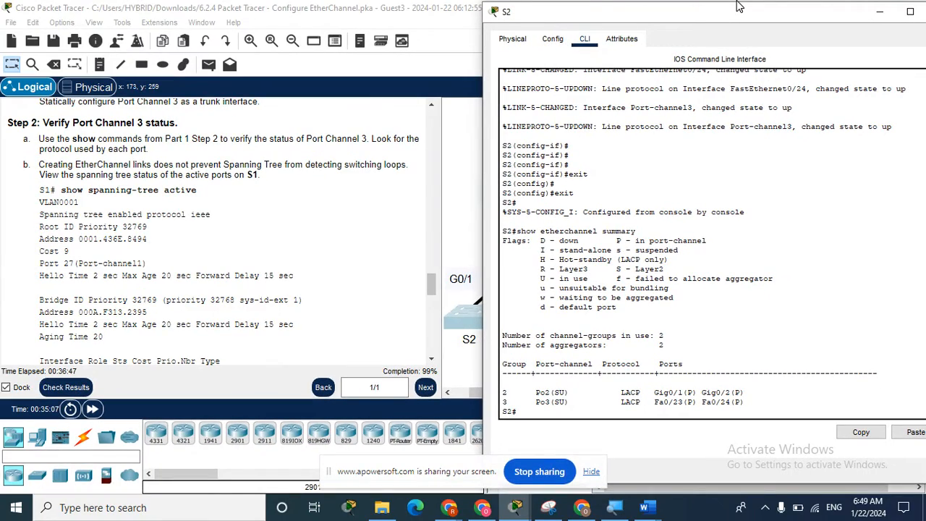
{"action": "left_click_drag", "start_coordinate": [751, 16], "coordinate": [629, 53]}
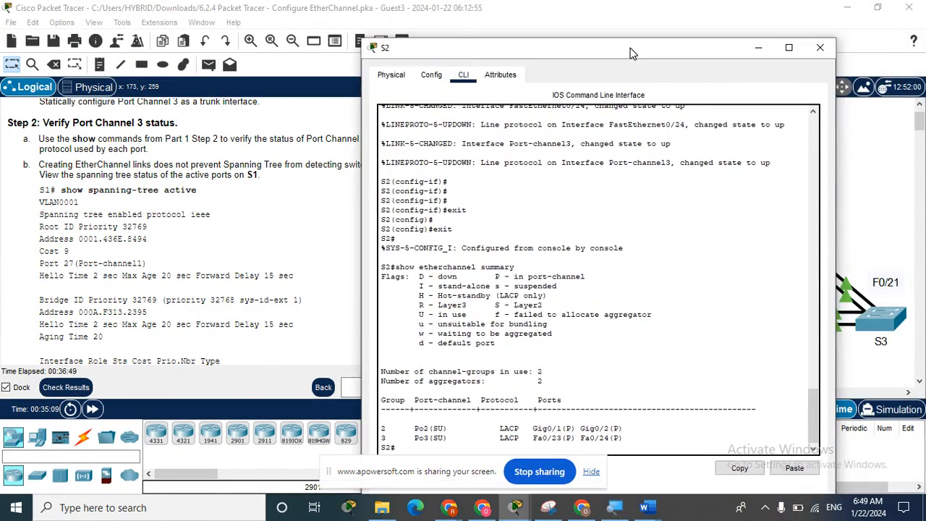
{"action": "left_click", "coordinate": [820, 48]}
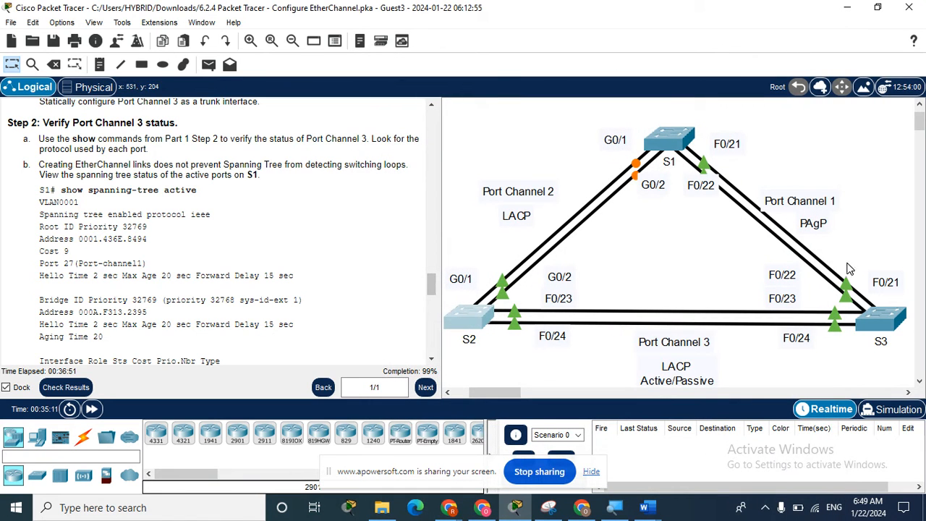
Open S3's command line beside the instructions and exit its configuration modes to the privileged EXEC prompt.
{"action": "left_click", "coordinate": [886, 319]}
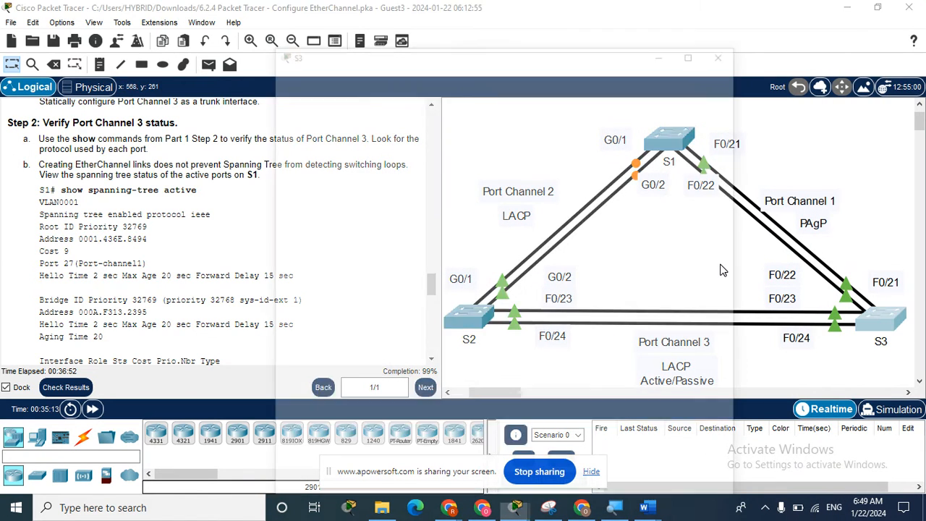
{"action": "left_click_drag", "start_coordinate": [475, 26], "coordinate": [649, 23]}
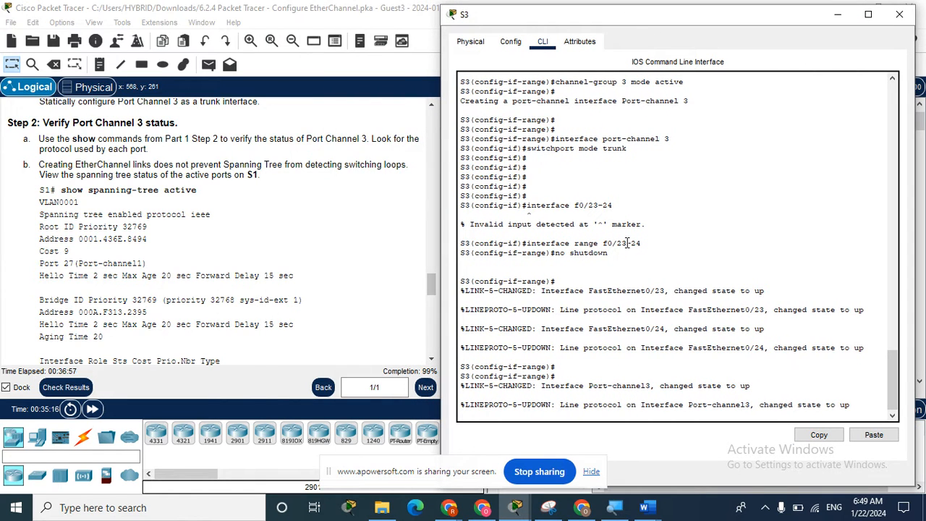
{"action": "key", "text": "Return"}
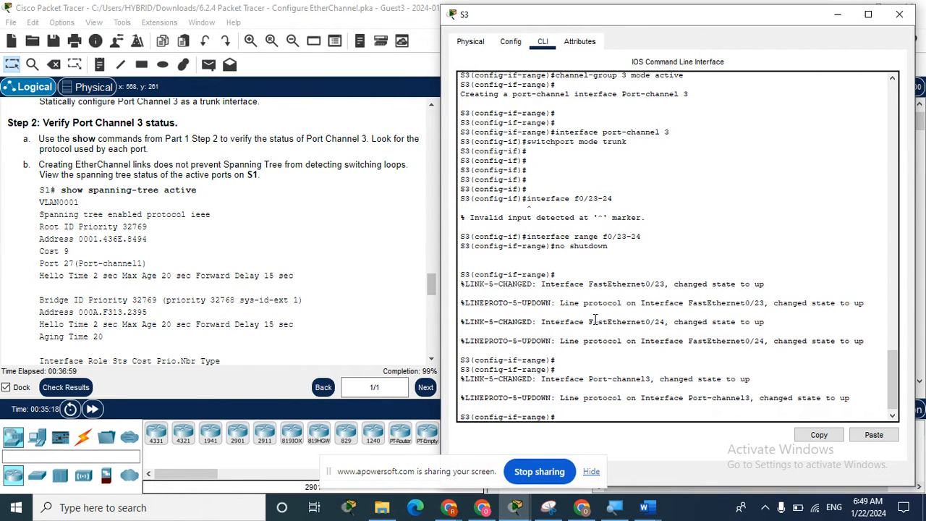
{"action": "type", "text": "exit"}
{"action": "key", "text": "Return"}
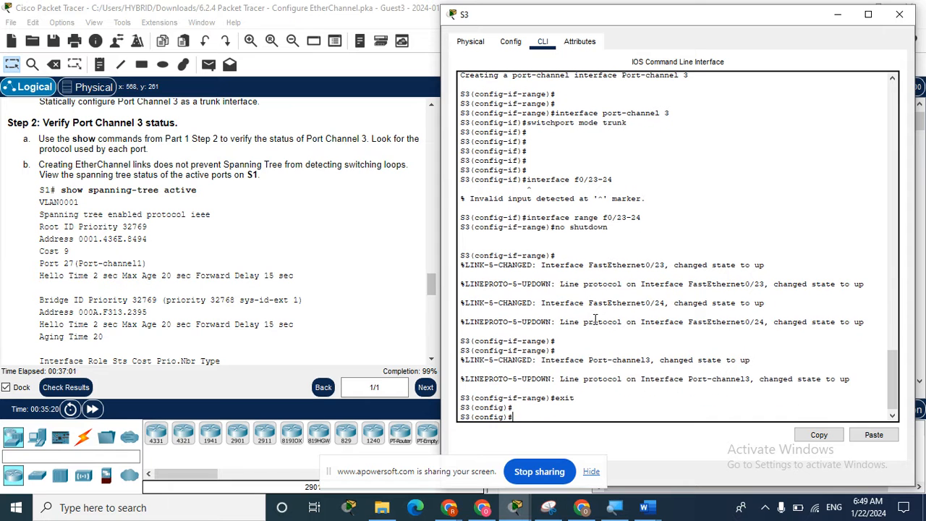
{"action": "type", "text": "exit"}
{"action": "key", "text": "Return"}
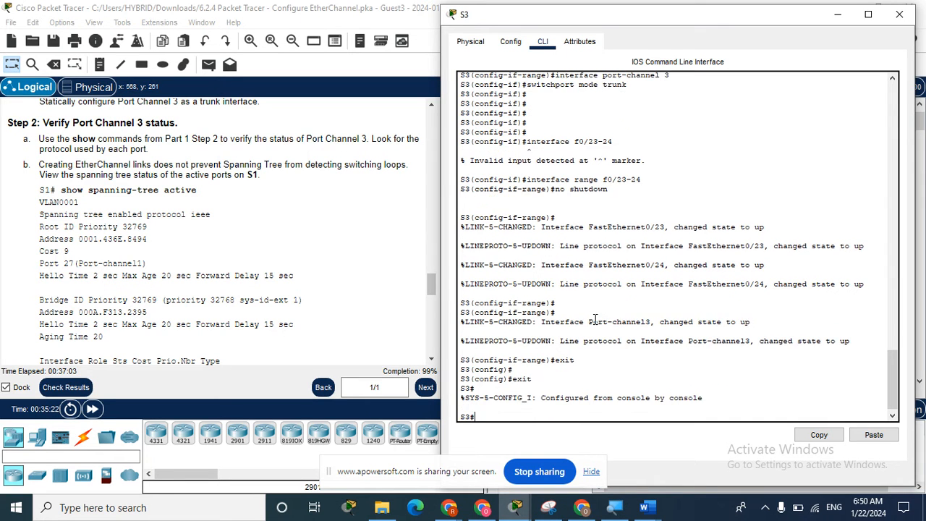
{"action": "key", "text": "Return"}
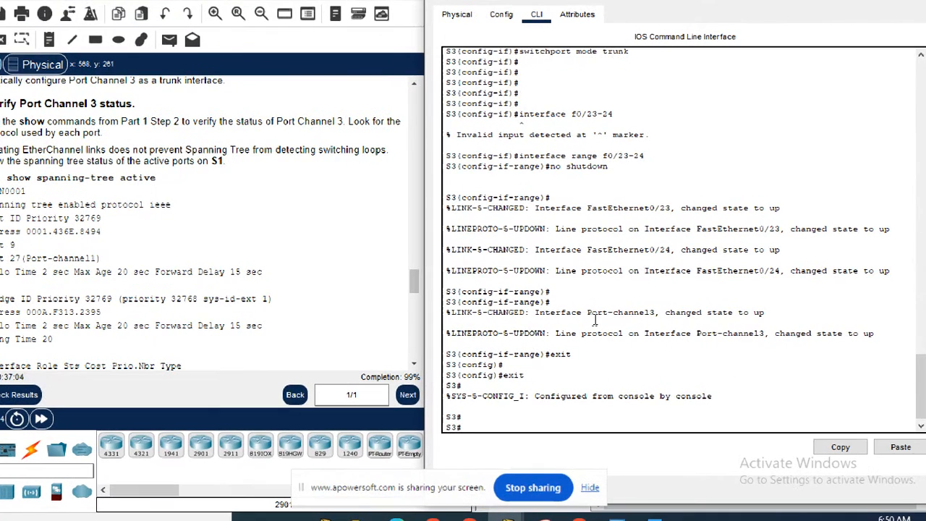
Run show etherchannel summary on S3, examine Port Channel 3's protocol and member ports, and close the S3 window.
{"action": "type", "text": "show ethe"}
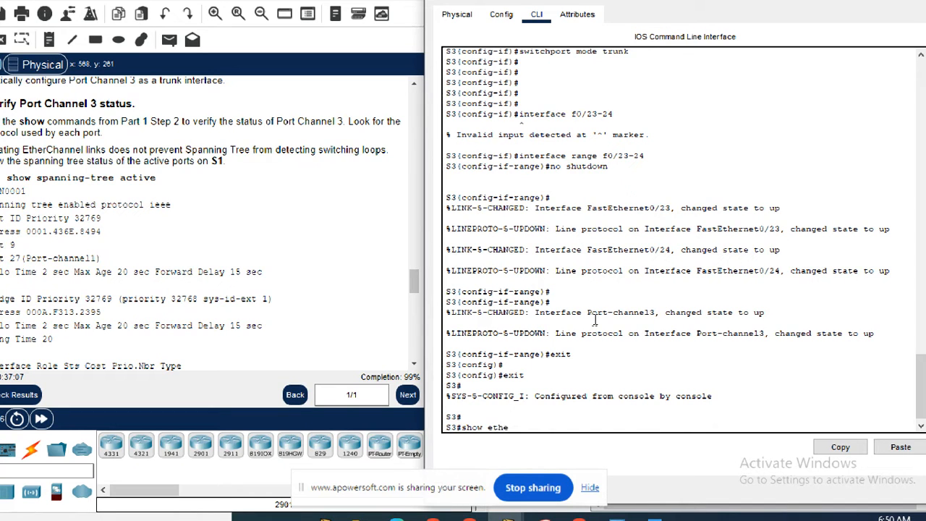
{"action": "type", "text": "rchannel summary"}
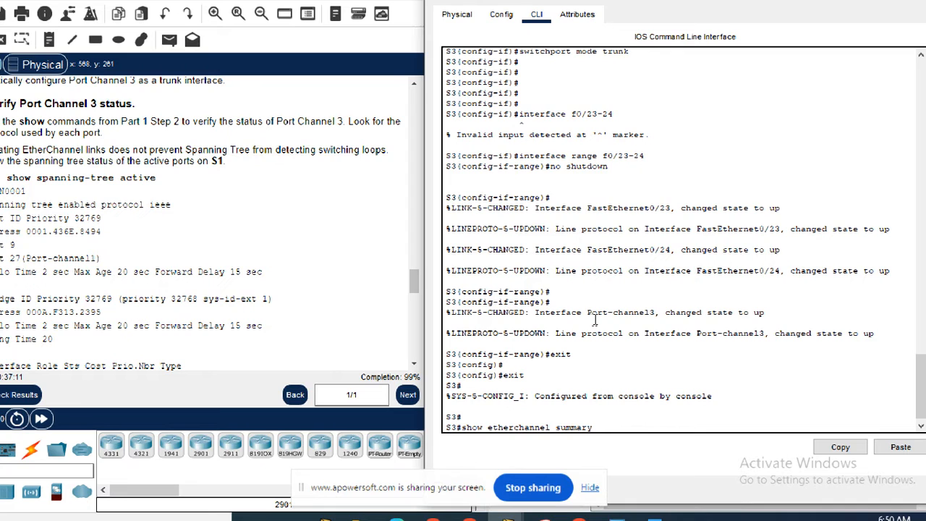
{"action": "key", "text": "Return"}
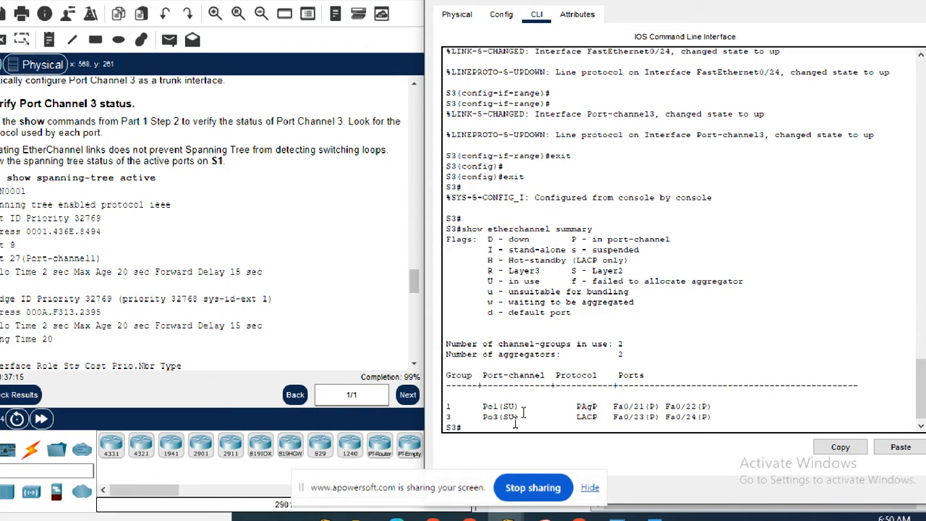
{"action": "left_click_drag", "start_coordinate": [600, 417], "coordinate": [566, 417]}
{"action": "left_click_drag", "start_coordinate": [719, 418], "coordinate": [634, 405]}
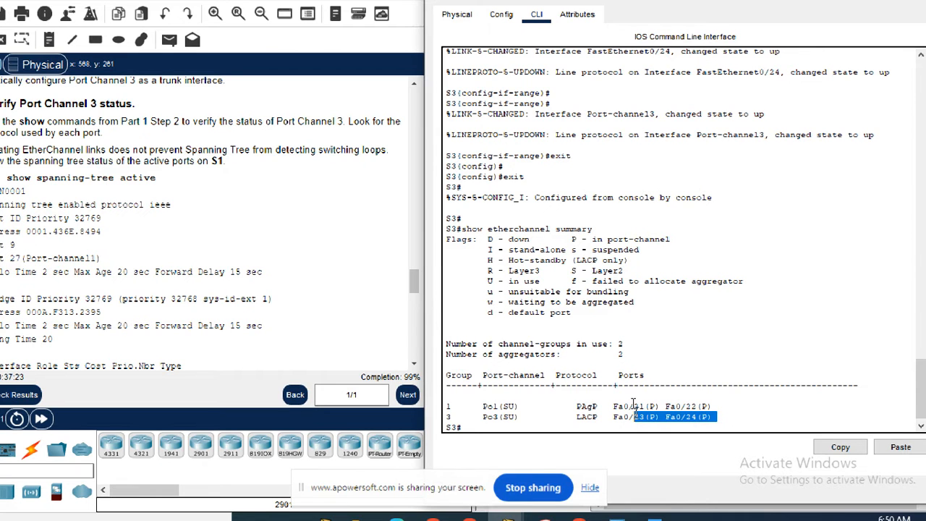
{"action": "key", "text": "super"}
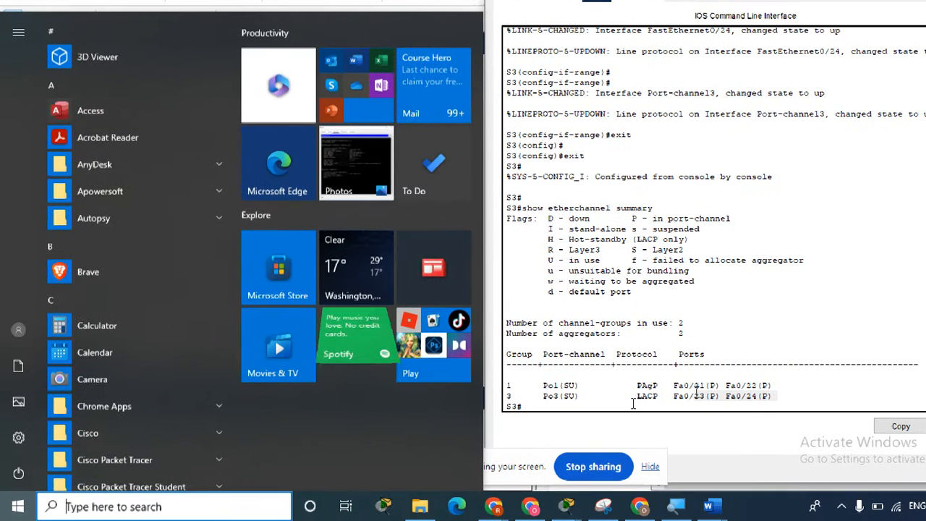
{"action": "left_click", "coordinate": [732, 326]}
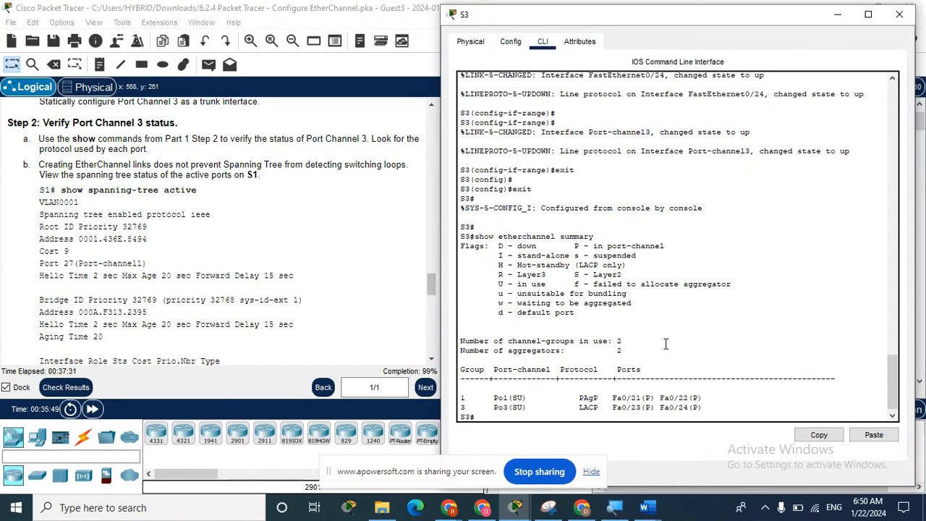
{"action": "left_click", "coordinate": [901, 16]}
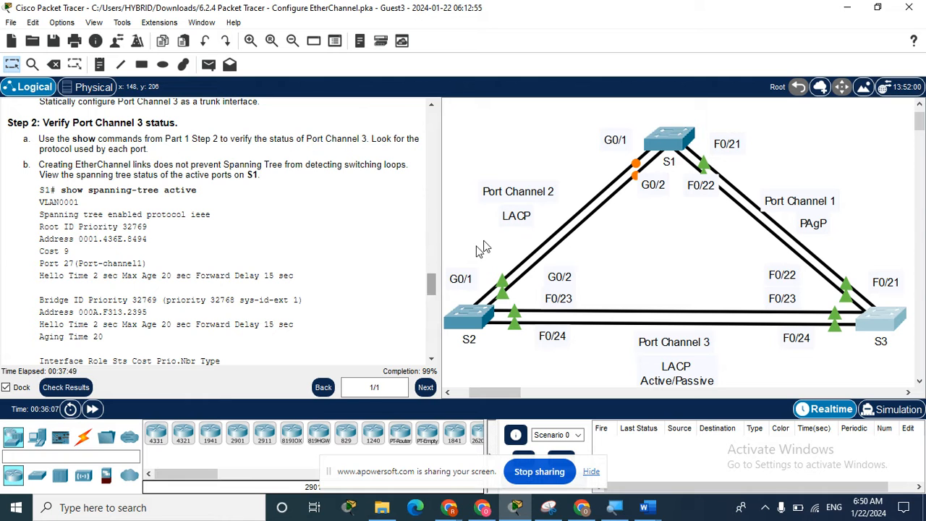
Open S1's command line and place its window beside the Step 2 instructions.
{"action": "left_click", "coordinate": [681, 145]}
{"action": "left_click_drag", "start_coordinate": [494, 16], "coordinate": [707, 22]}
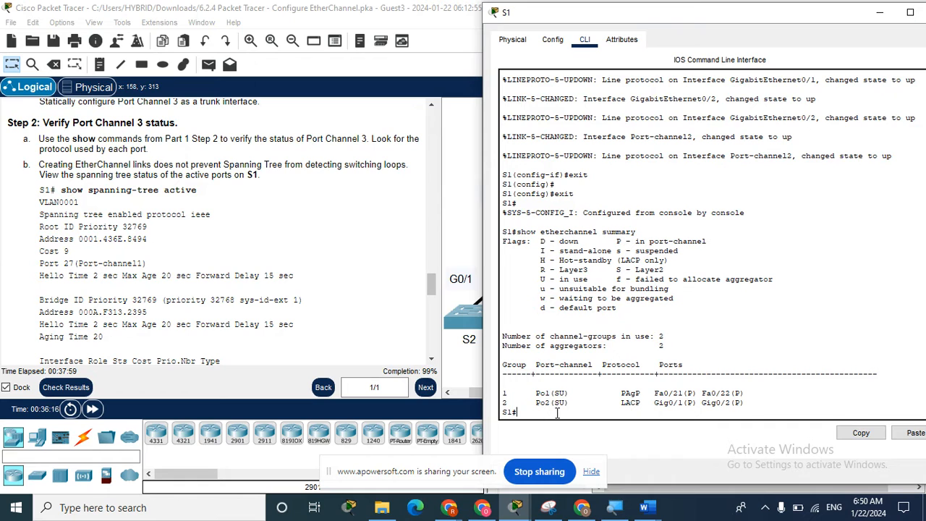
{"action": "type", "text": "conf t"}
{"action": "key", "text": "Return"}
{"action": "key", "text": "Return"}
{"action": "key", "text": "Return"}
{"action": "key", "text": "Return"}
{"action": "type", "text": "exit"}
{"action": "key", "text": "Return"}
{"action": "key", "text": "Return"}
{"action": "key", "text": "Return"}
{"action": "key", "text": "Return"}
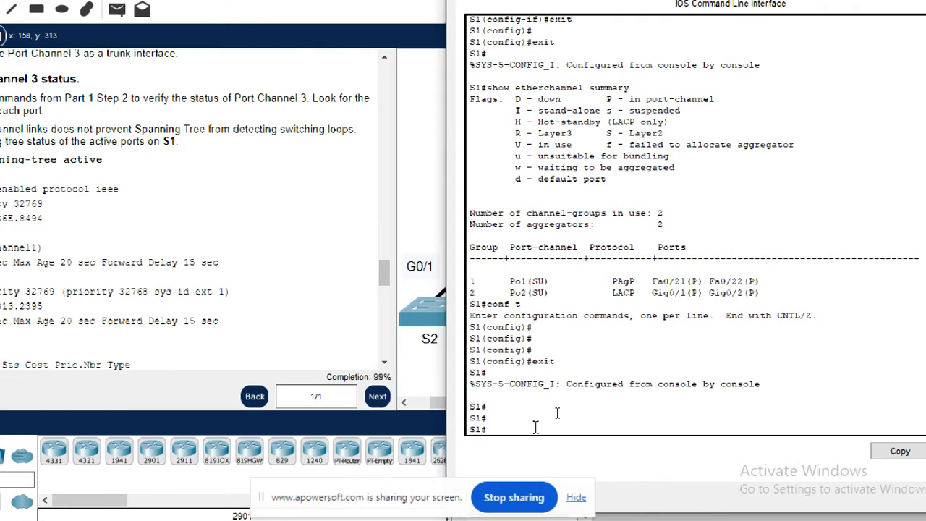
Run show spanning-tree active on S1 and examine the role and status of its port-channel interfaces.
{"action": "type", "text": "show s"}
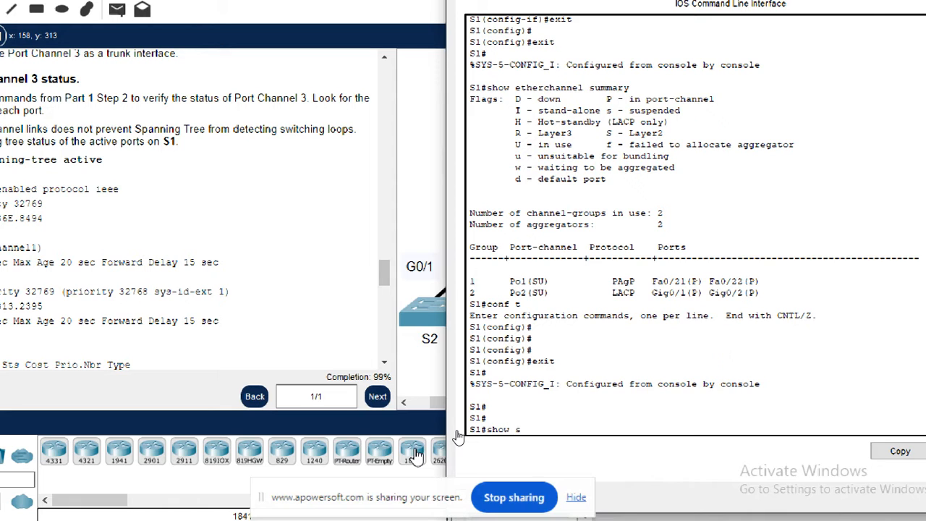
{"action": "type", "text": "panning-tree active"}
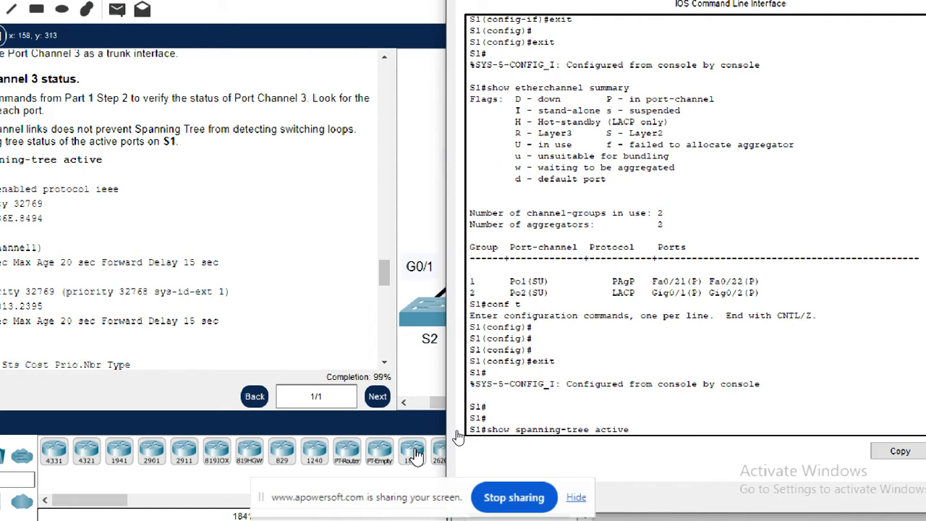
{"action": "key", "text": "Return"}
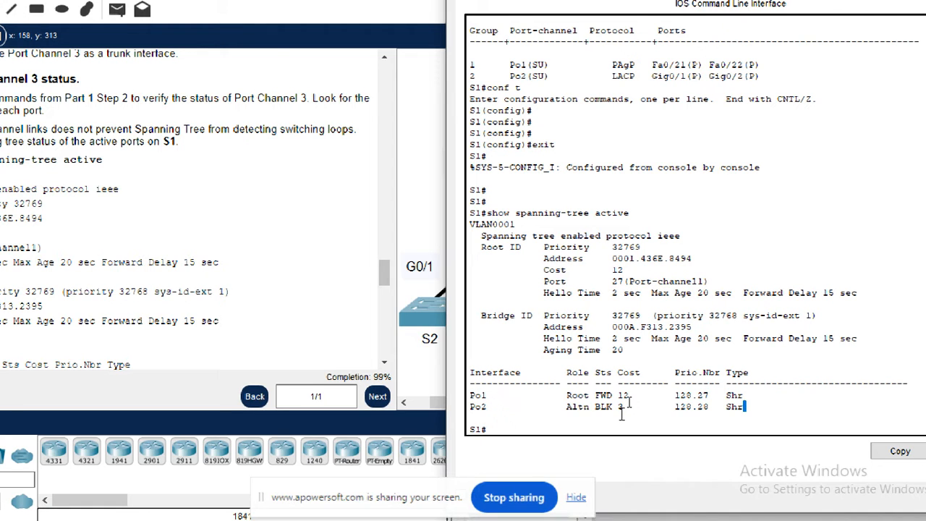
{"action": "left_click_drag", "start_coordinate": [621, 414], "coordinate": [544, 384]}
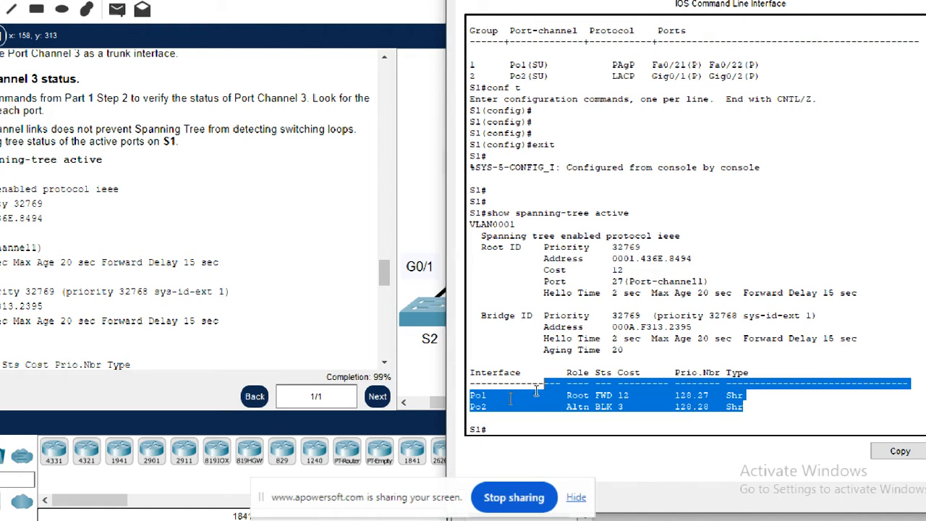
{"action": "left_click", "coordinate": [481, 346]}
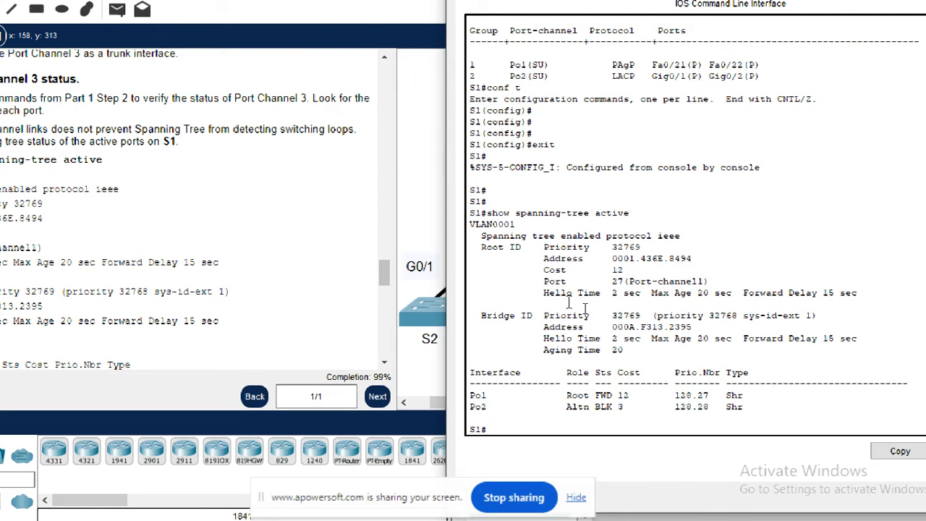
{"action": "key", "text": "super"}
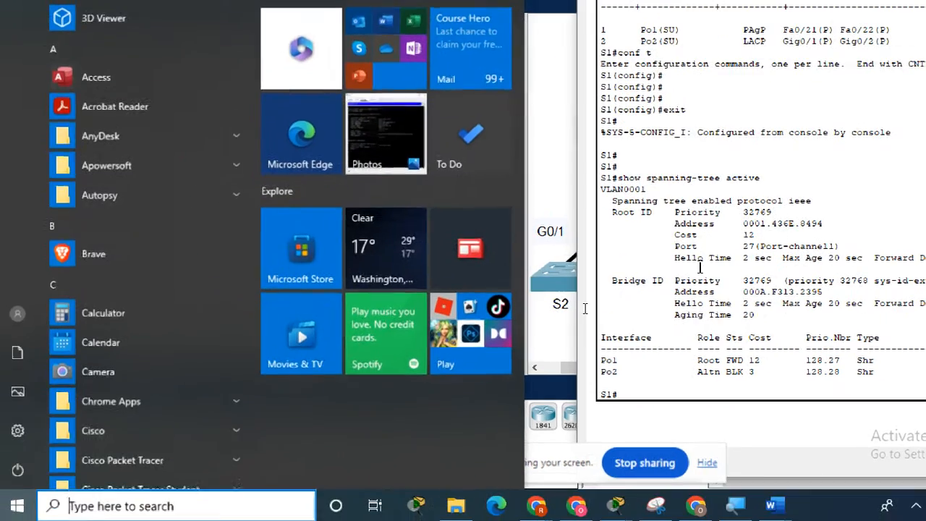
{"action": "key", "text": "super"}
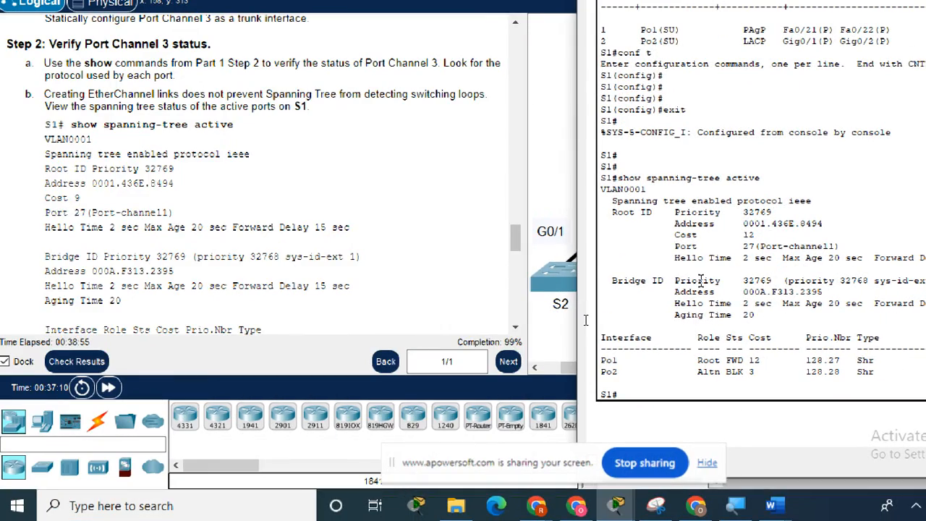
{"action": "key", "text": "super+minus"}
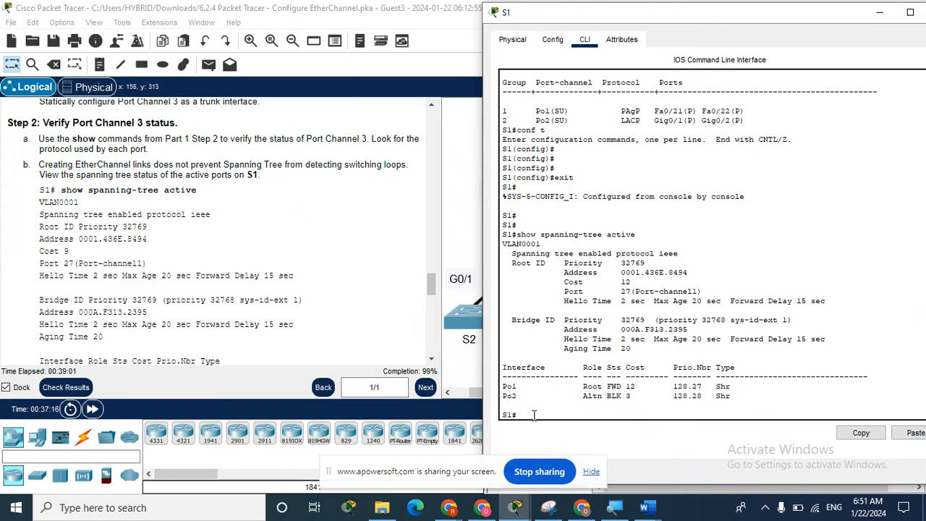
Enter global configuration mode on S1 with the configure terminal command.
{"action": "key", "text": "super+plus"}
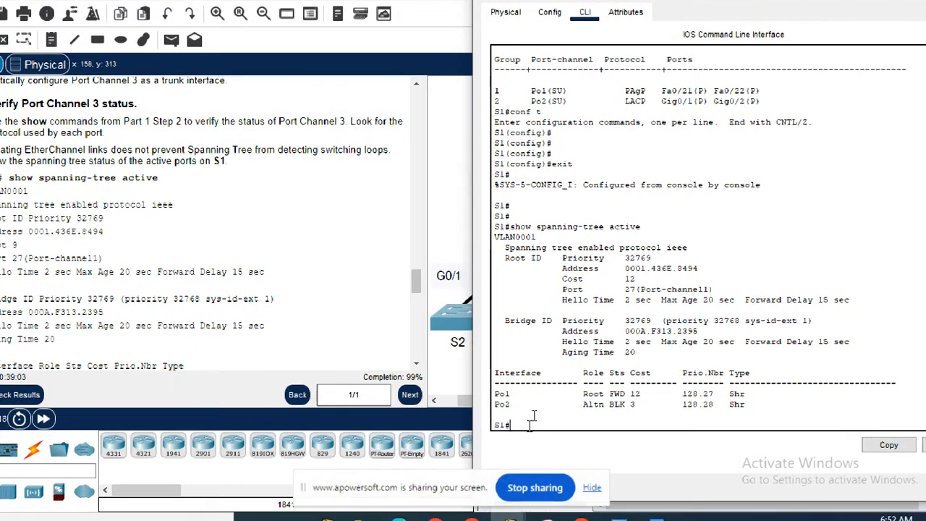
{"action": "key", "text": "super+plus"}
{"action": "type", "text": "co"}
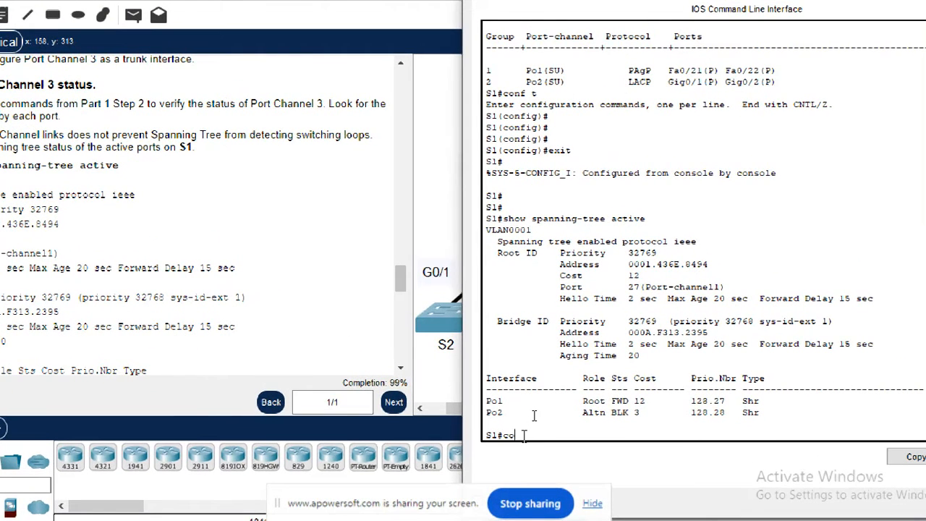
{"action": "type", "text": "nfigure terminal"}
{"action": "key", "text": "Return"}
{"action": "key", "text": "Return"}
{"action": "key", "text": "Return"}
{"action": "key", "text": "Return"}
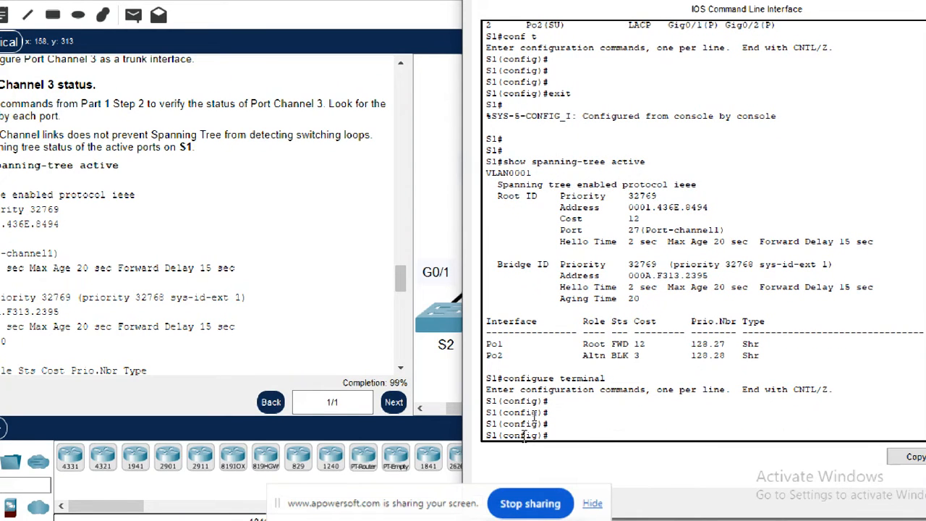
Make S1 the primary root bridge with spanning-tree vlan 1 root primary, and exit to the privileged EXEC prompt.
{"action": "type", "text": "spanning-tree vlan 1"}
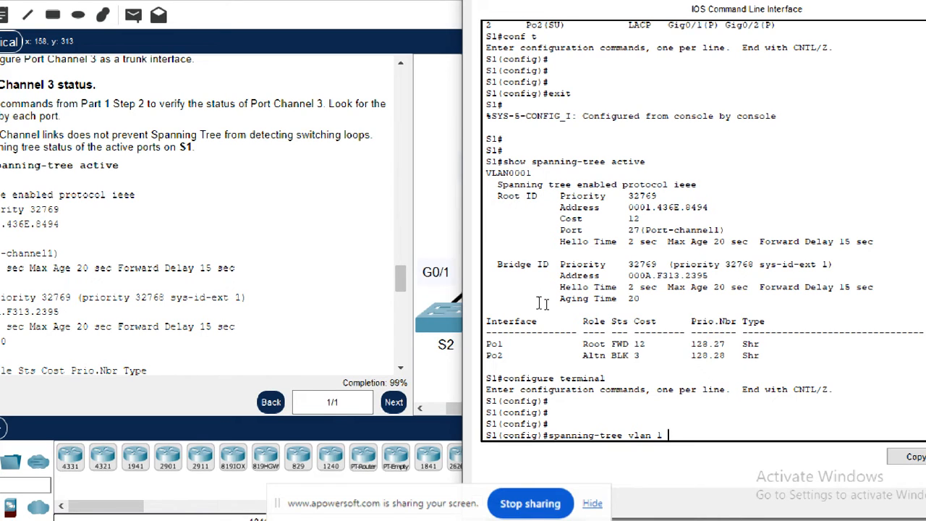
{"action": "type", "text": " root primary"}
{"action": "key", "text": "Return"}
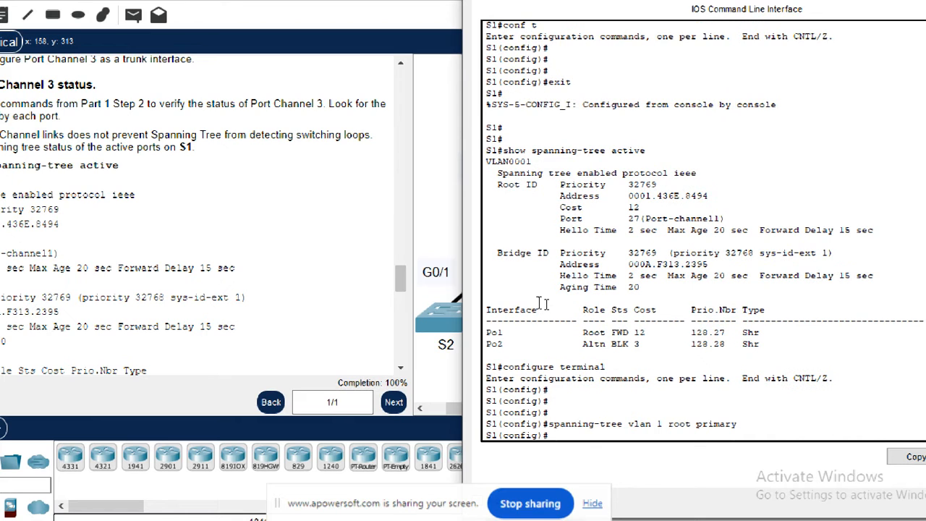
{"action": "key", "text": "Return"}
{"action": "key", "text": "Return"}
{"action": "key", "text": "Return"}
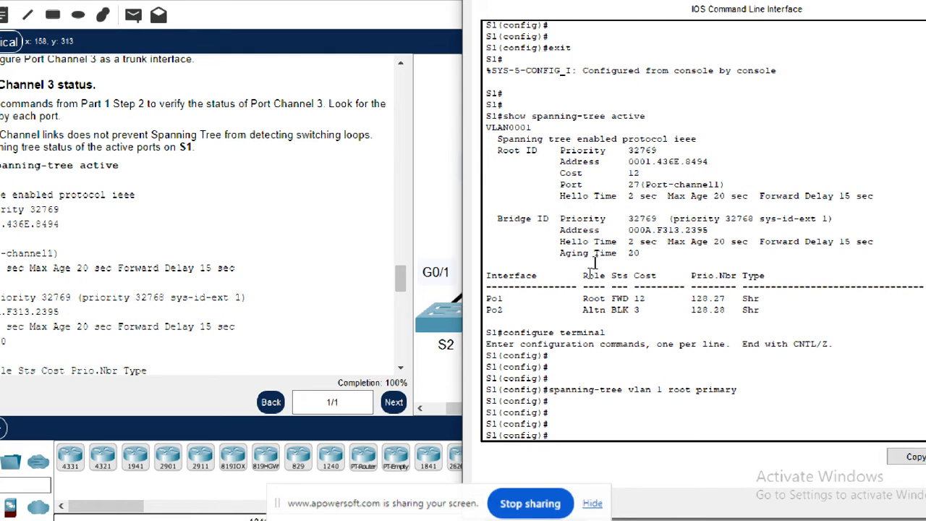
{"action": "type", "text": "e"}
{"action": "type", "text": "exit"}
{"action": "key", "text": "Return"}
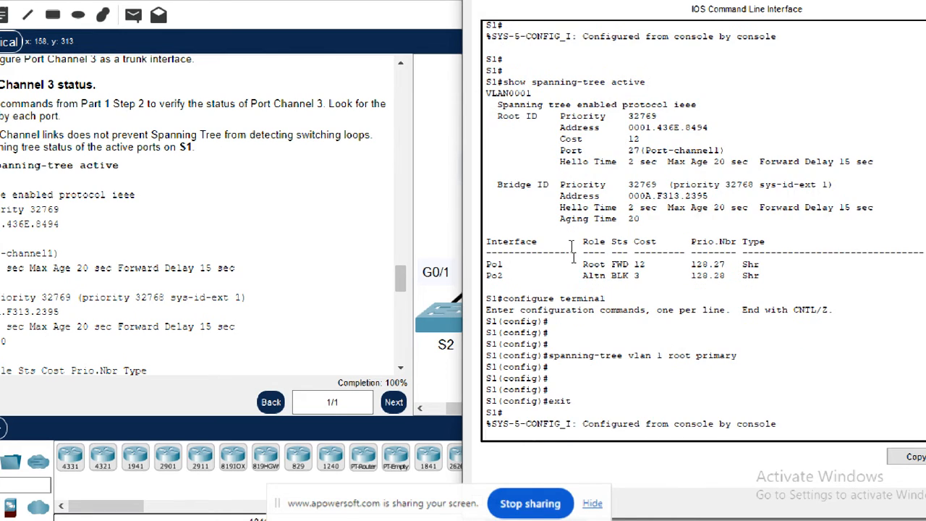
Run show spanning-tree active on S1 again and highlight the root bridge line under Root ID.
{"action": "type", "text": "show s"}
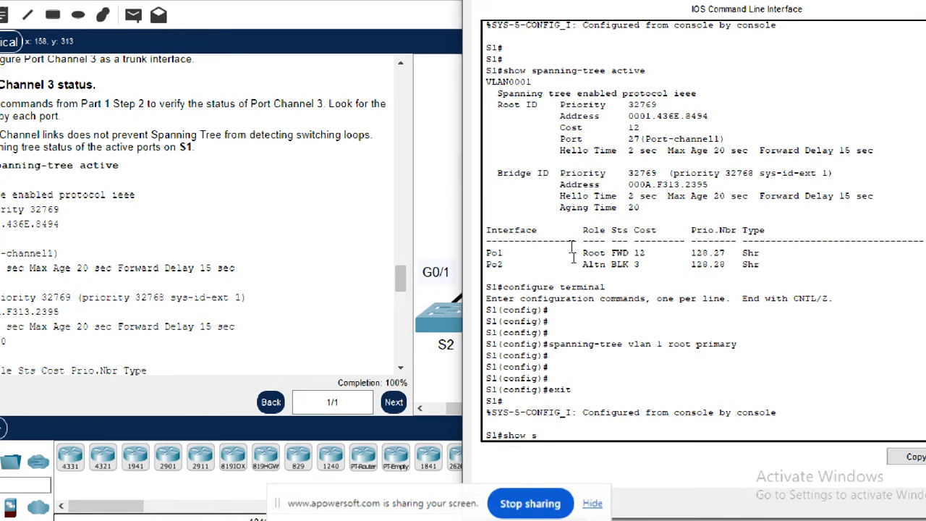
{"action": "type", "text": "panning-tree active"}
{"action": "key", "text": "Return"}
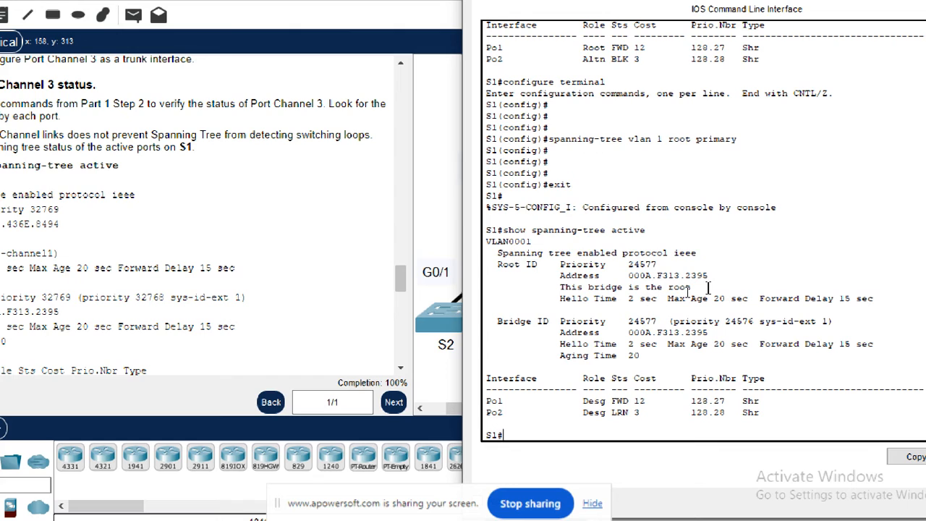
{"action": "left_click_drag", "start_coordinate": [708, 288], "coordinate": [563, 292]}
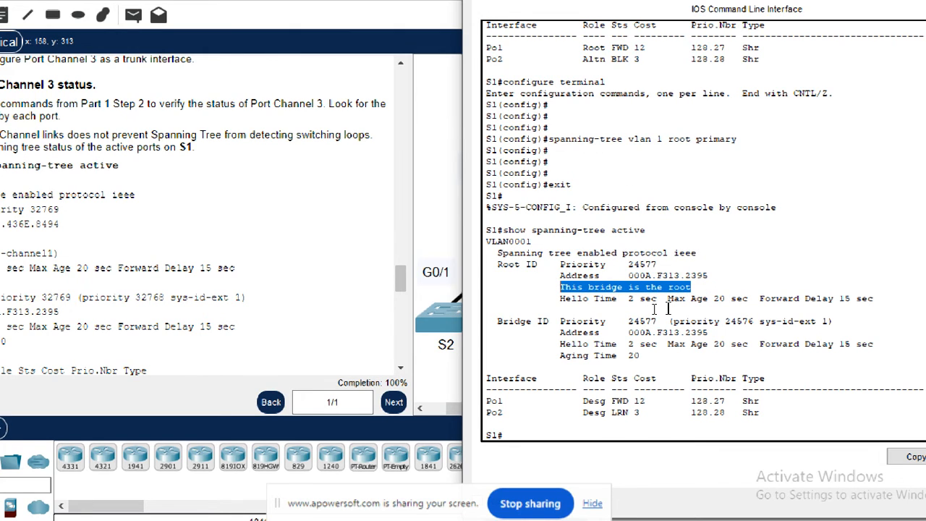